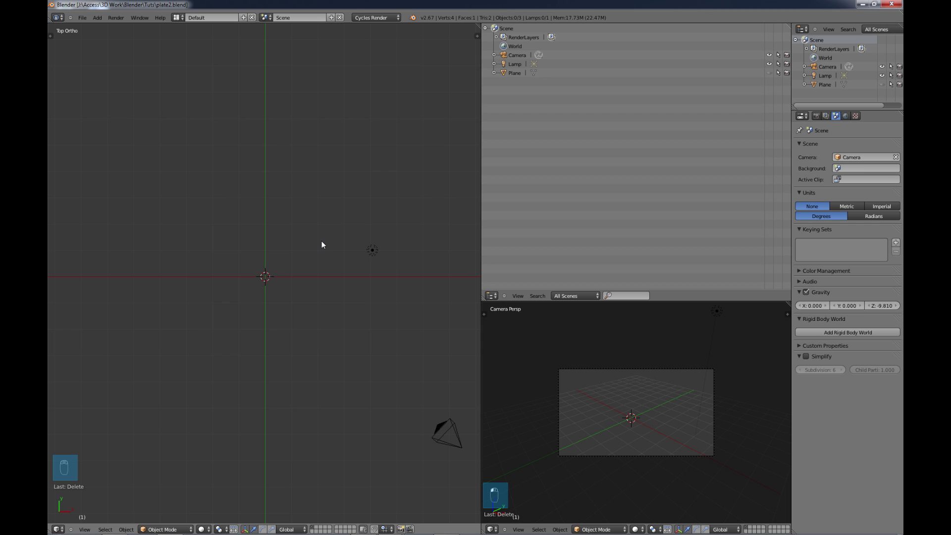
# Step: Enable background images in the top viewport and add an image slot assigned to the Top axis only
pyautogui.press('n')
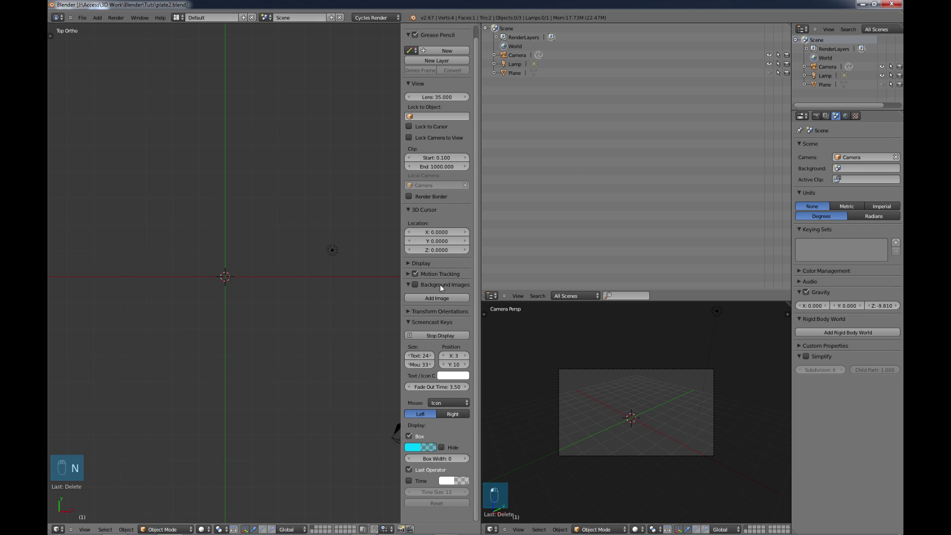
pyautogui.click(415, 284)
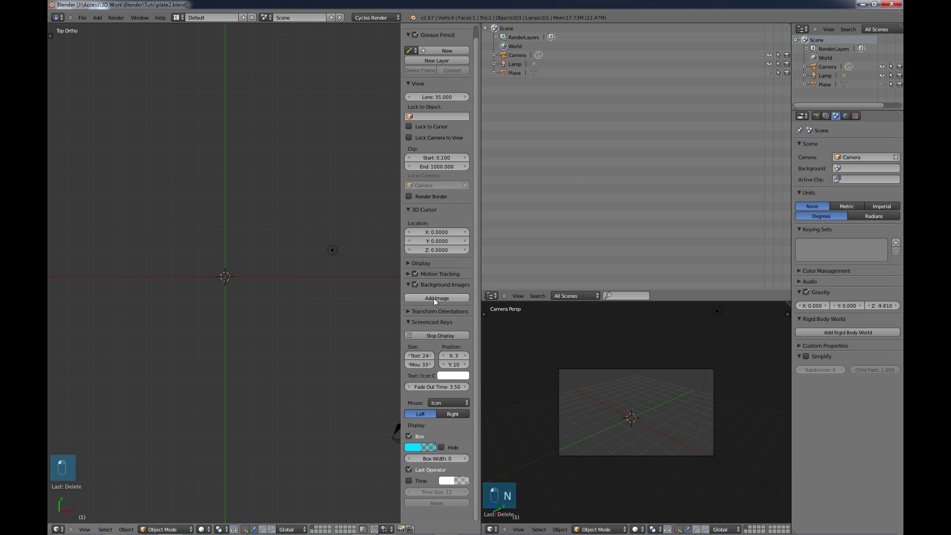
pyautogui.click(433, 298)
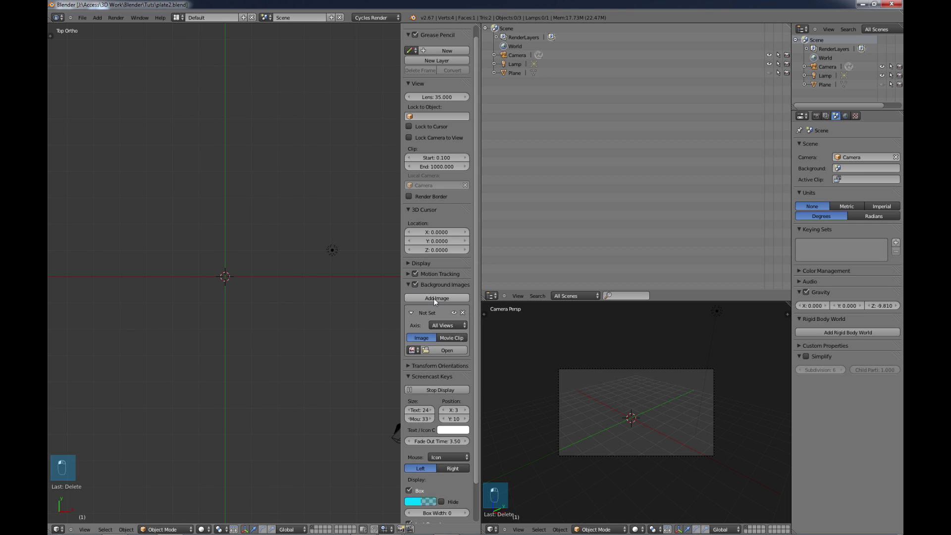
pyautogui.click(464, 325)
pyautogui.click(528, 317)
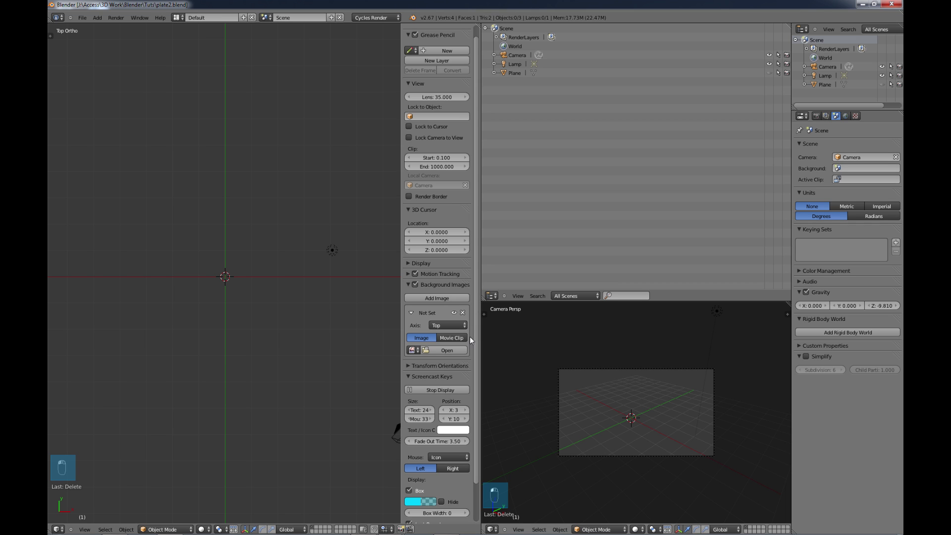
# Step: Load plate_curved.jpg from the Plate/RefPics folder as the background image
pyautogui.click(447, 350)
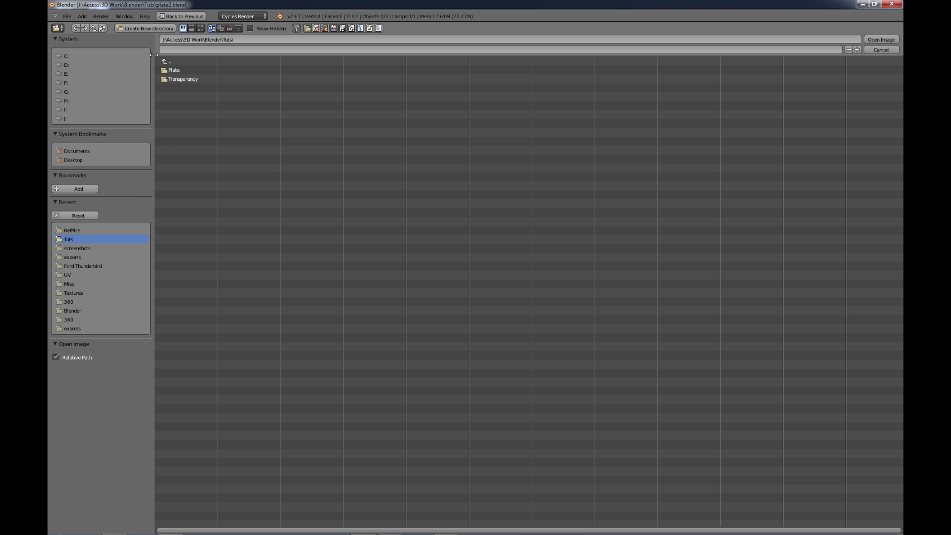
pyautogui.click(173, 70)
pyautogui.click(173, 71)
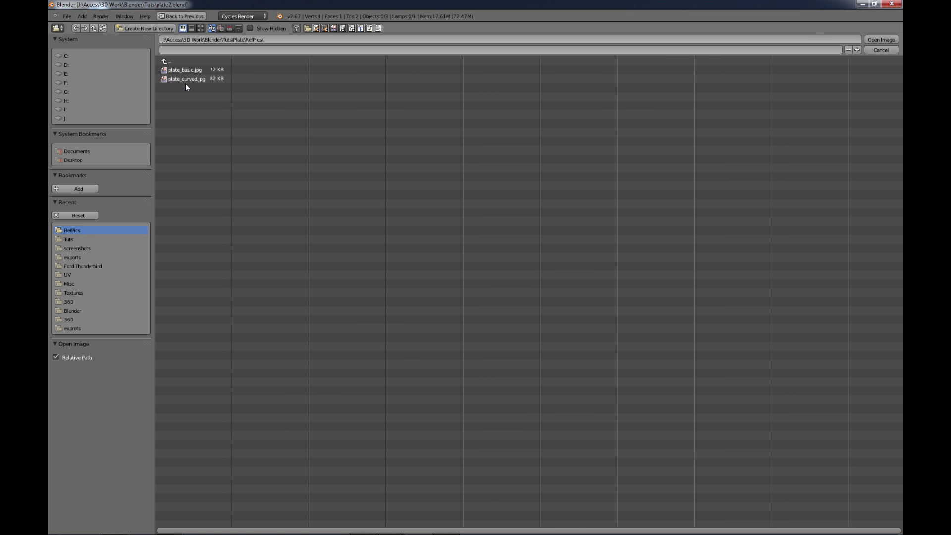
pyautogui.doubleClick(185, 79)
pyautogui.scroll(2, 204, 296)
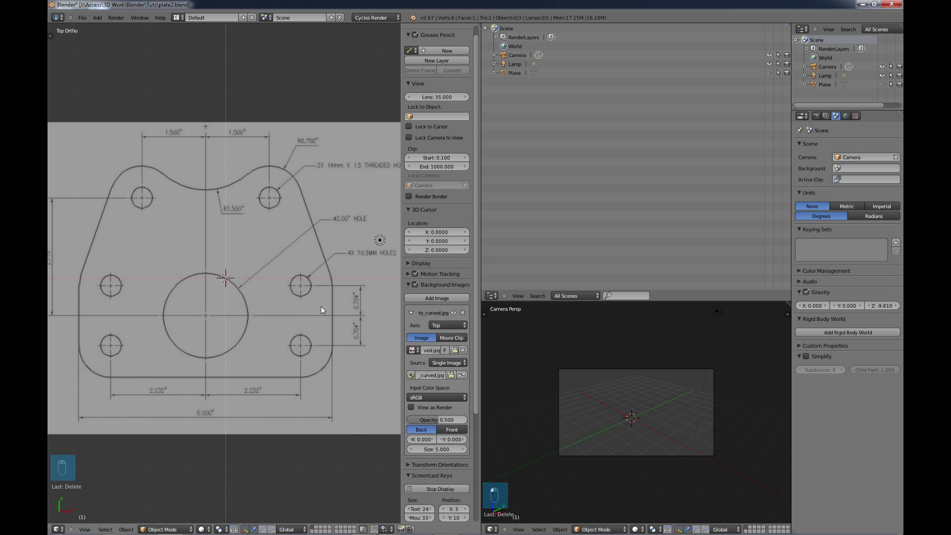
pyautogui.press('n')
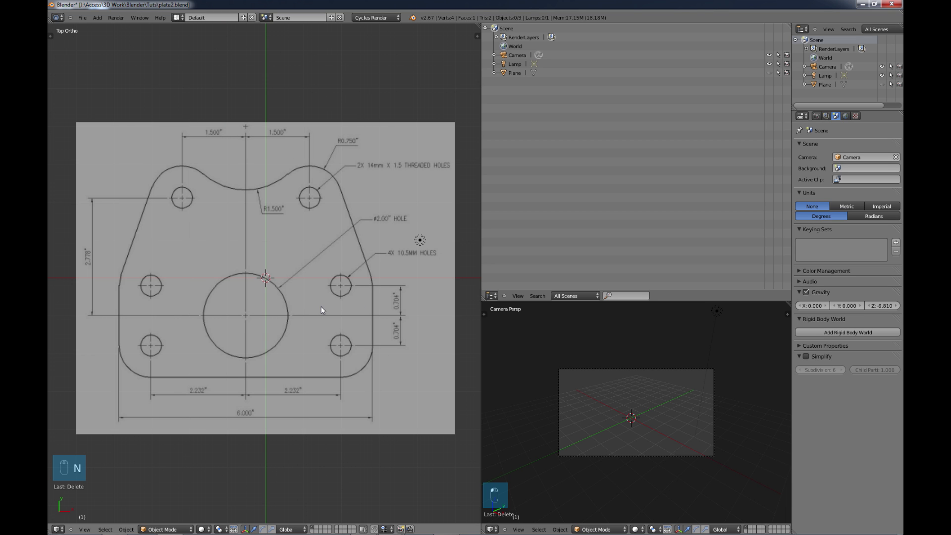
# Step: Add a mesh plane, scale it up over the plate drawing and move it along X onto the drawing's vertical centreline
pyautogui.scroll(-1, 269, 284)
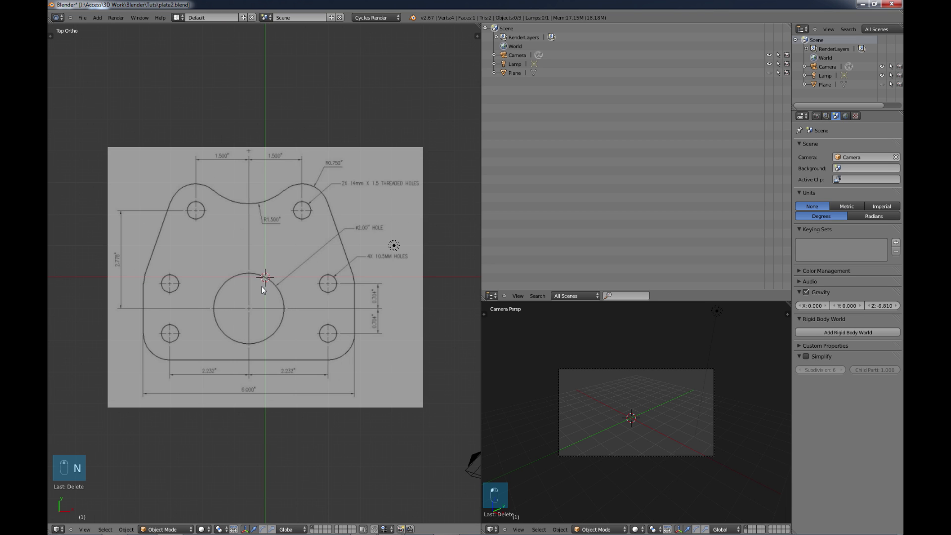
pyautogui.keyDown('shift'); pyautogui.moveTo(262, 286); pyautogui.dragTo(268, 284, button='middle'); pyautogui.keyUp('shift')
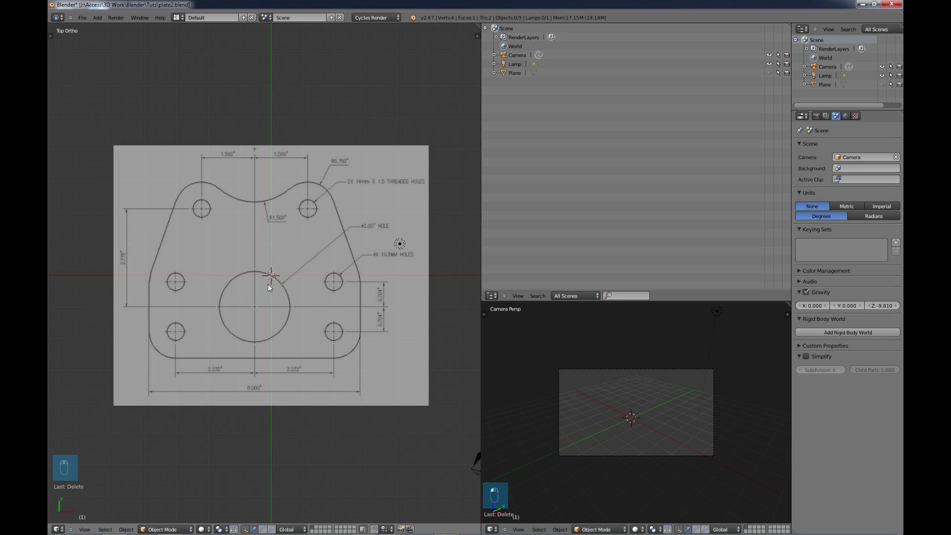
pyautogui.hotkey('shift', 'a')
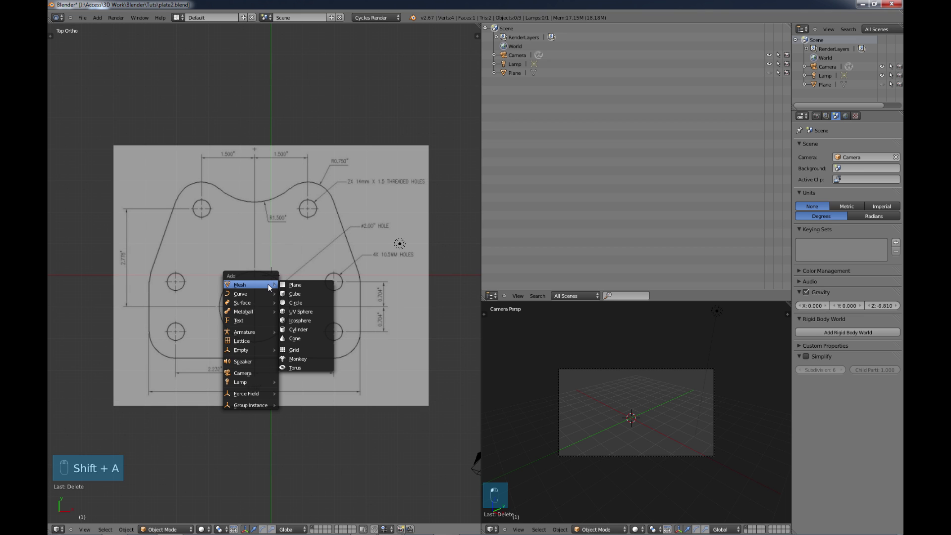
pyautogui.click(294, 285)
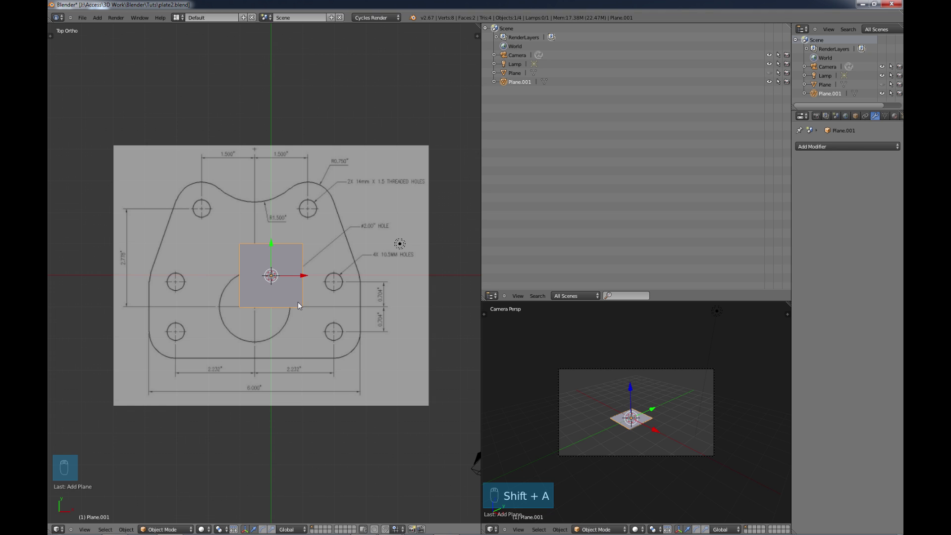
pyautogui.press('s')
pyautogui.click(343, 346)
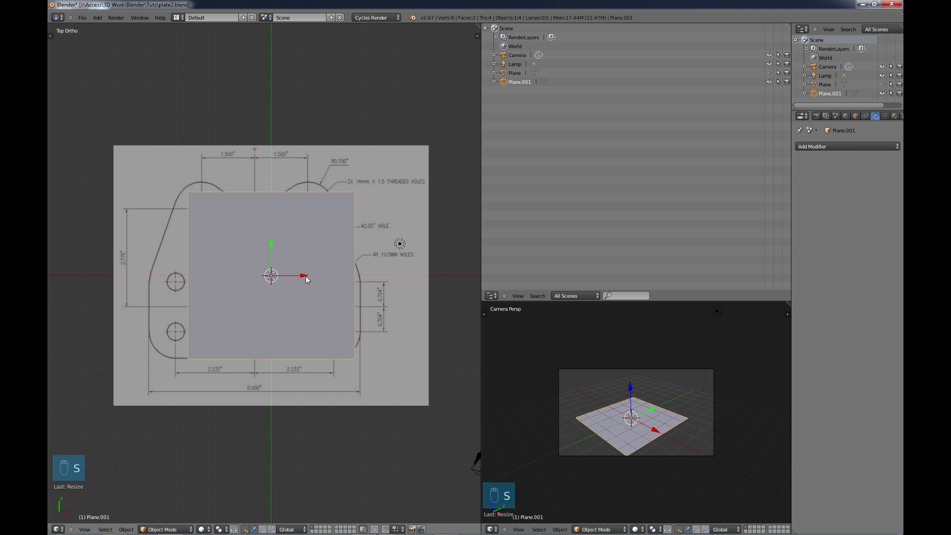
pyautogui.moveTo(307, 276); pyautogui.dragTo(288, 275)
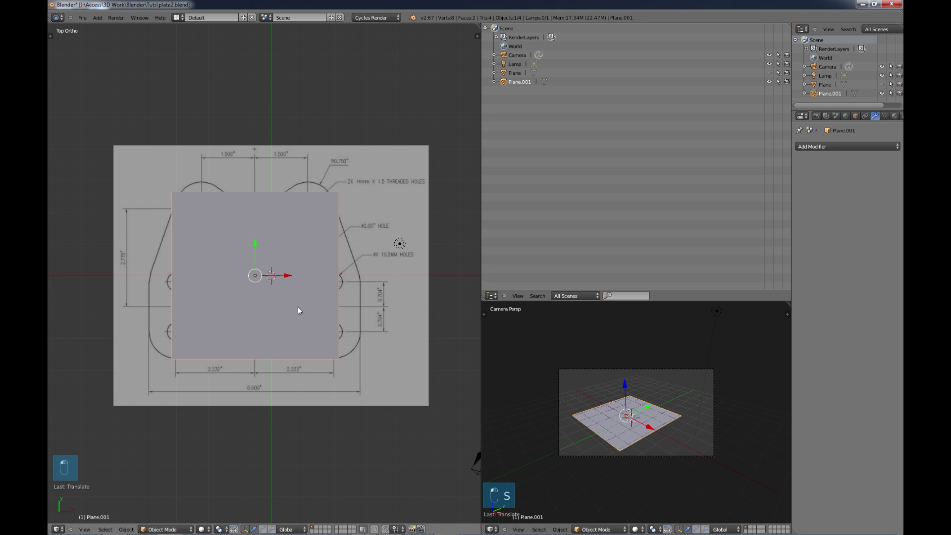
# Step: In edit mode with wireframe display, widen the plane's lower edge along X by about 1.34 to just beyond the plate outline
pyautogui.press('Tab')
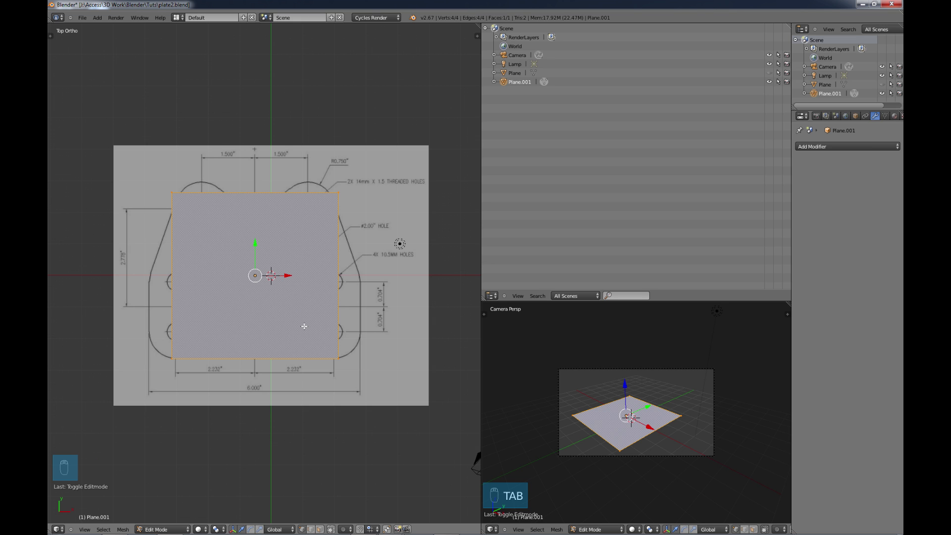
pyautogui.press('z')
pyautogui.rightClick(171, 358)
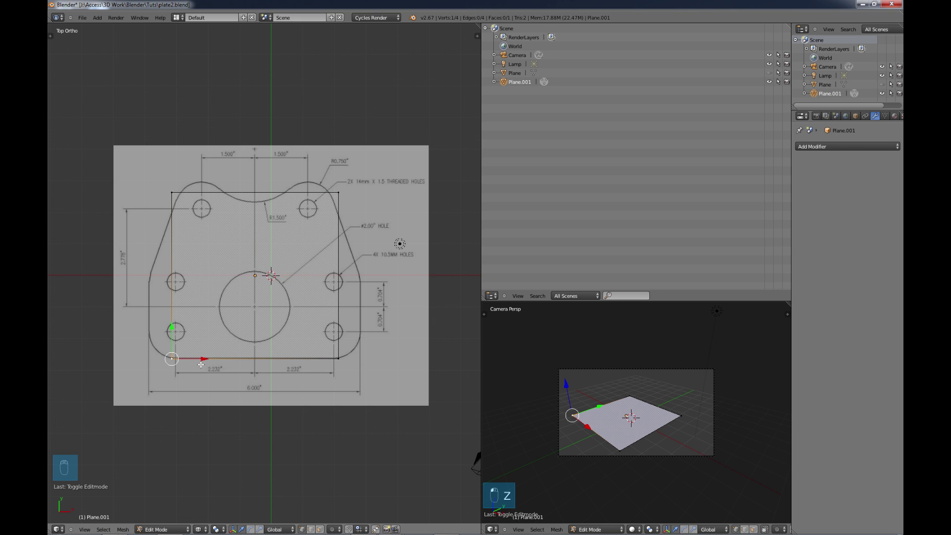
pyautogui.keyDown('shift'); pyautogui.rightClick(339, 357); pyautogui.keyUp('shift')
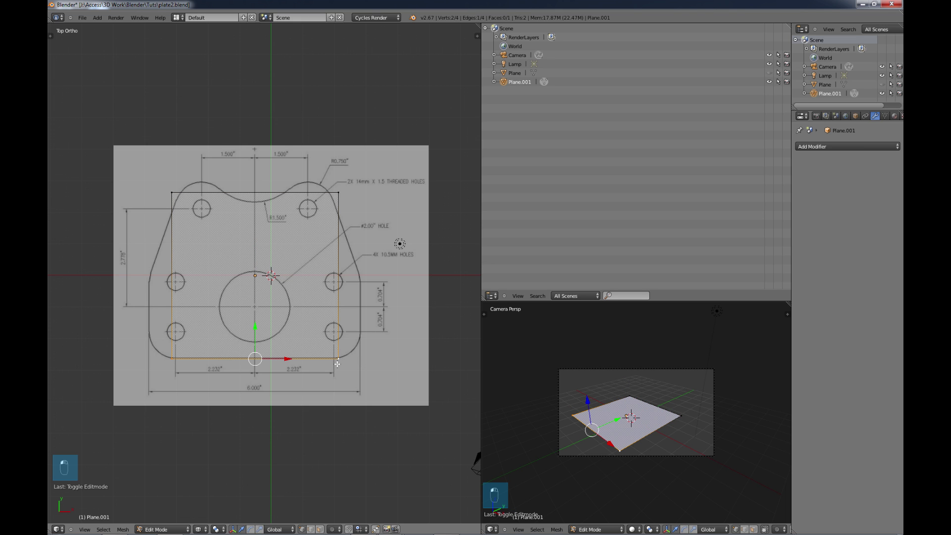
pyautogui.press('s')
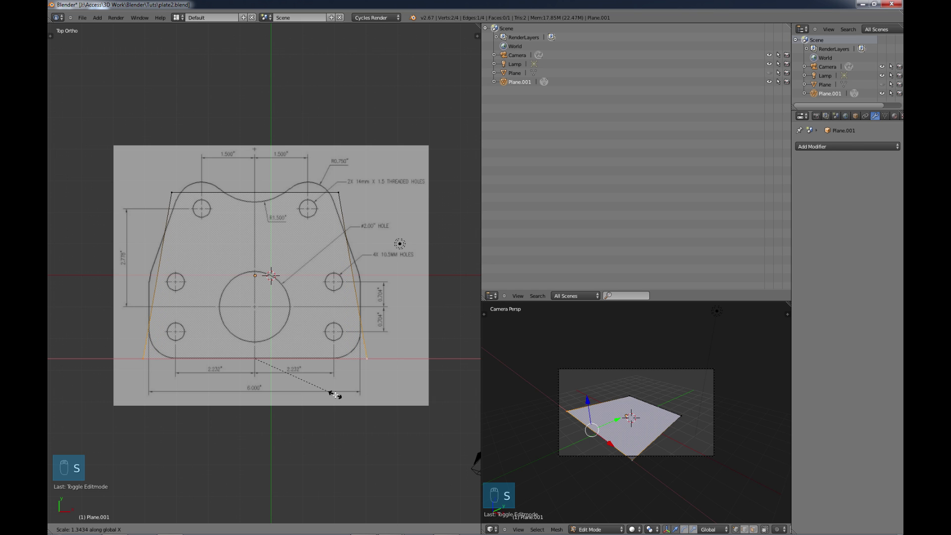
pyautogui.click(336, 395)
# Step: Widen the plane's upper edge along X and raise it along Y to the top of the plate's rounded lobes
pyautogui.rightClick(172, 192)
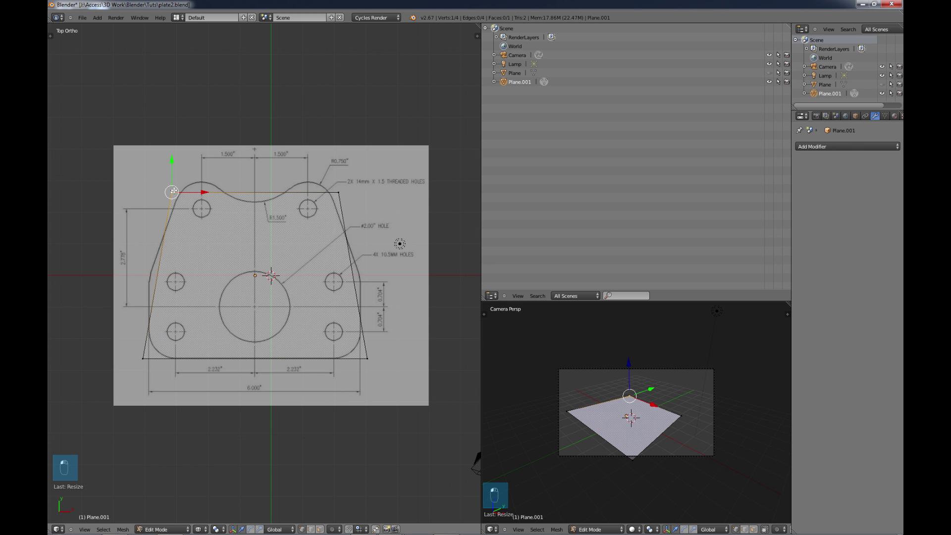
pyautogui.keyDown('shift'); pyautogui.rightClick(337, 194); pyautogui.keyUp('shift')
pyautogui.press('s')
pyautogui.press('x')
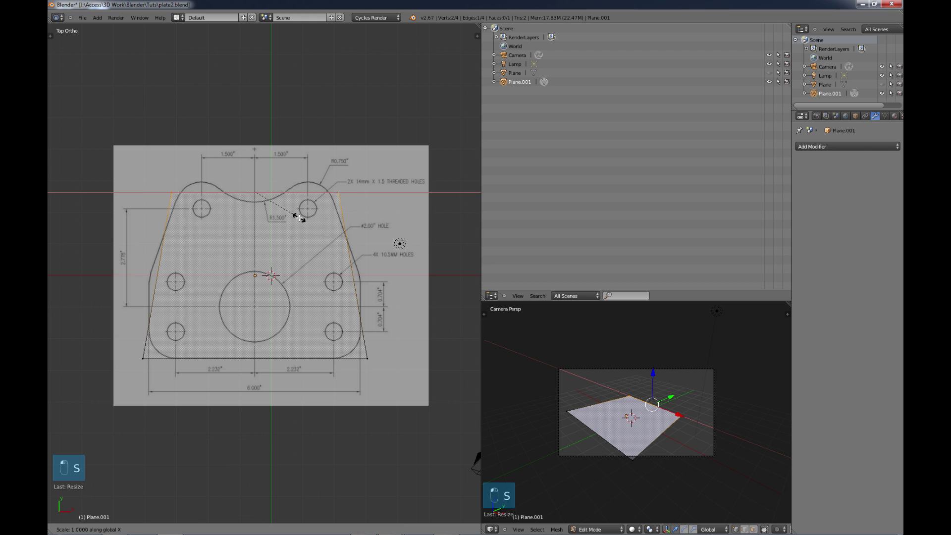
pyautogui.click(317, 193)
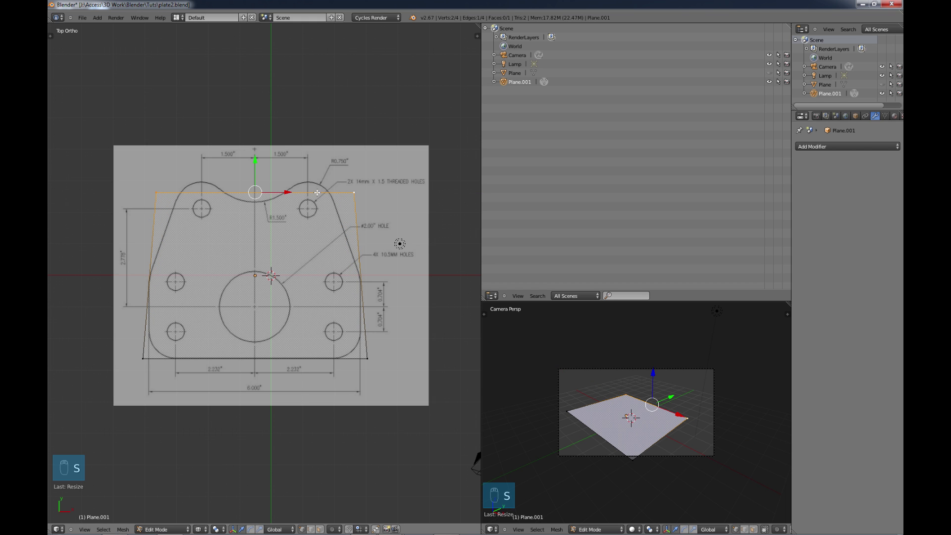
pyautogui.moveTo(256, 169); pyautogui.dragTo(256, 154)
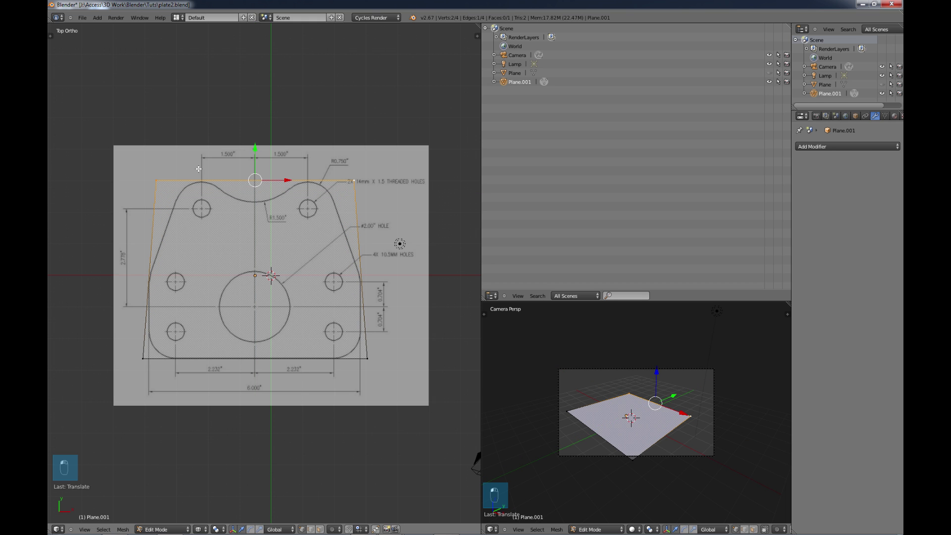
# Step: Return to object mode and add a Subdivision Surface modifier to the plane with View subdivisions set to 2
pyautogui.rightClick(368, 359)
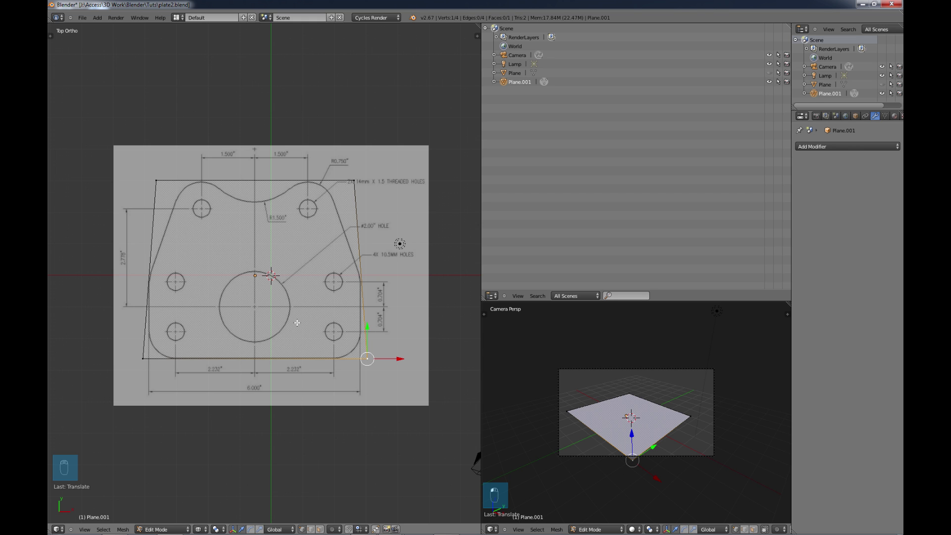
pyautogui.press('Tab')
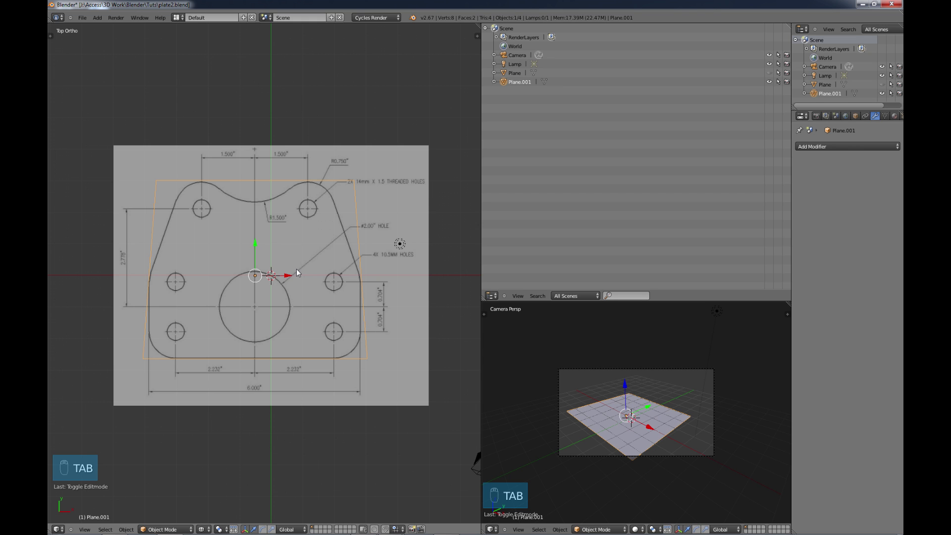
pyautogui.click(825, 147)
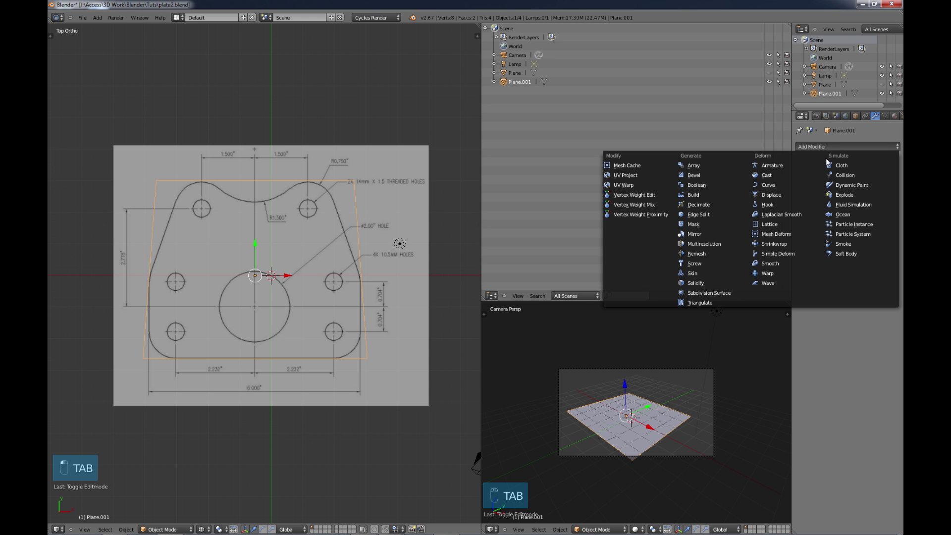
pyautogui.click(711, 292)
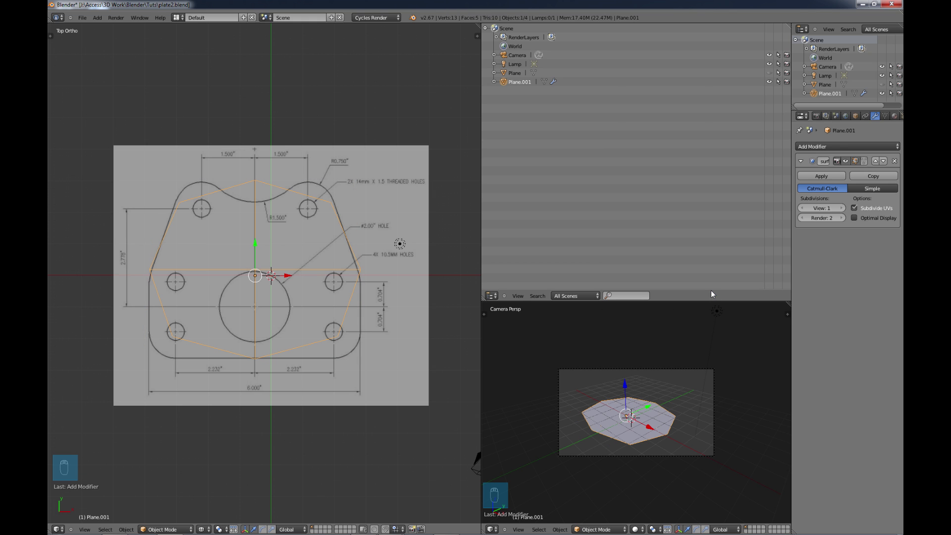
pyautogui.click(840, 209)
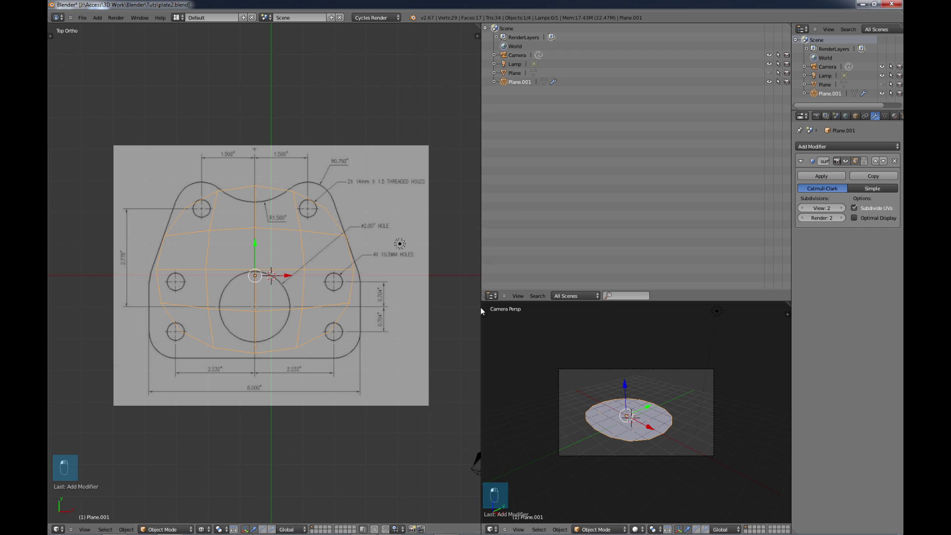
# Step: Add two vertical loop cuts to the plane and spread them apart along X, roughly in line with the two upper holes
pyautogui.press('Tab')
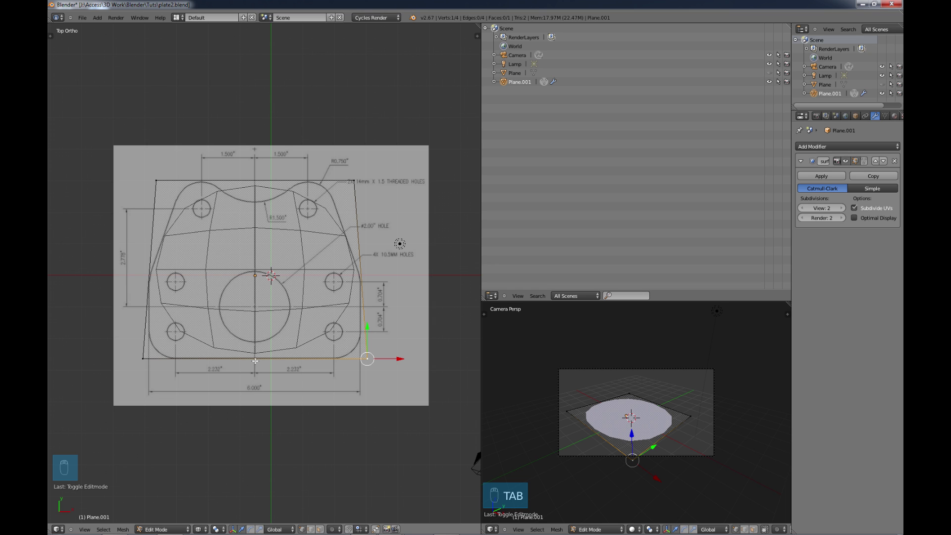
pyautogui.hotkey('ctrl', 'r')
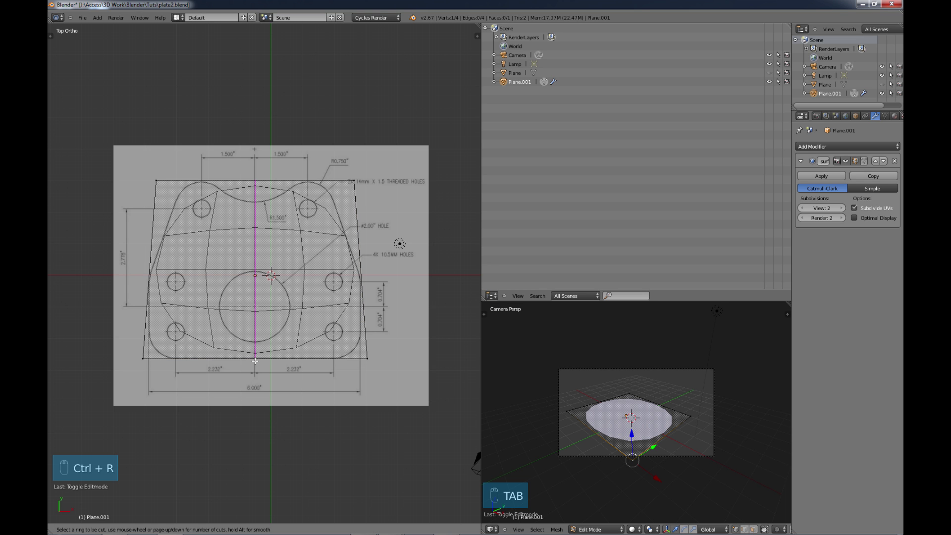
pyautogui.scroll(1, 255, 361)
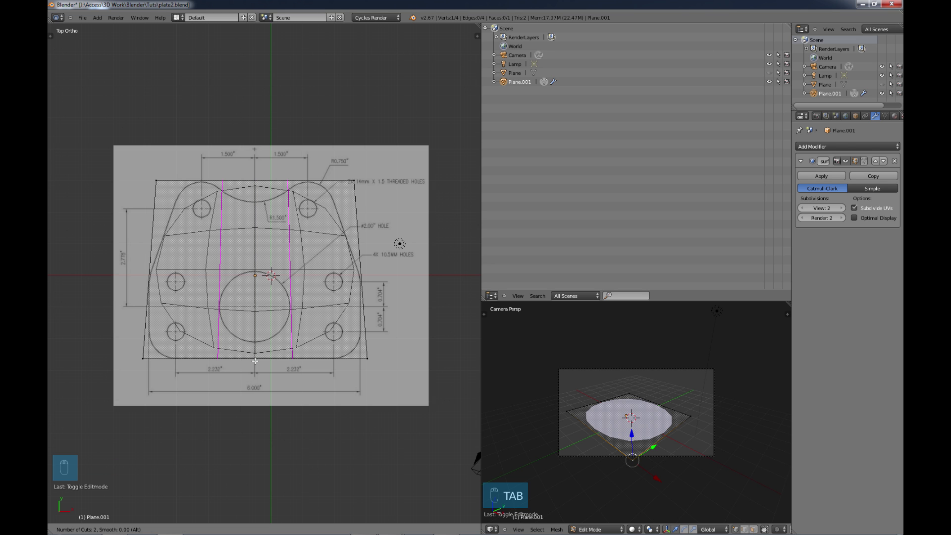
pyautogui.click(255, 361)
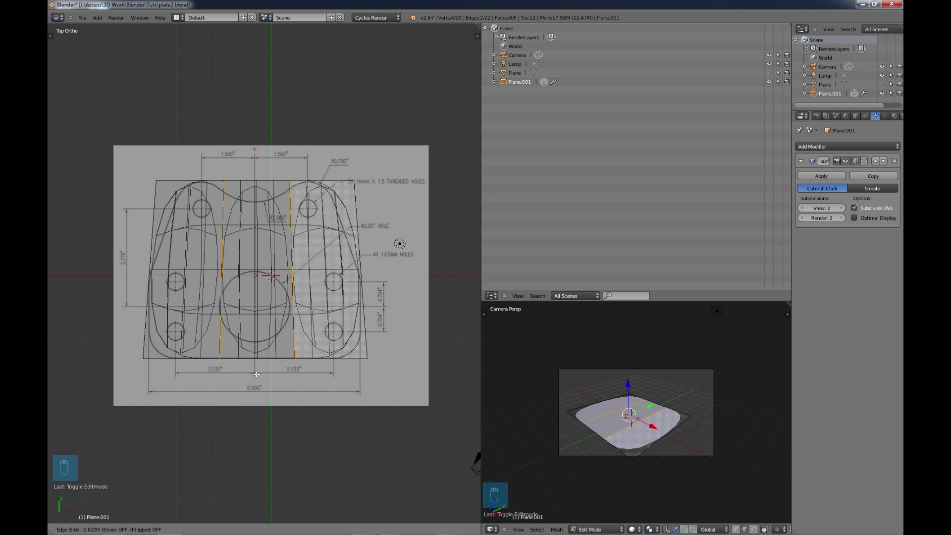
pyautogui.click(257, 375)
pyautogui.press('s')
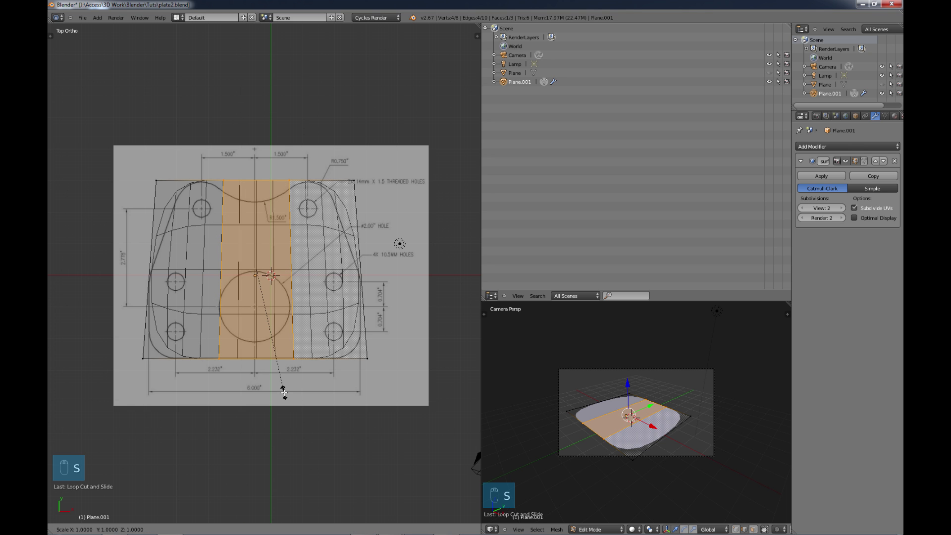
pyautogui.press('x')
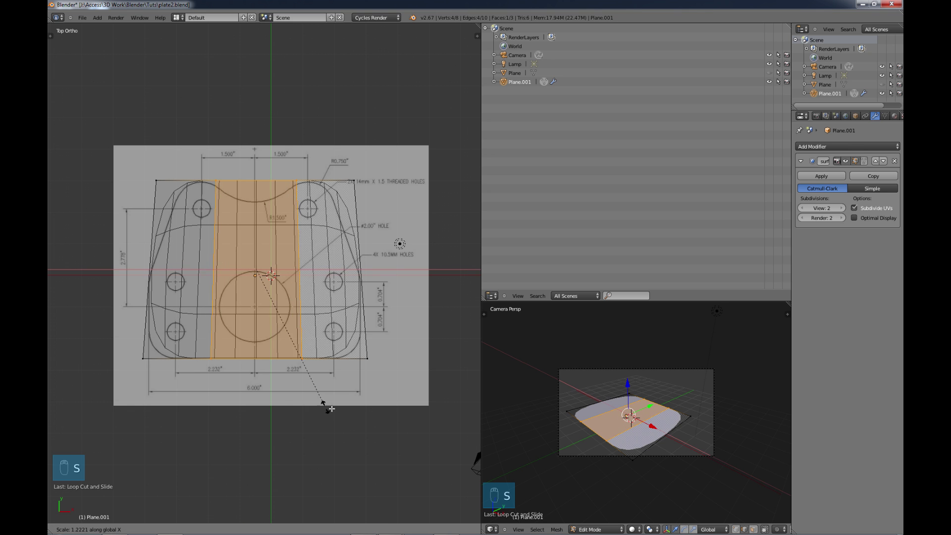
pyautogui.click(402, 424)
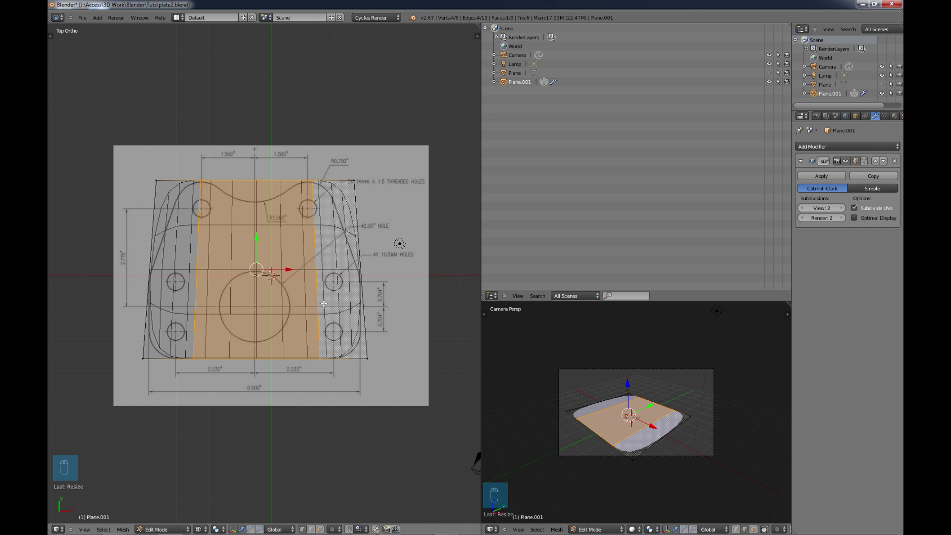
# Step: Add a horizontal loop cut across the plane at mid-height, just above the upper pair of side holes
pyautogui.hotkey('ctrl', 'r')
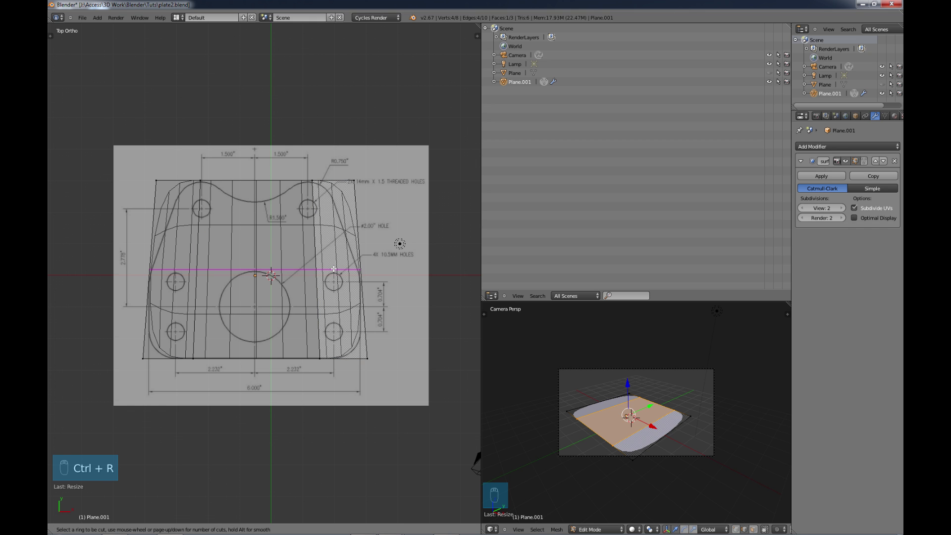
pyautogui.click(351, 278)
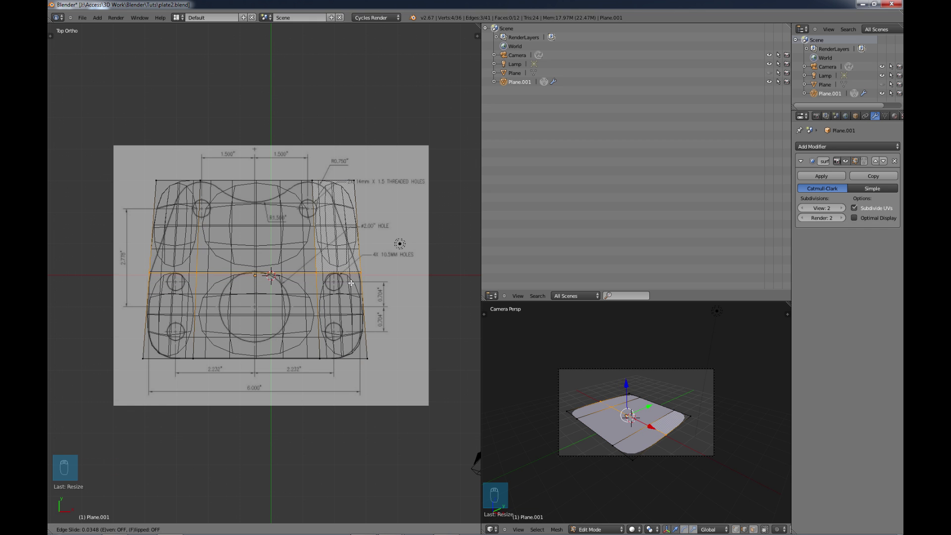
pyautogui.click(351, 279)
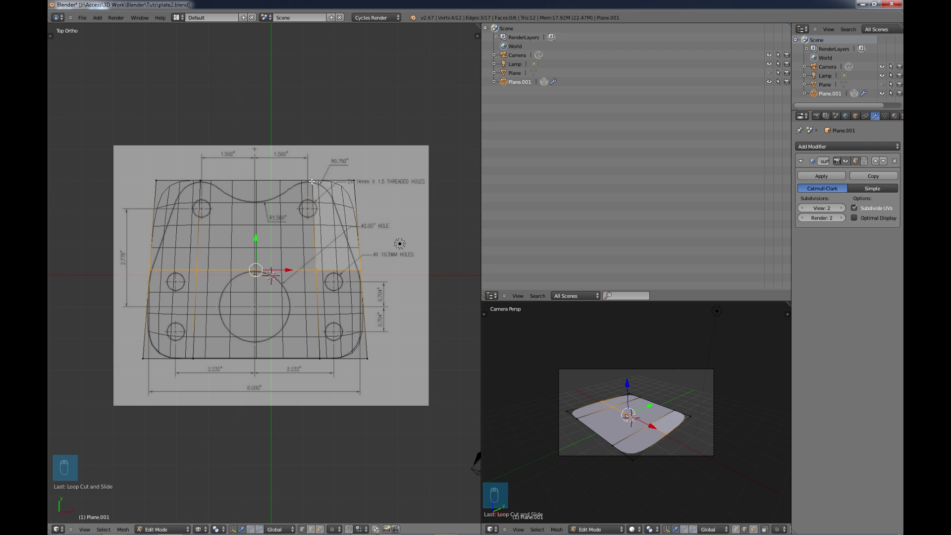
# Step: Scale the two inner vertices of the plane's upper edge closer together along X, toward the central curve
pyautogui.rightClick(299, 193)
pyautogui.keyDown('shift'); pyautogui.rightClick(201, 181); pyautogui.keyUp('shift')
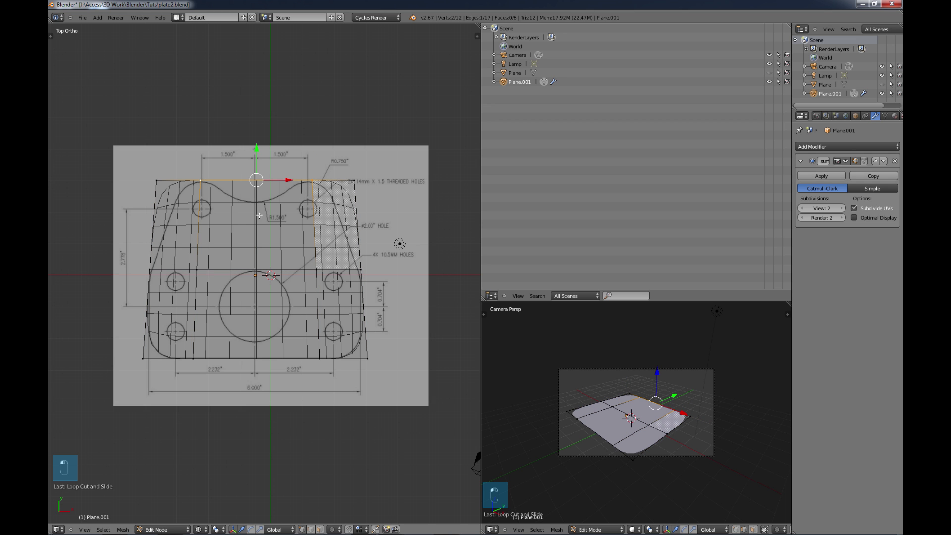
pyautogui.press('s')
pyautogui.press('x')
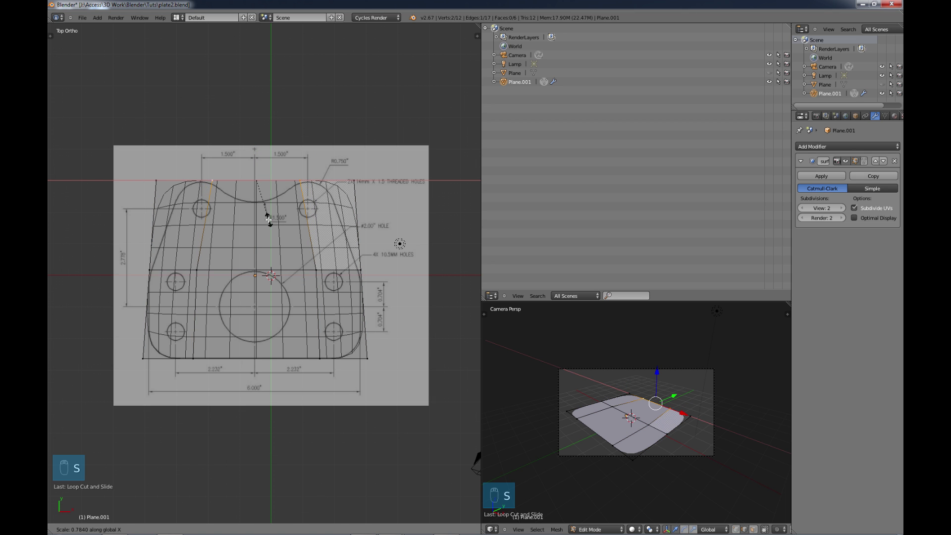
pyautogui.click(266, 213)
# Step: Scale the plane's two upper corner vertices inward along X to match the plate's slanted sides and rounded lobes
pyautogui.rightClick(352, 180)
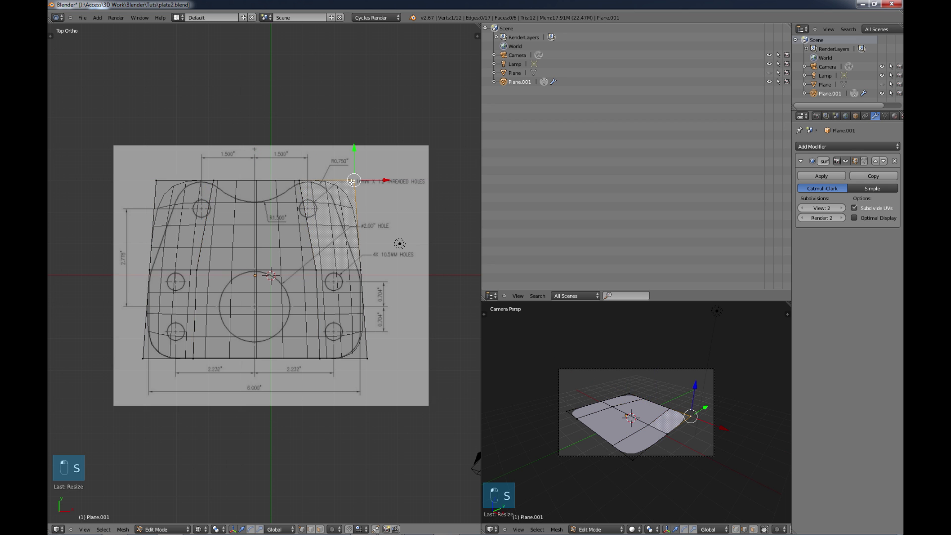
pyautogui.keyDown('shift'); pyautogui.rightClick(157, 181); pyautogui.keyUp('shift')
pyautogui.press('s')
pyautogui.press('x')
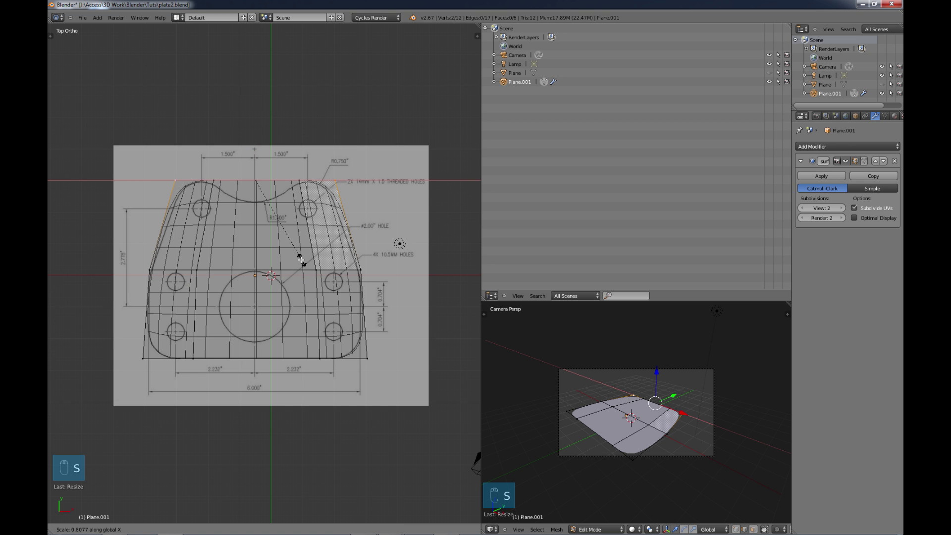
pyautogui.click(298, 255)
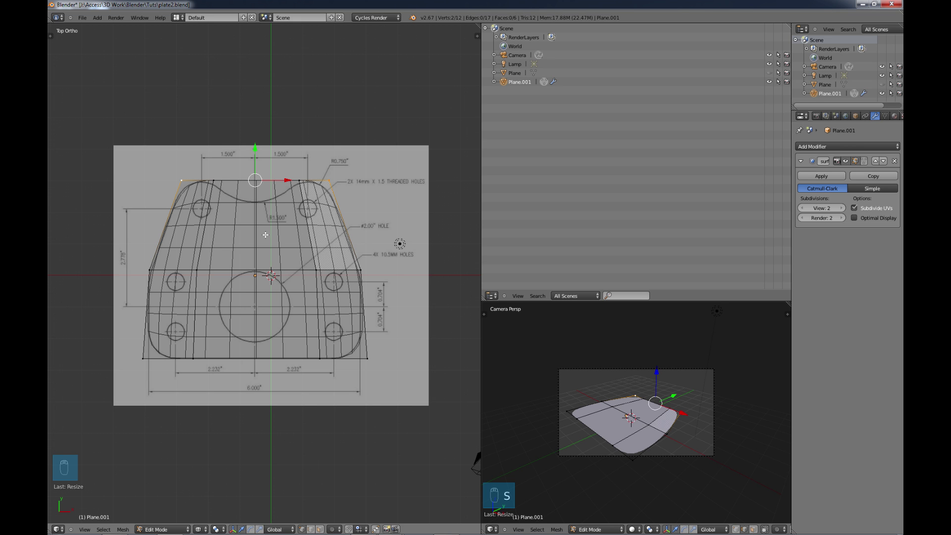
# Step: Add a centred vertical loop cut and lower its top vertex along Y by about 1.09 to form the concave upper curve
pyautogui.hotkey('ctrl', 'r')
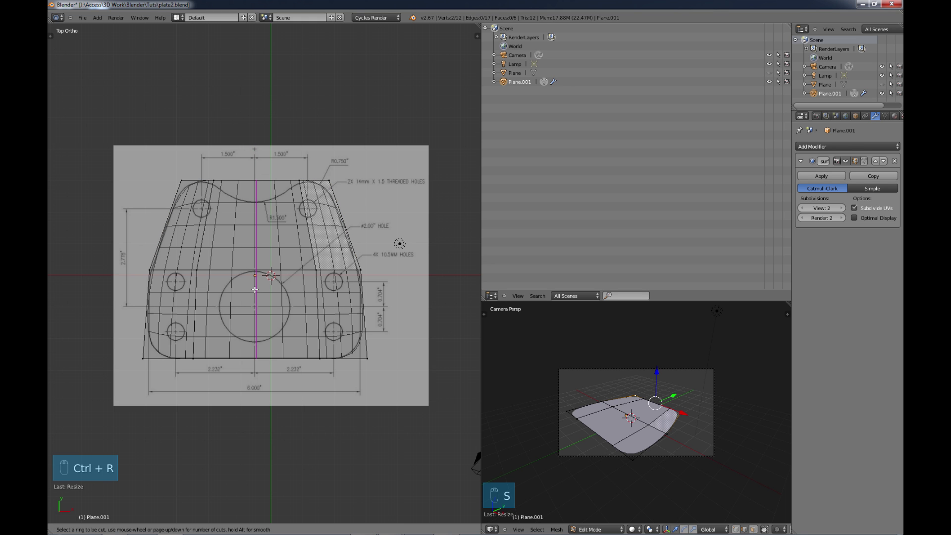
pyautogui.click(254, 289)
pyautogui.rightClick(257, 285)
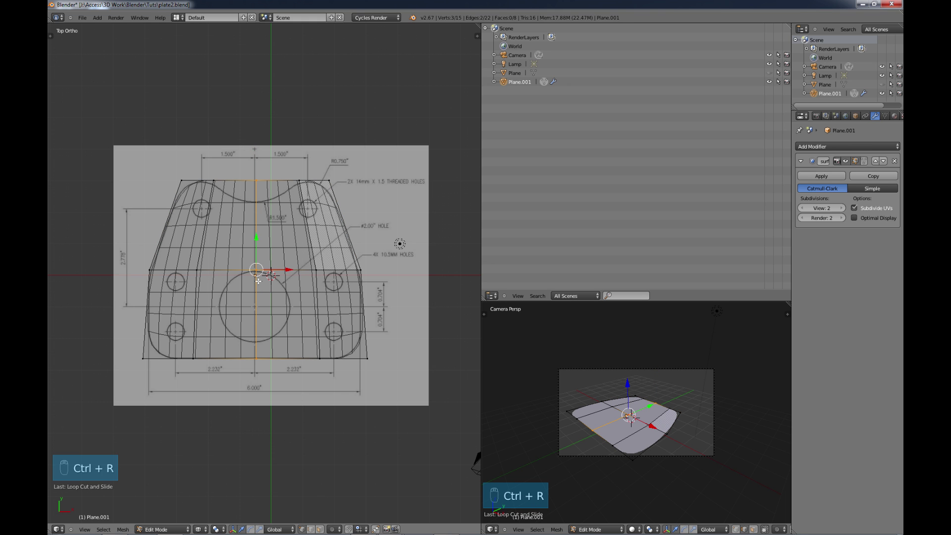
pyautogui.rightClick(256, 181)
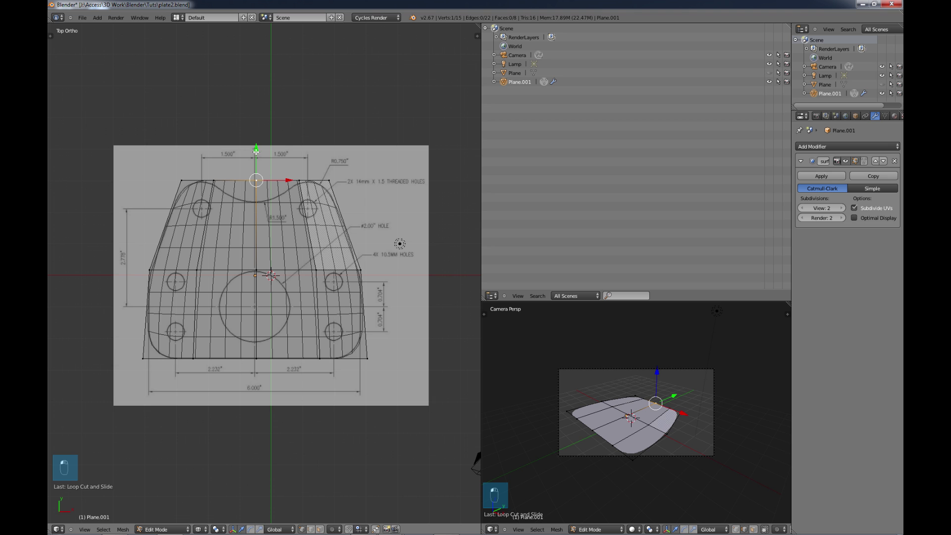
pyautogui.press('g')
pyautogui.press('y')
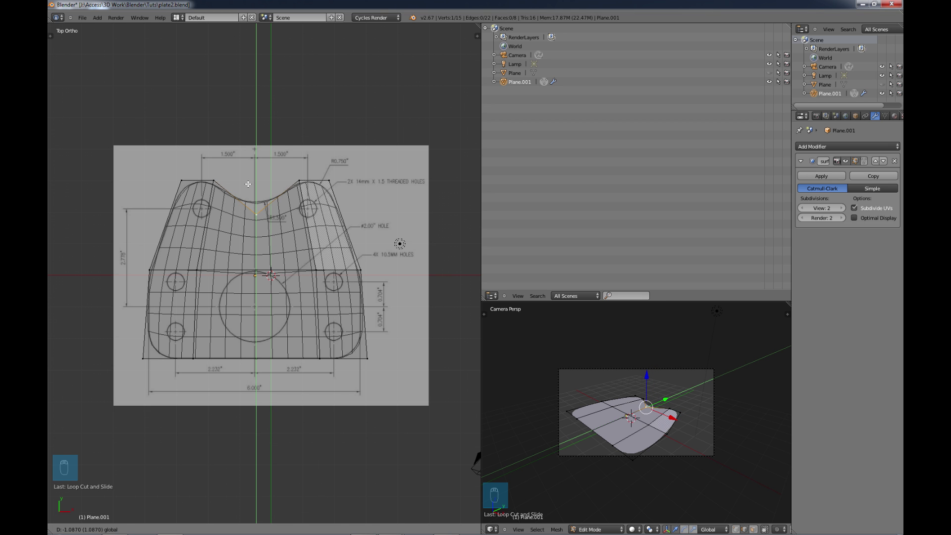
pyautogui.click(248, 184)
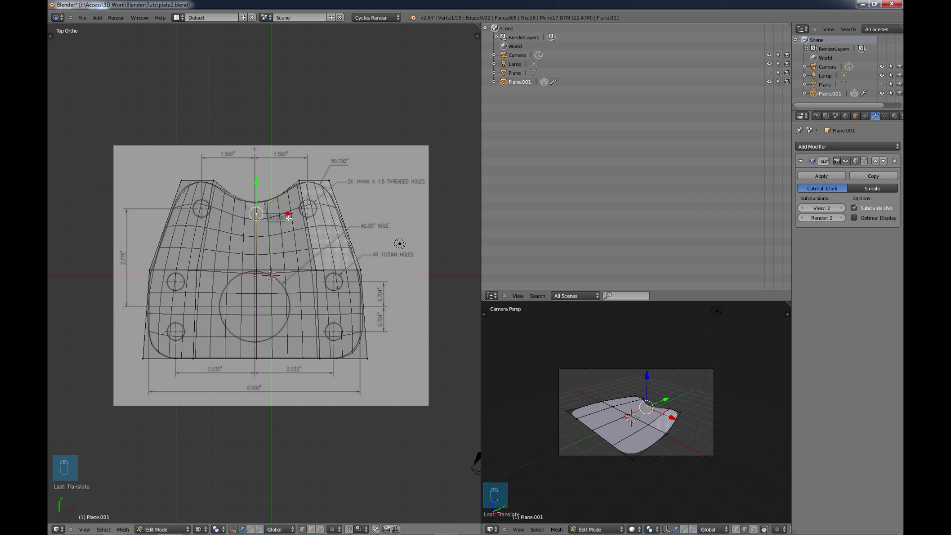
# Step: Lower the two inner upper-edge vertices beside the concave curve along Y by about 0.07
pyautogui.rightClick(213, 181)
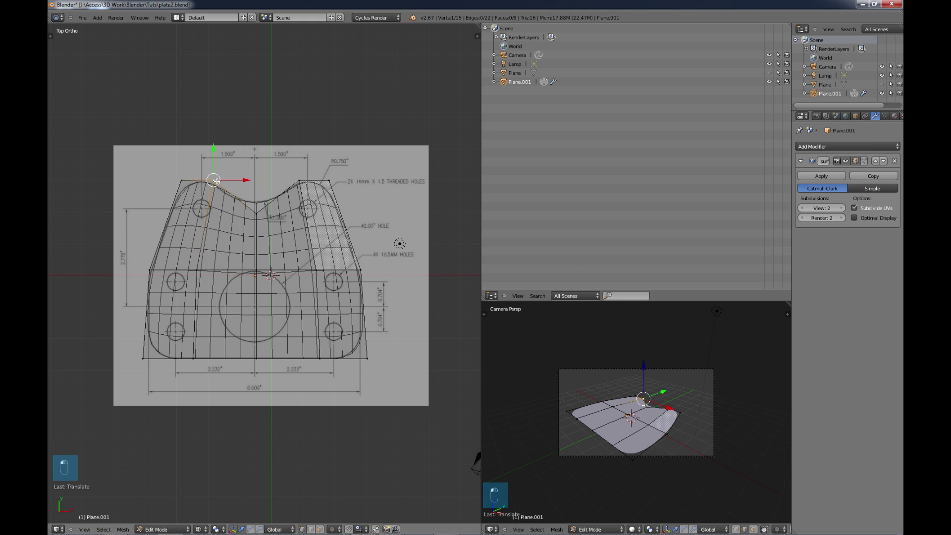
pyautogui.keyDown('shift'); pyautogui.rightClick(300, 182); pyautogui.keyUp('shift')
pyautogui.press('g')
pyautogui.press('y')
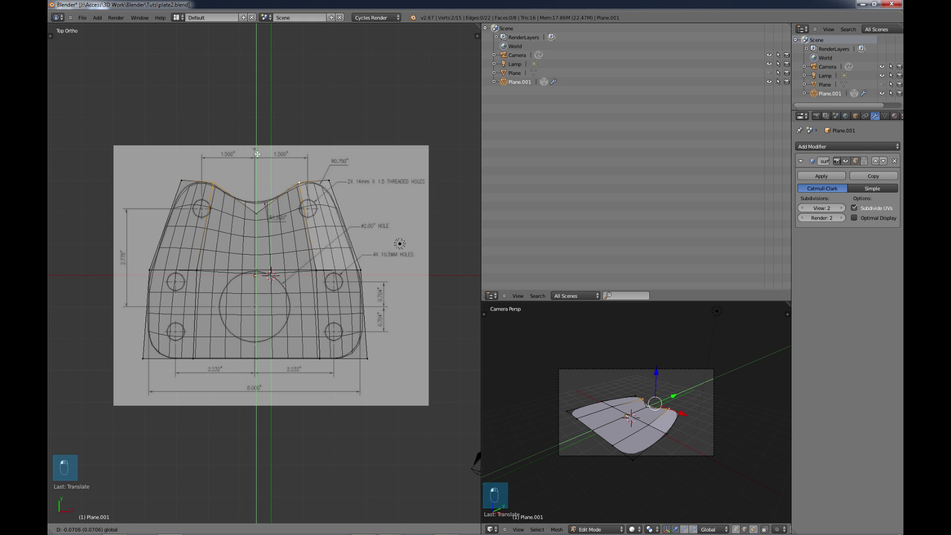
pyautogui.click(257, 154)
pyautogui.press('a')
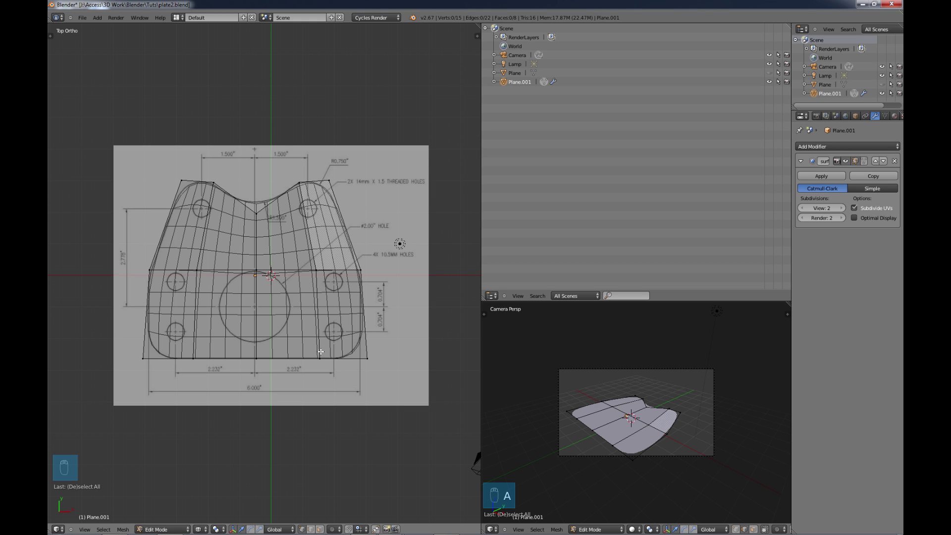
pyautogui.press('a')
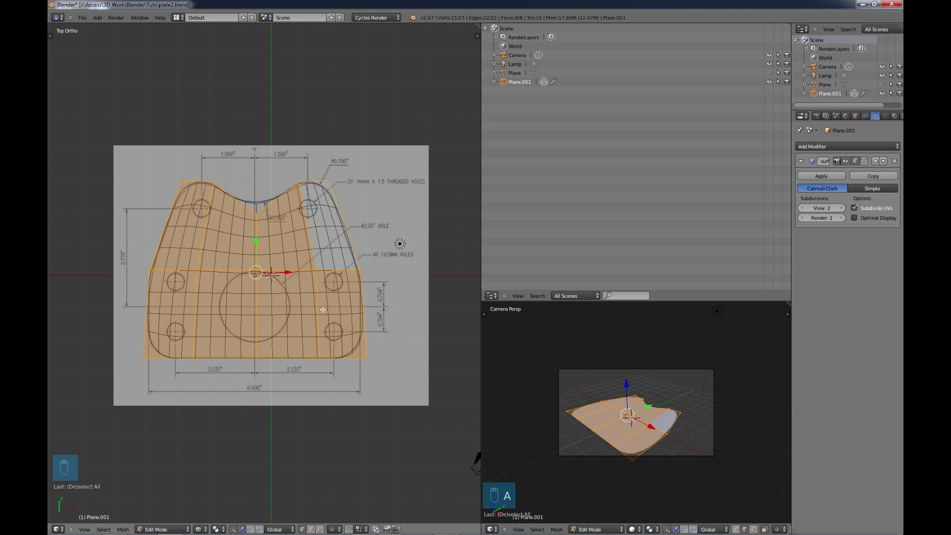
# Step: Add two horizontal loop cuts across the plane's lower half, one just above and one just below the large hole's centre
pyautogui.hotkey('ctrl', 'r')
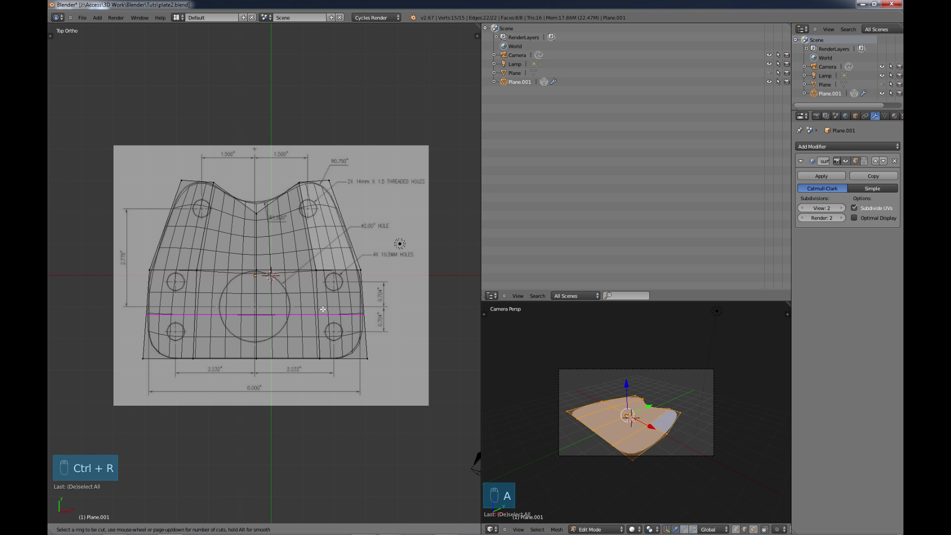
pyautogui.click(323, 304)
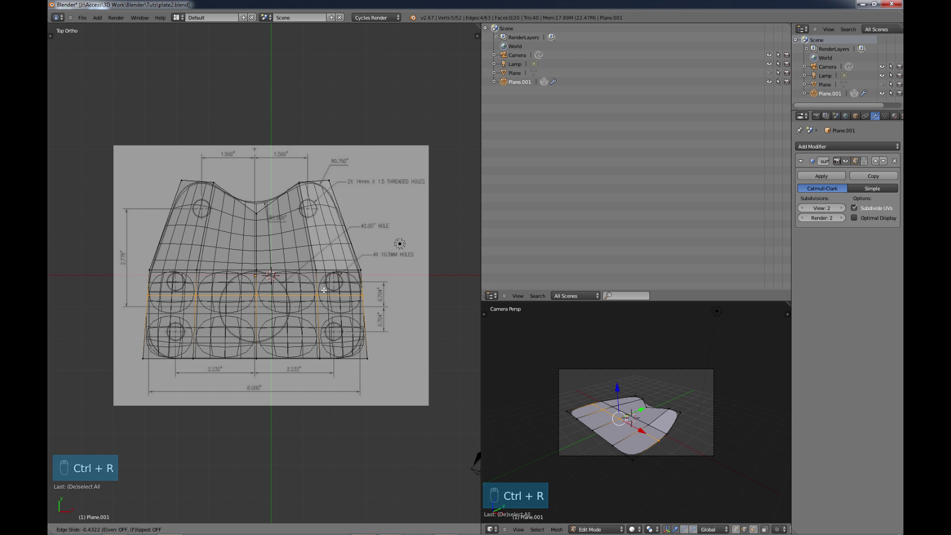
pyautogui.click(325, 294)
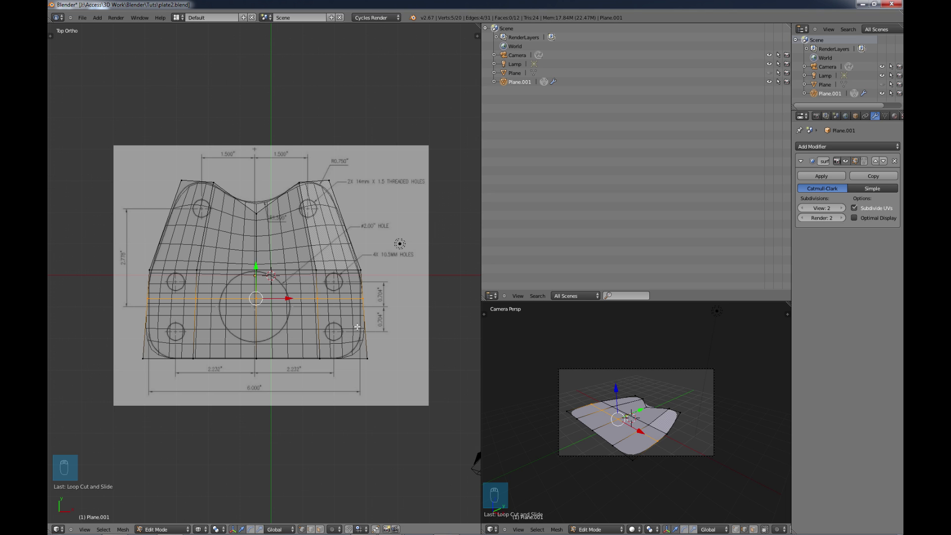
pyautogui.hotkey('ctrl', 'r')
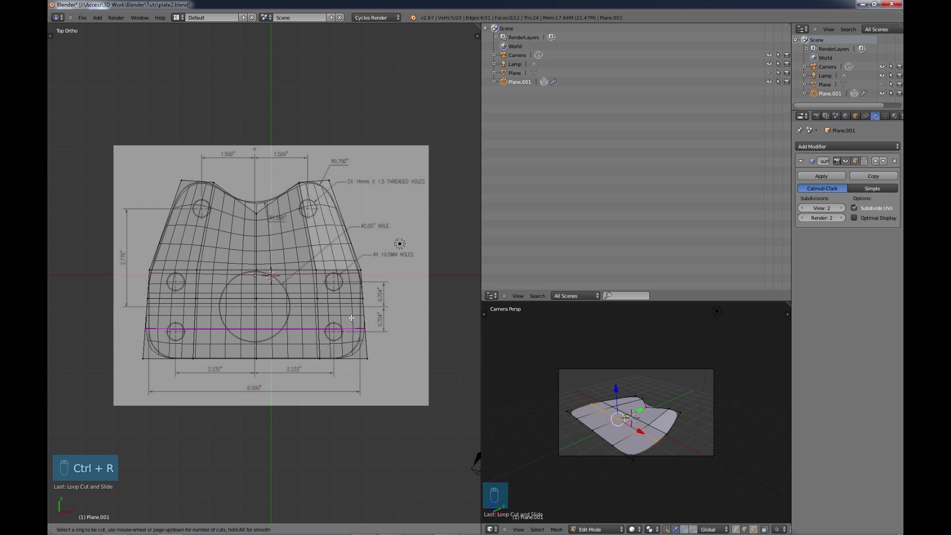
pyautogui.click(352, 314)
pyautogui.rightClick(353, 304)
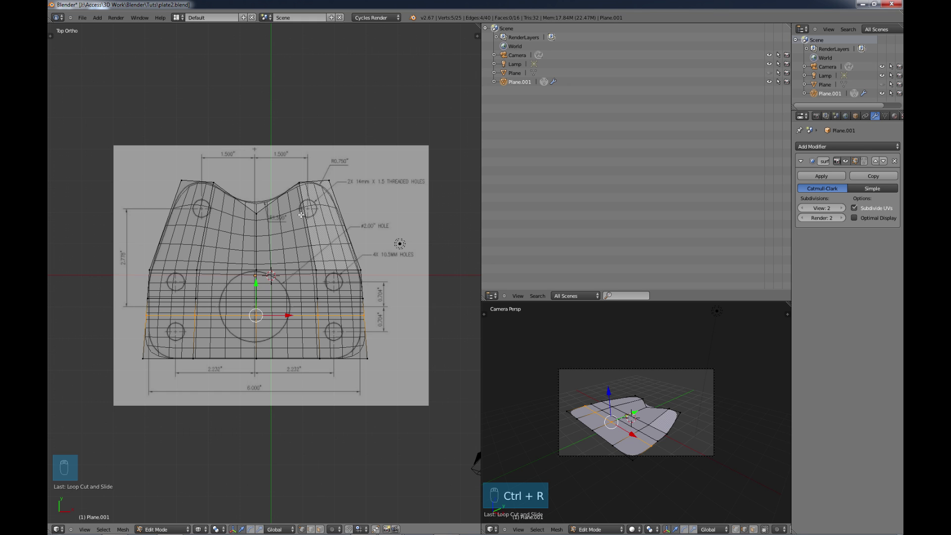
# Step: Add two horizontal loop cuts across the plane's upper half, one below and one above the centres of the two upper holes
pyautogui.hotkey('ctrl', 'r')
pyautogui.click(326, 229)
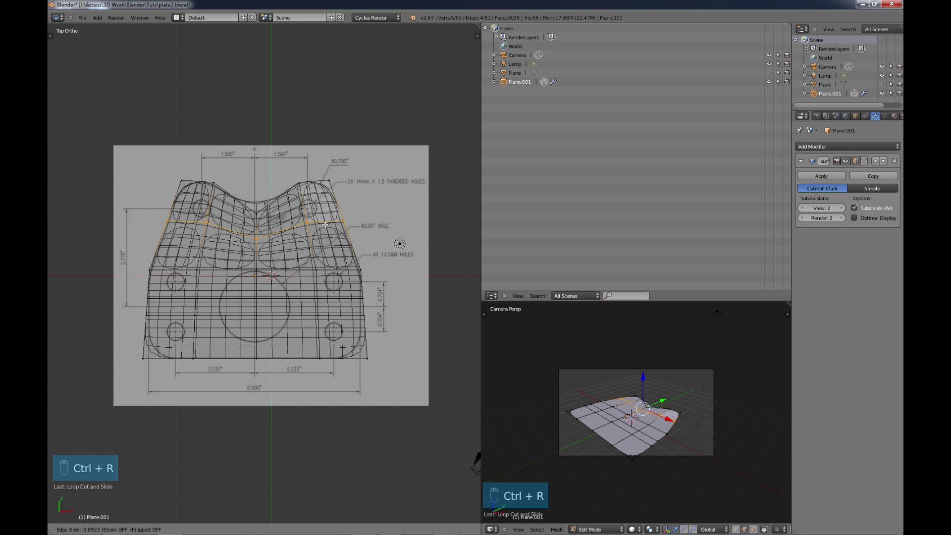
pyautogui.click(325, 225)
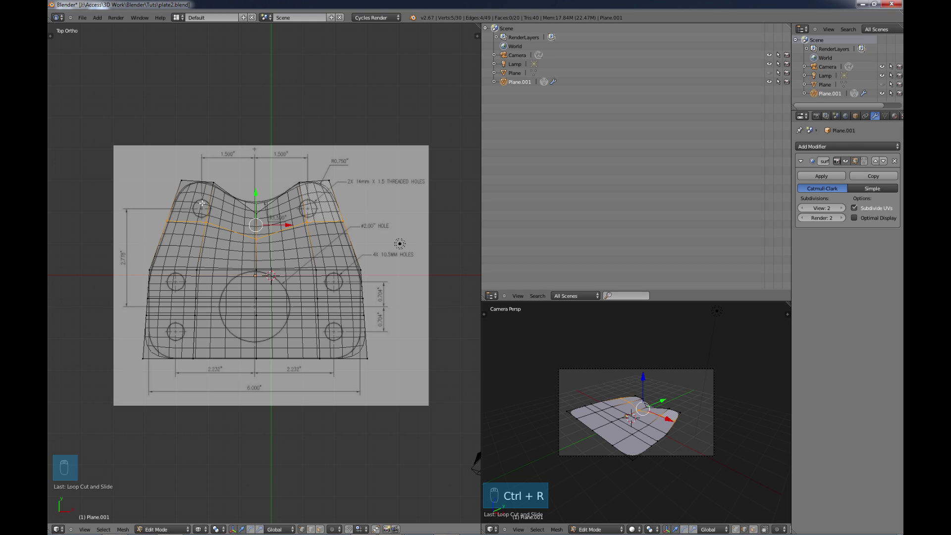
pyautogui.hotkey('ctrl', 'r')
pyautogui.click(303, 210)
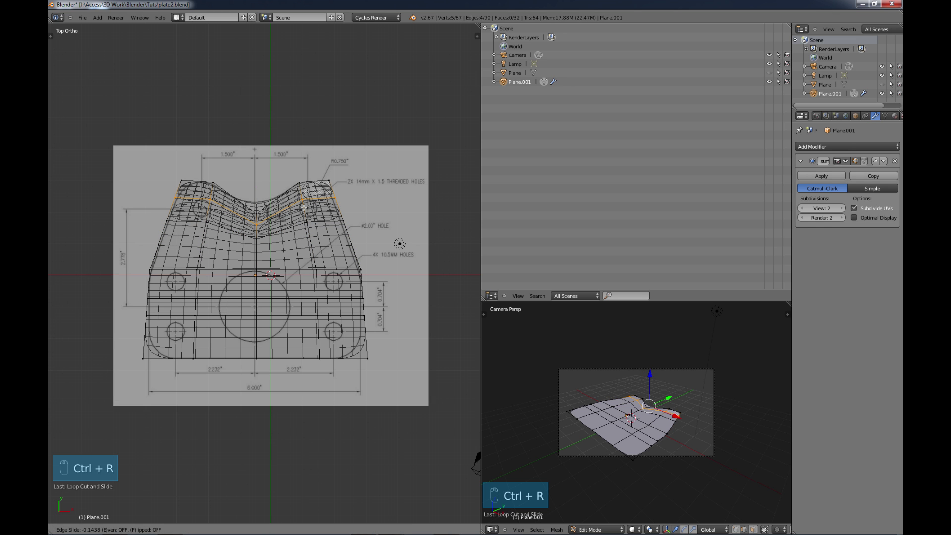
pyautogui.click(303, 206)
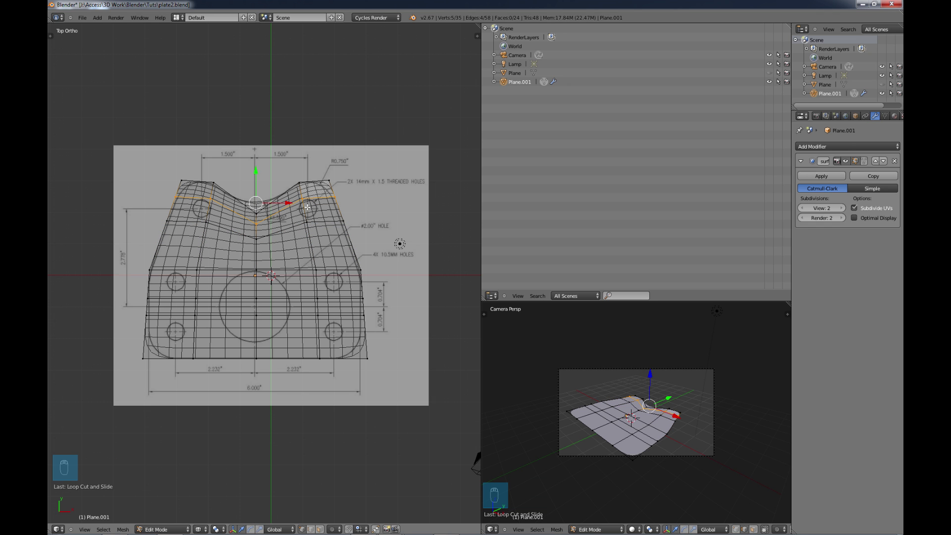
# Step: Scale the uppermost loop cut's two inner vertices inward along X and raise them slightly along Y to fit the concave curve
pyautogui.rightClick(303, 200)
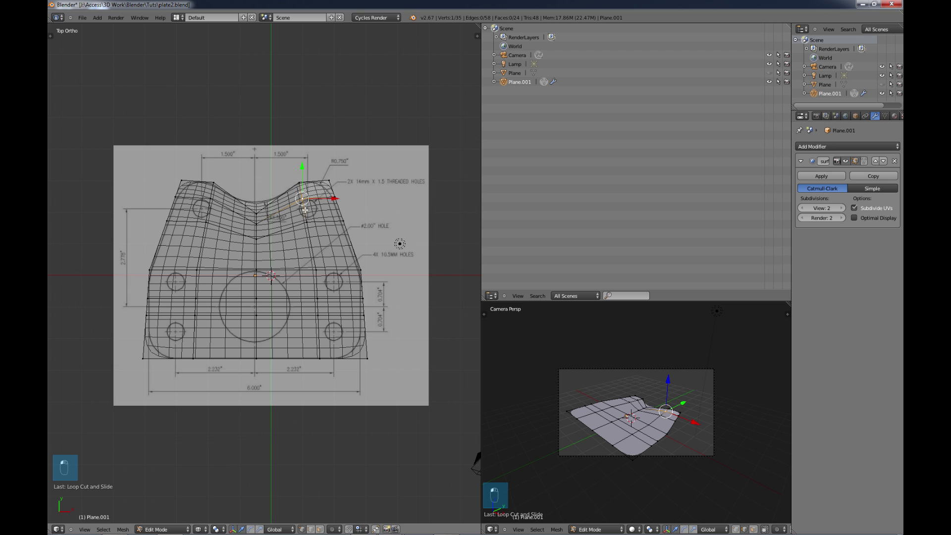
pyautogui.keyDown('shift'); pyautogui.rightClick(211, 199); pyautogui.keyUp('shift')
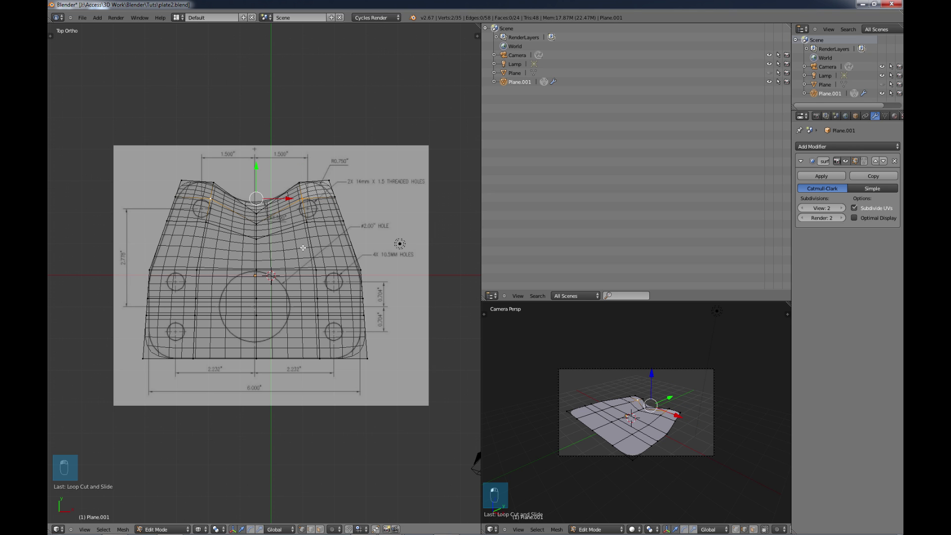
pyautogui.press('s')
pyautogui.press('x')
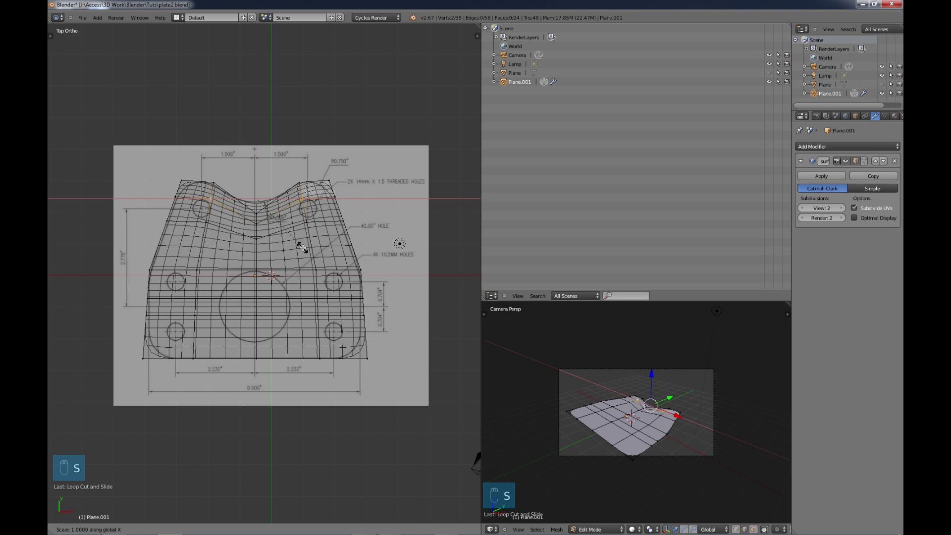
pyautogui.click(293, 237)
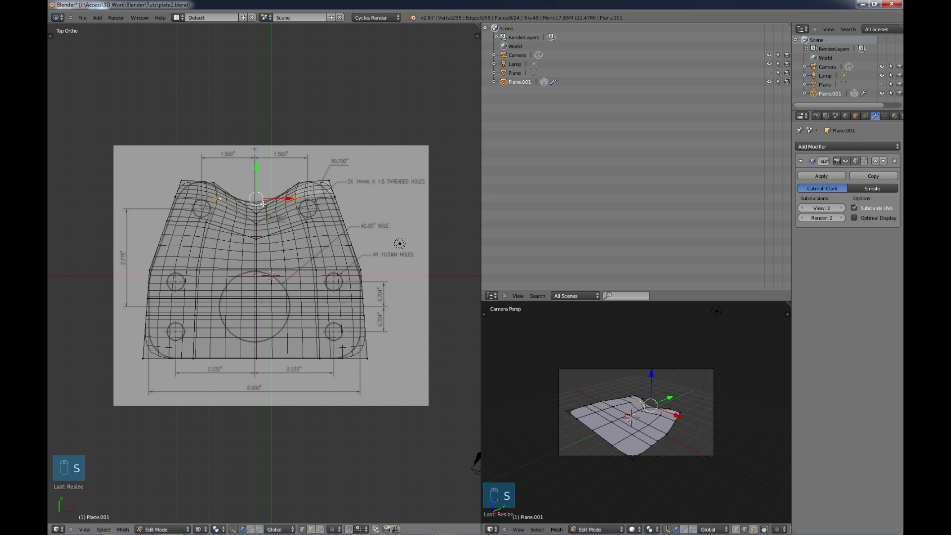
pyautogui.moveTo(255, 170); pyautogui.dragTo(256, 166)
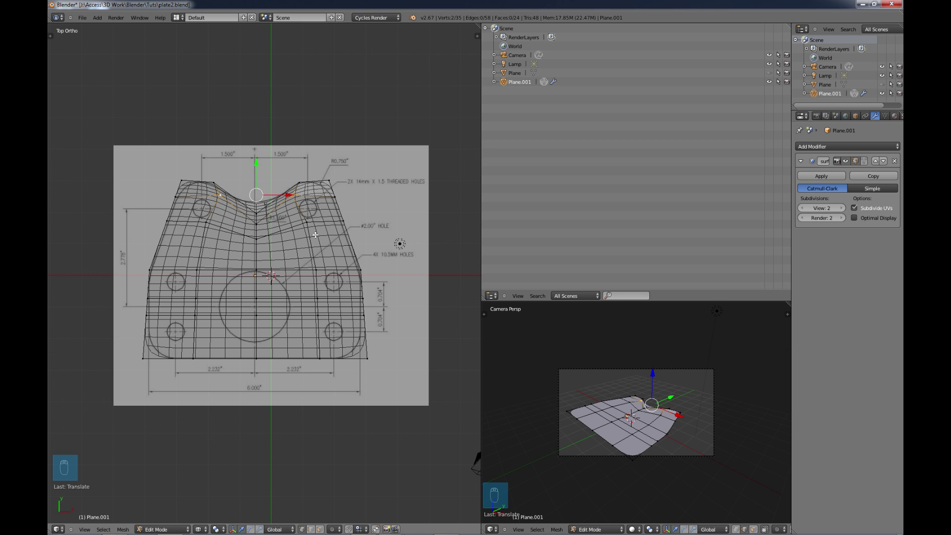
pyautogui.press('s')
pyautogui.press('x')
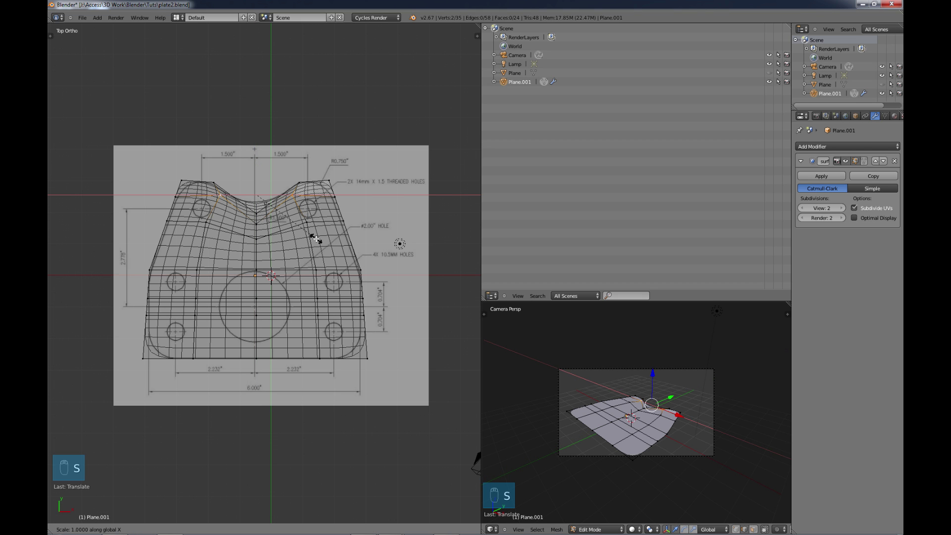
pyautogui.click(306, 232)
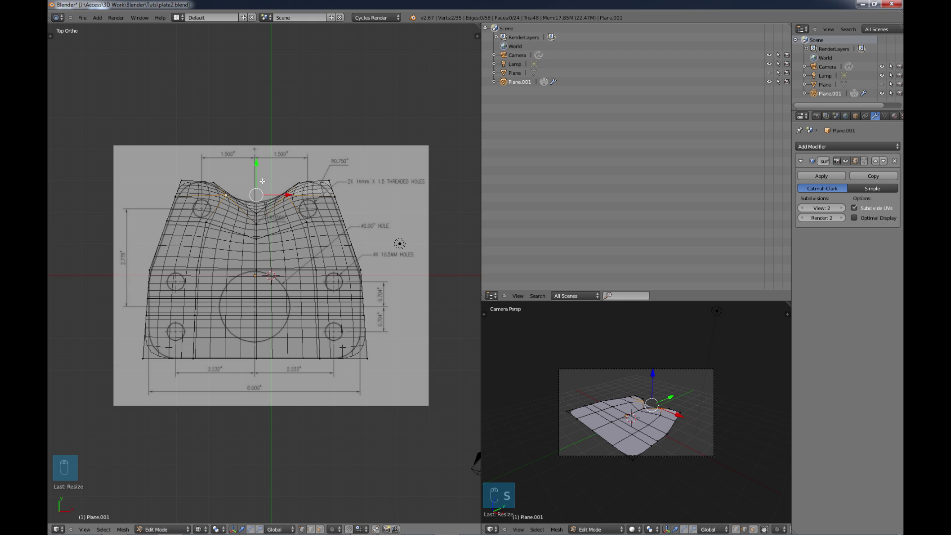
# Step: Scale the uppermost loop cut's two outer vertices inward along X and raise them slightly along Y to follow the rounded upper corners
pyautogui.rightClick(177, 197)
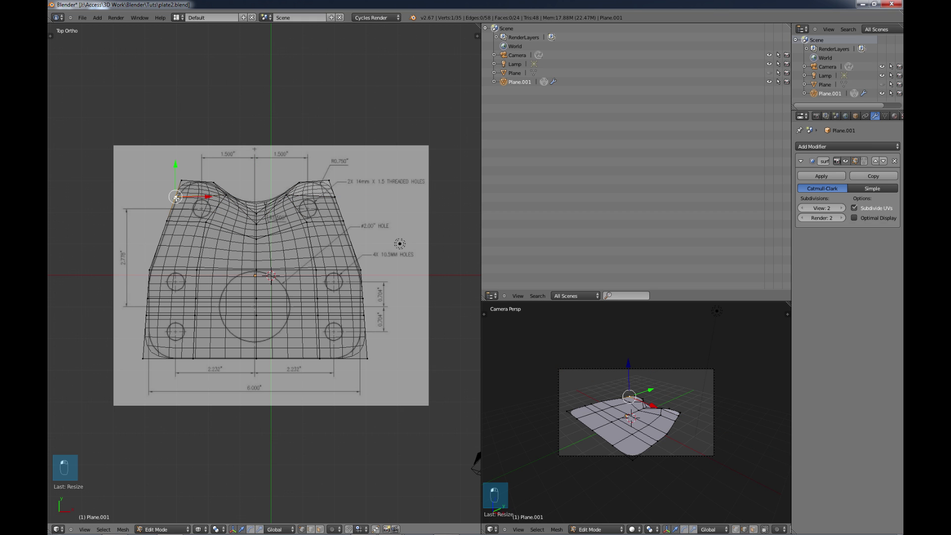
pyautogui.keyDown('shift'); pyautogui.rightClick(333, 199); pyautogui.keyUp('shift')
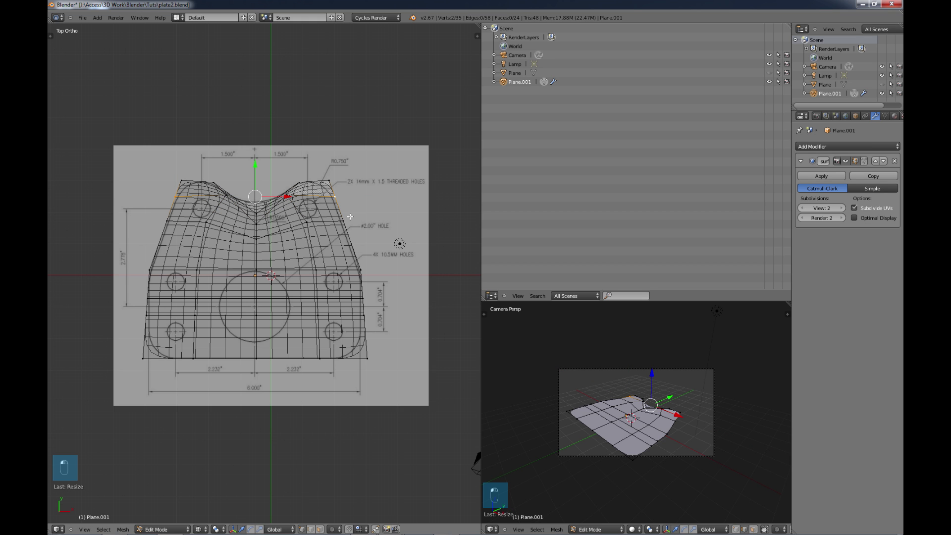
pyautogui.press('s')
pyautogui.click(342, 211)
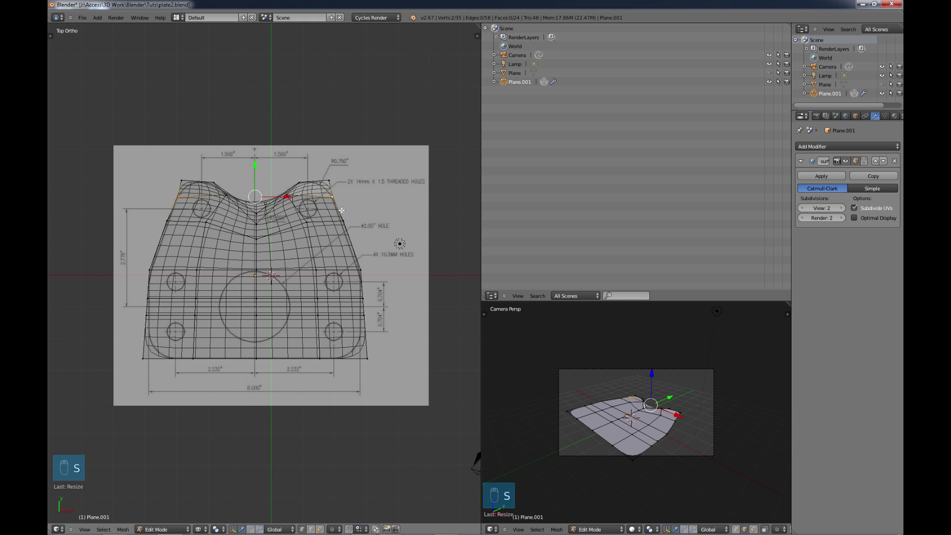
pyautogui.moveTo(255, 176); pyautogui.dragTo(255, 172)
pyautogui.press('s')
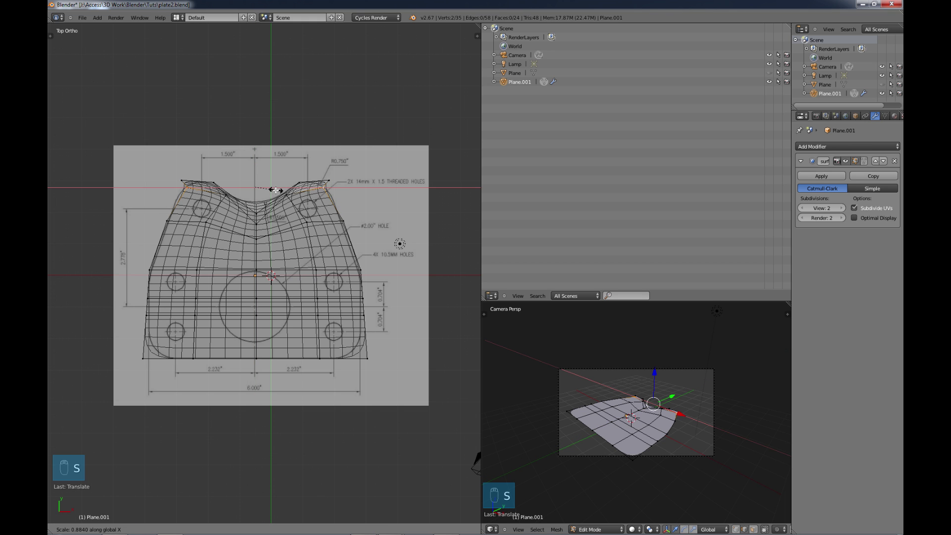
pyautogui.click(315, 189)
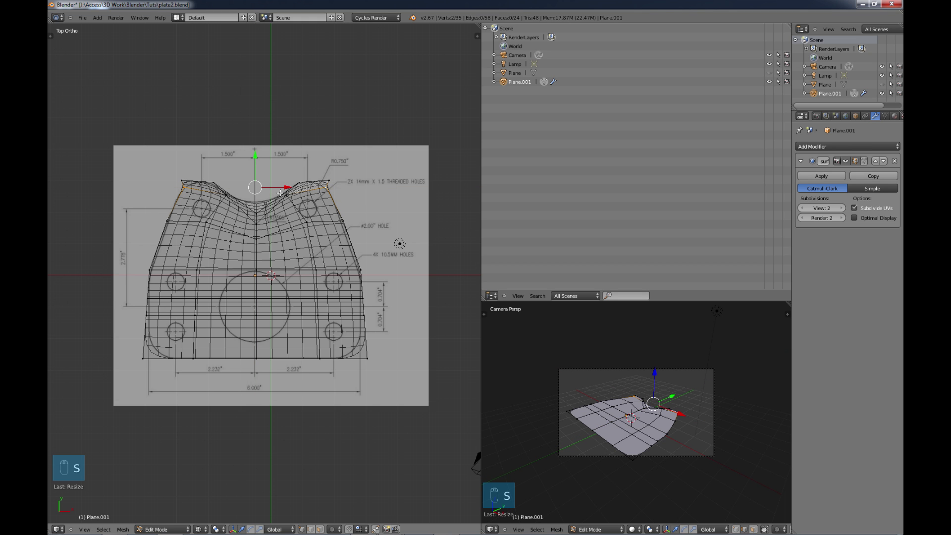
# Step: Scale the plate's two top corner vertices inward along X and lower them slightly along Y to match the rounded corners
pyautogui.rightClick(329, 181)
pyautogui.keyDown('shift'); pyautogui.rightClick(184, 180); pyautogui.keyUp('shift')
pyautogui.press('x')
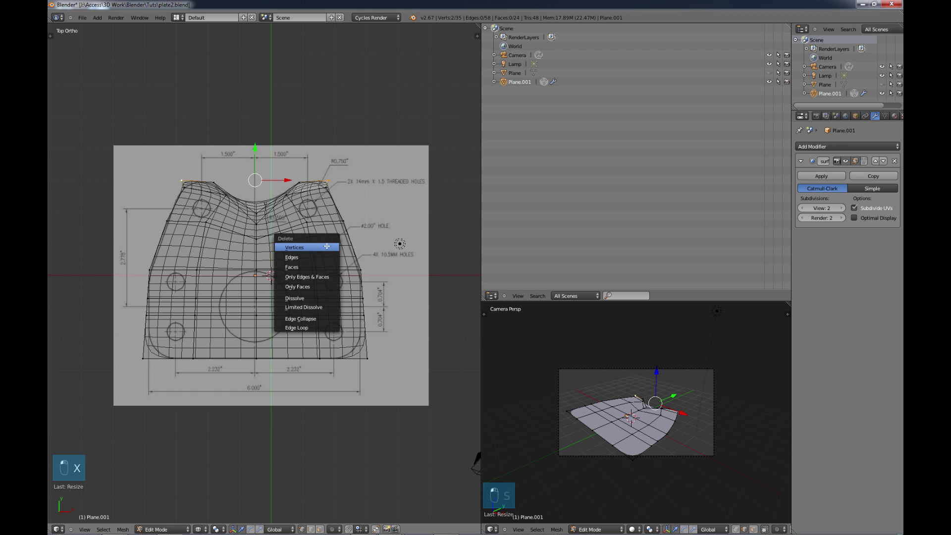
pyautogui.press('Escape')
pyautogui.press('s')
pyautogui.press('x')
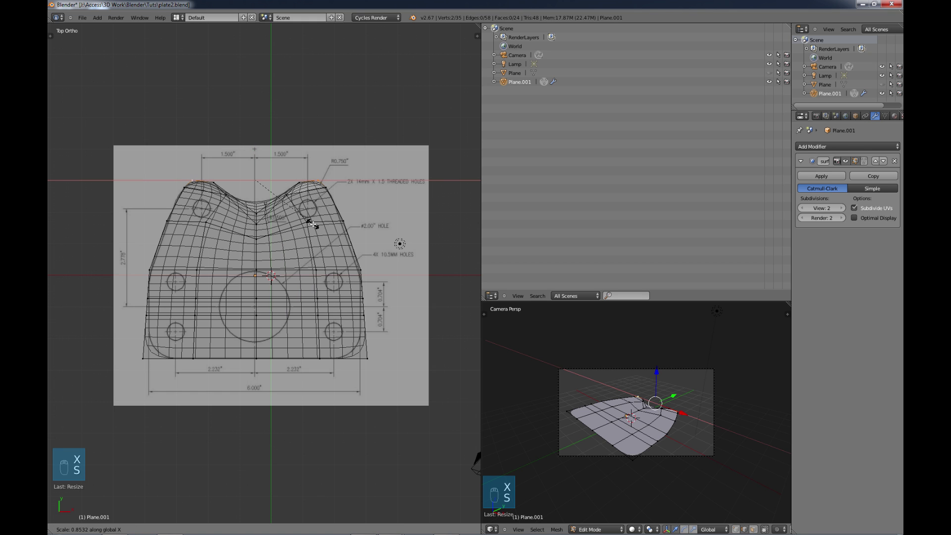
pyautogui.click(312, 216)
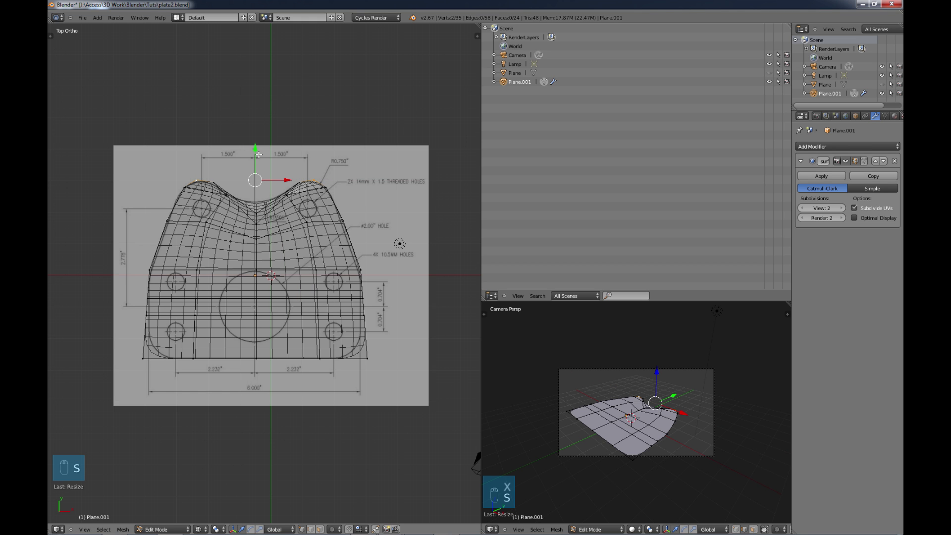
pyautogui.moveTo(257, 153); pyautogui.dragTo(257, 155)
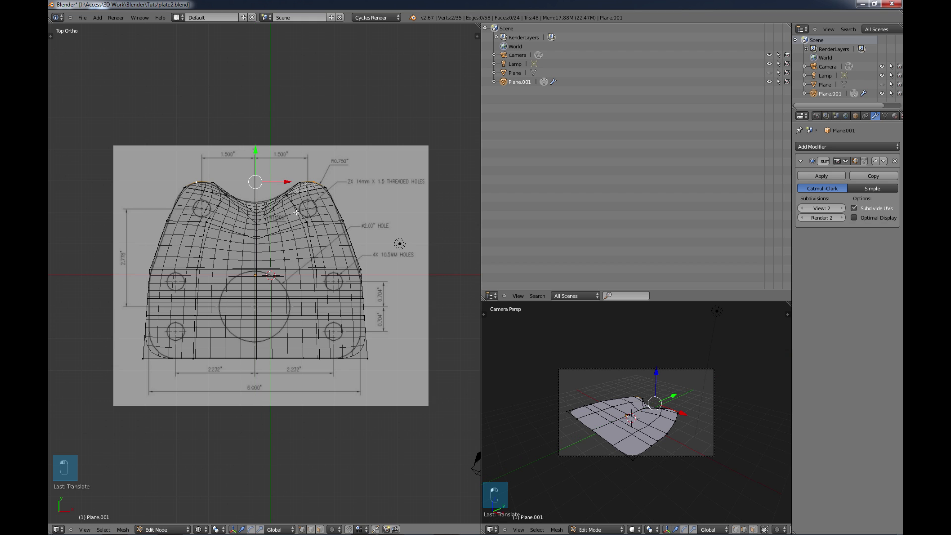
# Step: Scale the two inner vertices just below the upper threaded holes inward along X to about 0.79
pyautogui.rightClick(307, 225)
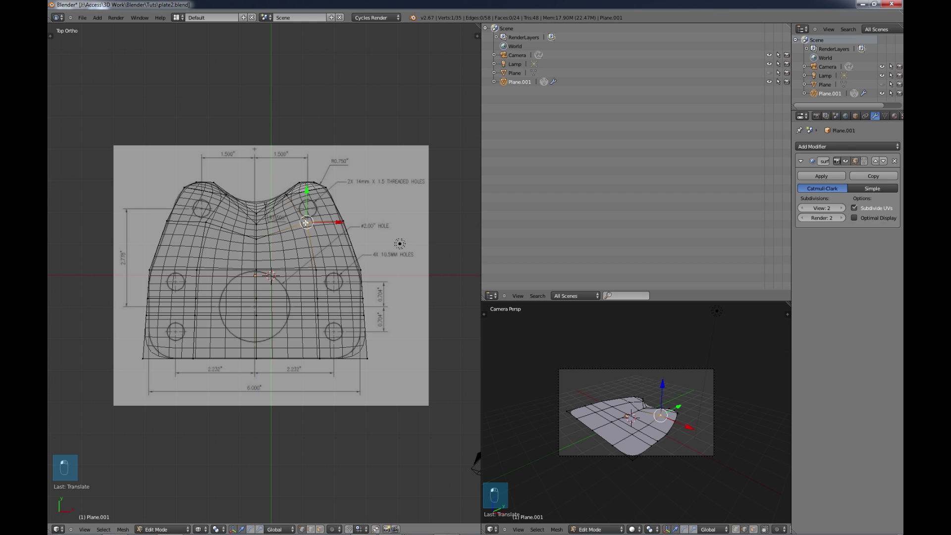
pyautogui.keyDown('shift'); pyautogui.rightClick(213, 227); pyautogui.keyUp('shift')
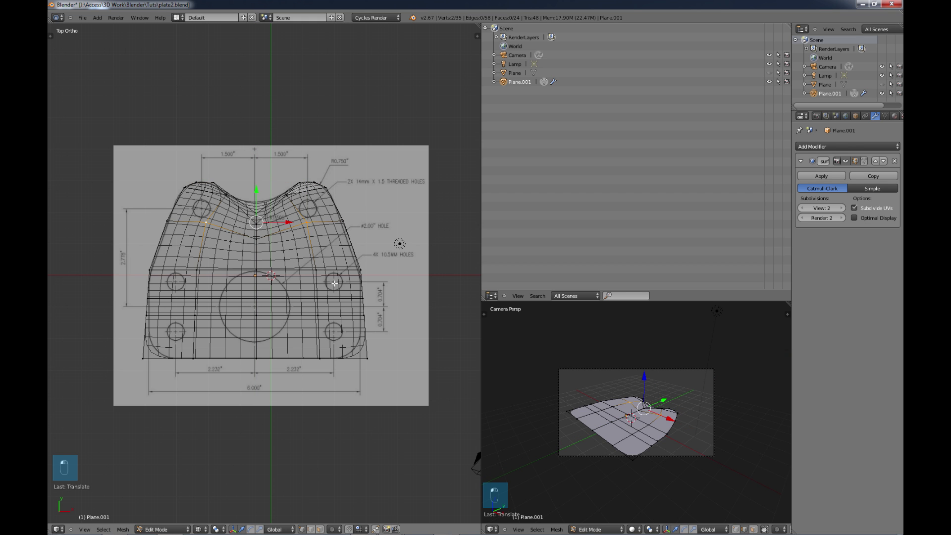
pyautogui.press('s')
pyautogui.press('x')
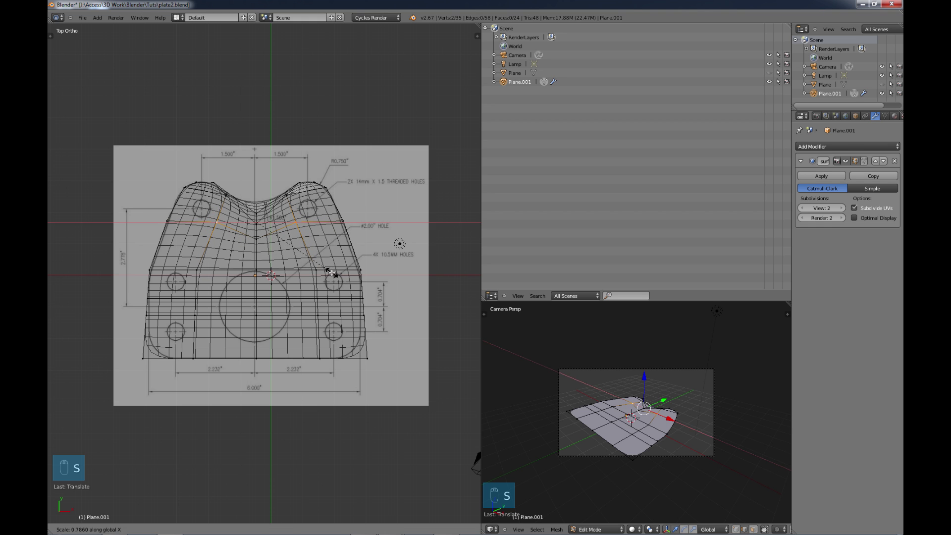
pyautogui.click(329, 272)
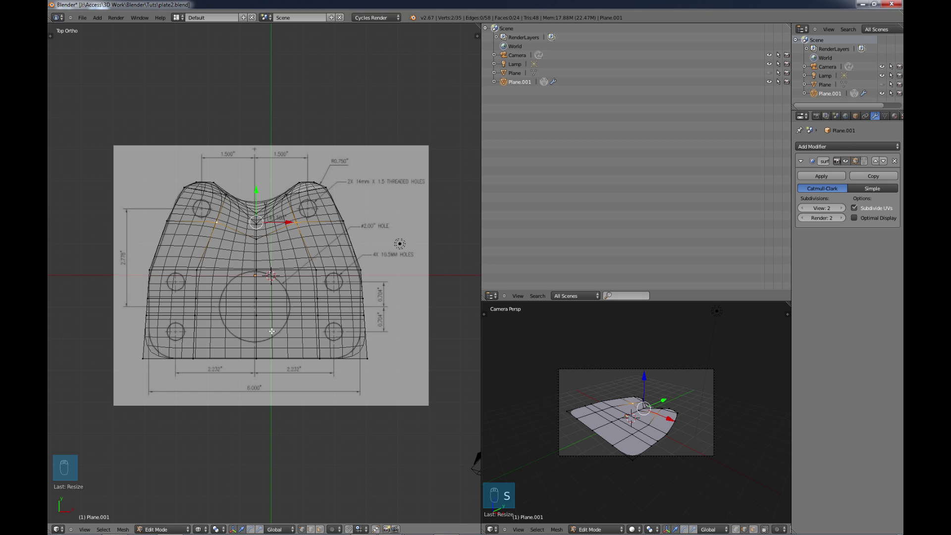
# Step: Raise the centre vertex just above the large hole along Y by about 0.34 and clear the selection
pyautogui.rightClick(257, 268)
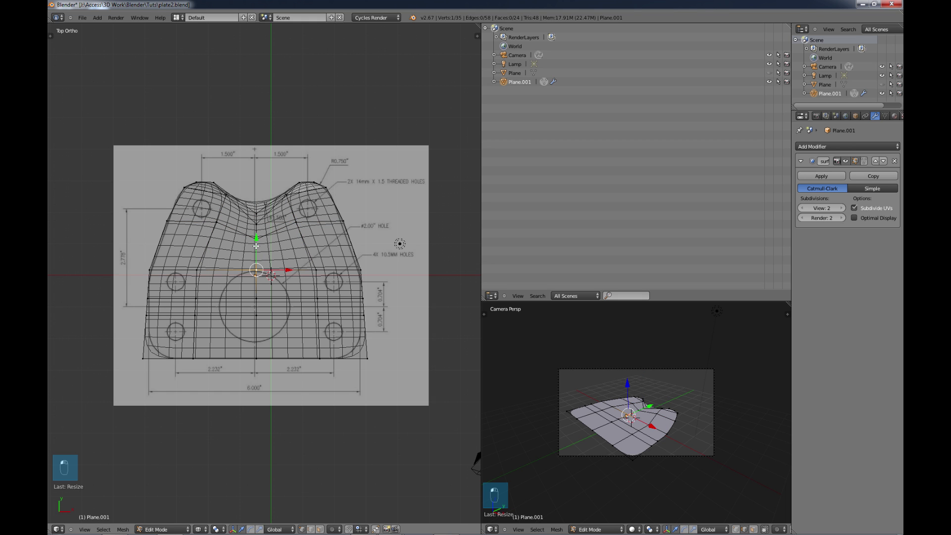
pyautogui.press('g')
pyautogui.press('y')
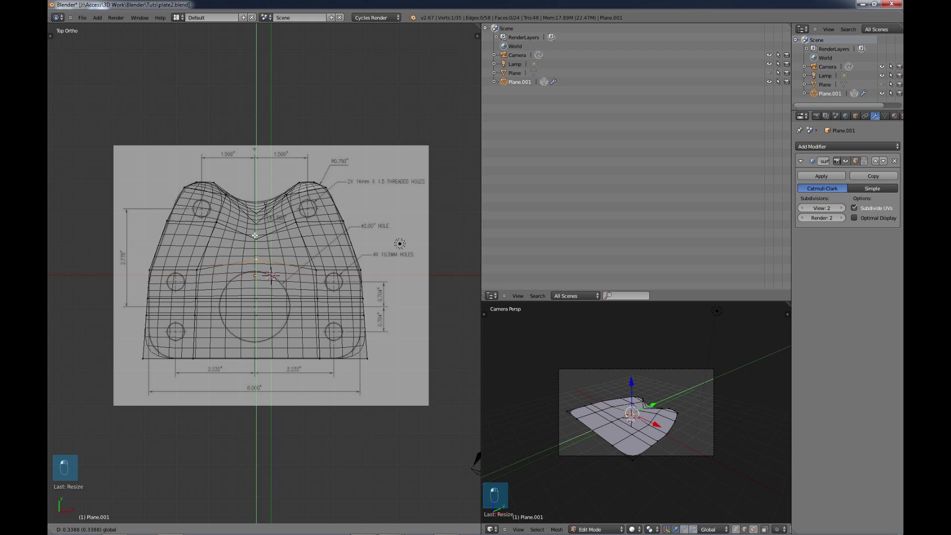
pyautogui.click(256, 235)
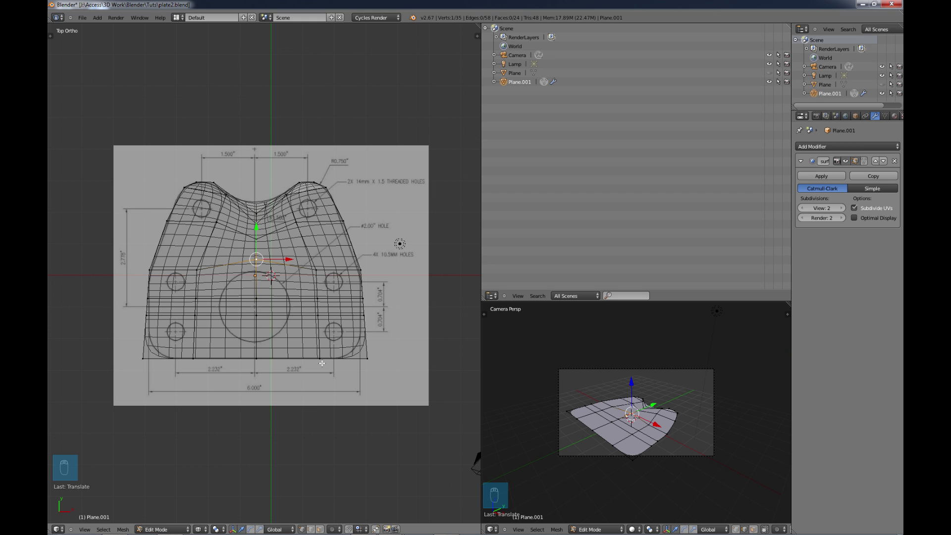
pyautogui.press('a')
# Step: Switch to face selection and select the six faces that contain the small holes
pyautogui.click(320, 529)
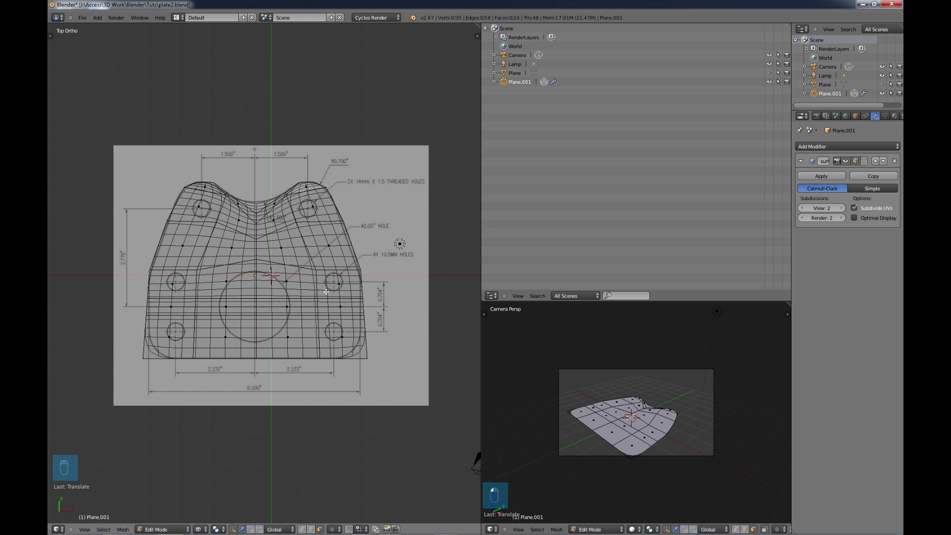
pyautogui.rightClick(339, 286)
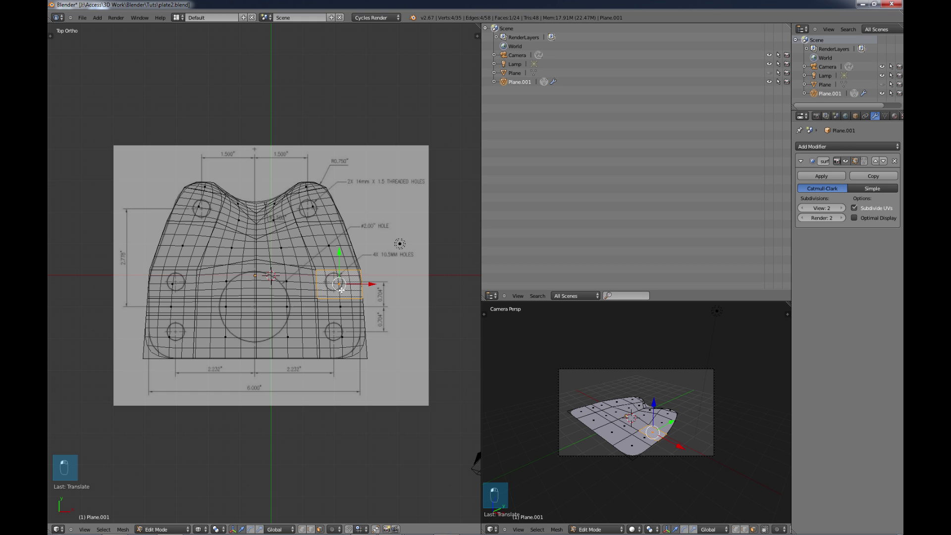
pyautogui.keyDown('shift'); pyautogui.rightClick(341, 337); pyautogui.keyUp('shift')
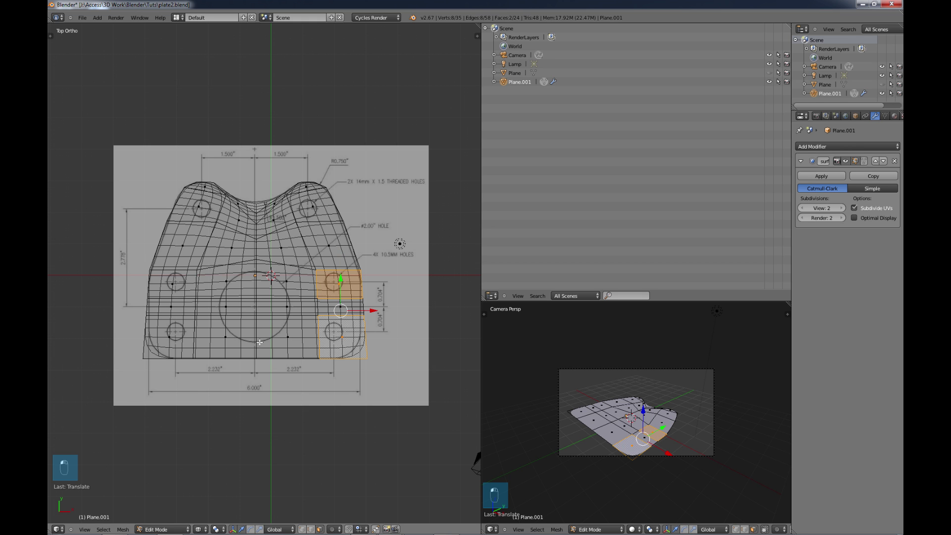
pyautogui.keyDown('shift'); pyautogui.rightClick(174, 333); pyautogui.keyUp('shift')
pyautogui.keyDown('shift'); pyautogui.rightClick(185, 285); pyautogui.keyUp('shift')
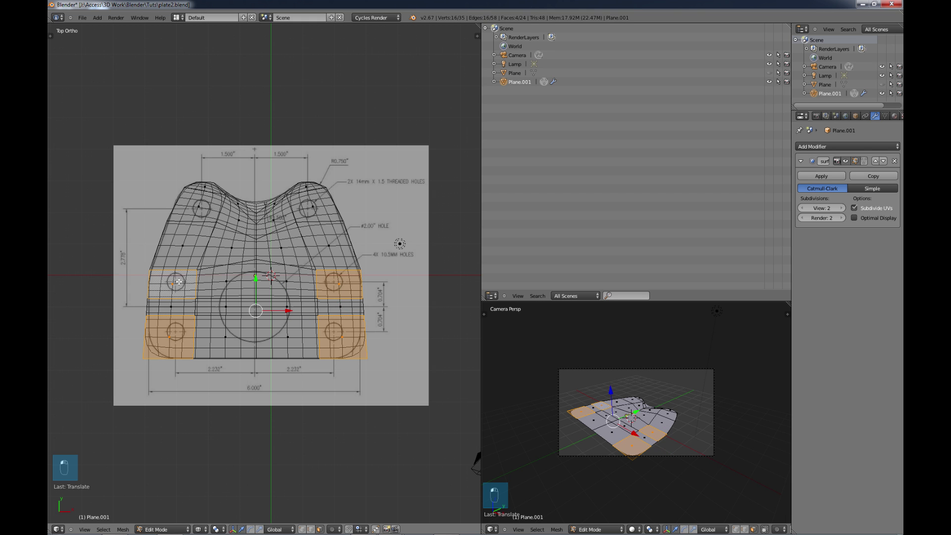
pyautogui.keyDown('shift'); pyautogui.rightClick(197, 218); pyautogui.keyUp('shift')
pyautogui.keyDown('shift'); pyautogui.rightClick(313, 207); pyautogui.keyUp('shift')
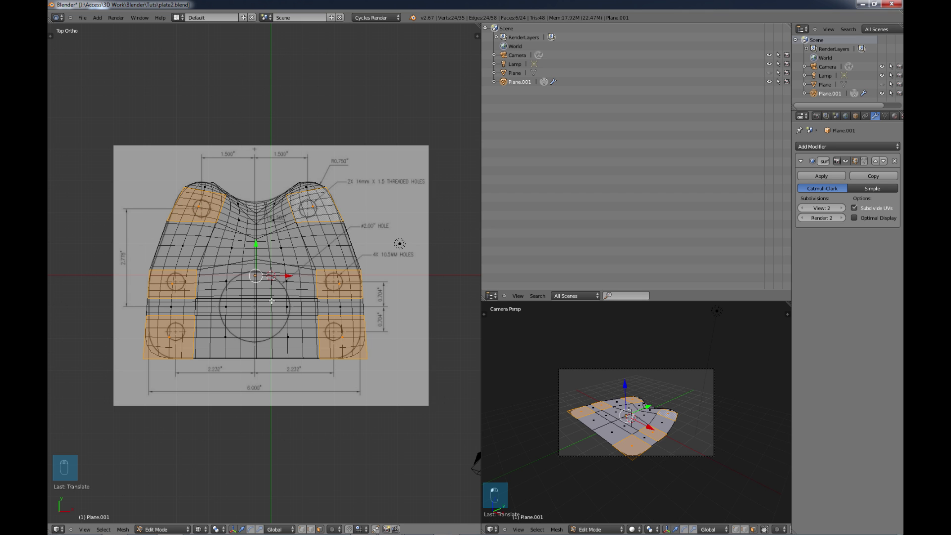
# Step: Extend the face selection over the six faces covering the large hole, and return to vertex selection with nothing selected
pyautogui.keyDown('shift'); pyautogui.rightClick(235, 287); pyautogui.keyUp('shift')
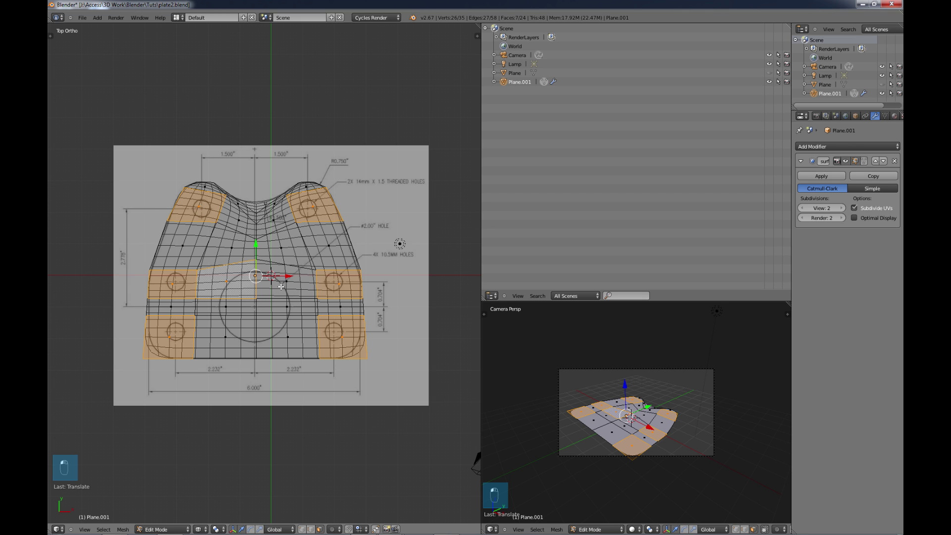
pyautogui.keyDown('shift'); pyautogui.rightClick(279, 290); pyautogui.keyUp('shift')
pyautogui.keyDown('shift'); pyautogui.rightClick(288, 330); pyautogui.keyUp('shift')
pyautogui.keyDown('shift'); pyautogui.rightClick(235, 337); pyautogui.keyUp('shift')
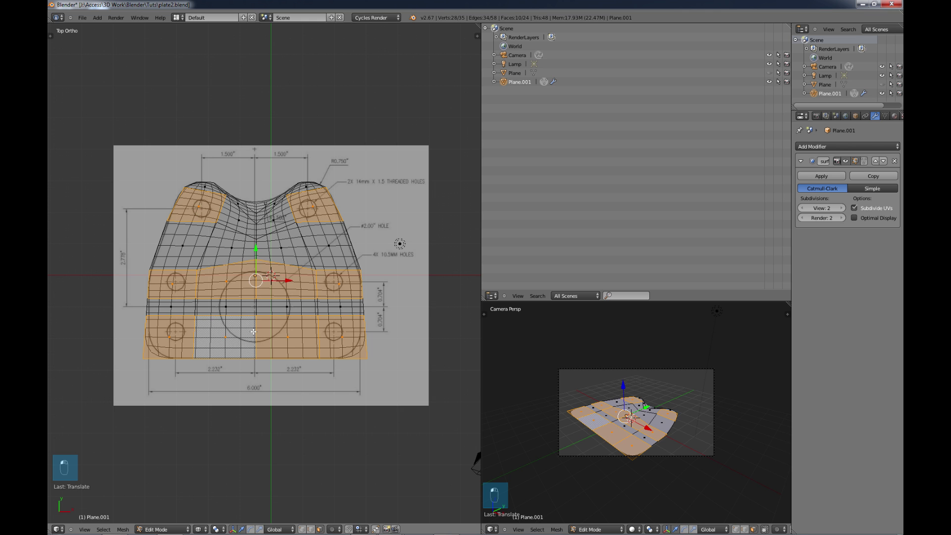
pyautogui.keyDown('shift'); pyautogui.rightClick(235, 308); pyautogui.keyUp('shift')
pyautogui.keyDown('shift'); pyautogui.rightClick(277, 306); pyautogui.keyUp('shift')
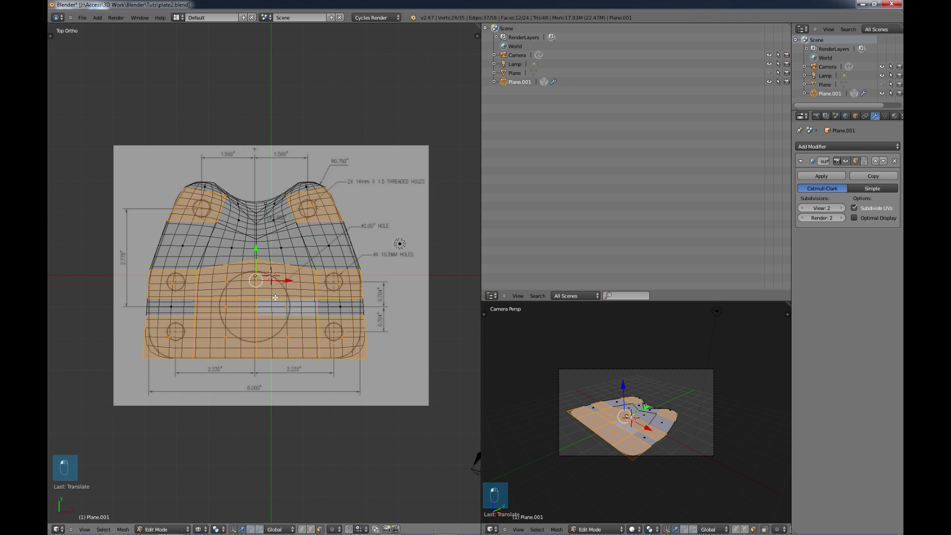
pyautogui.press('a')
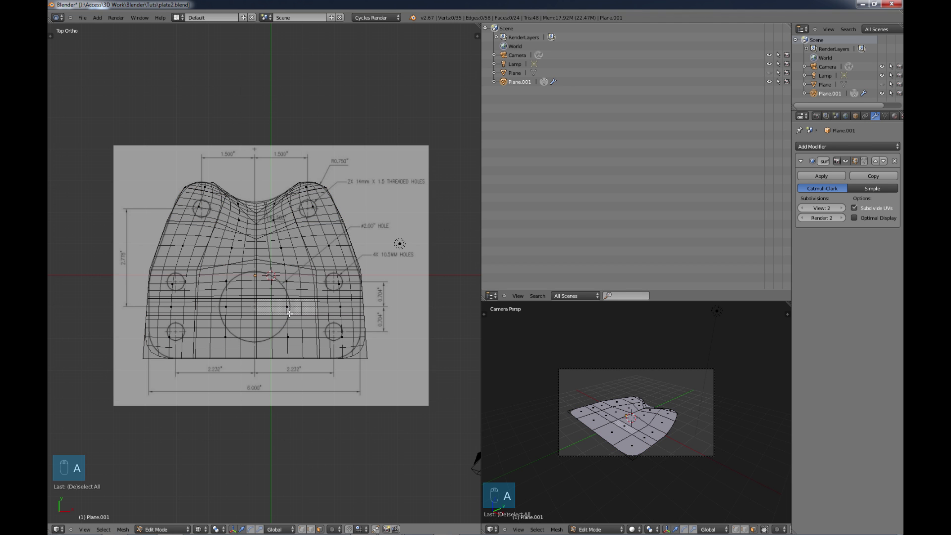
pyautogui.scroll(-1, 289, 313)
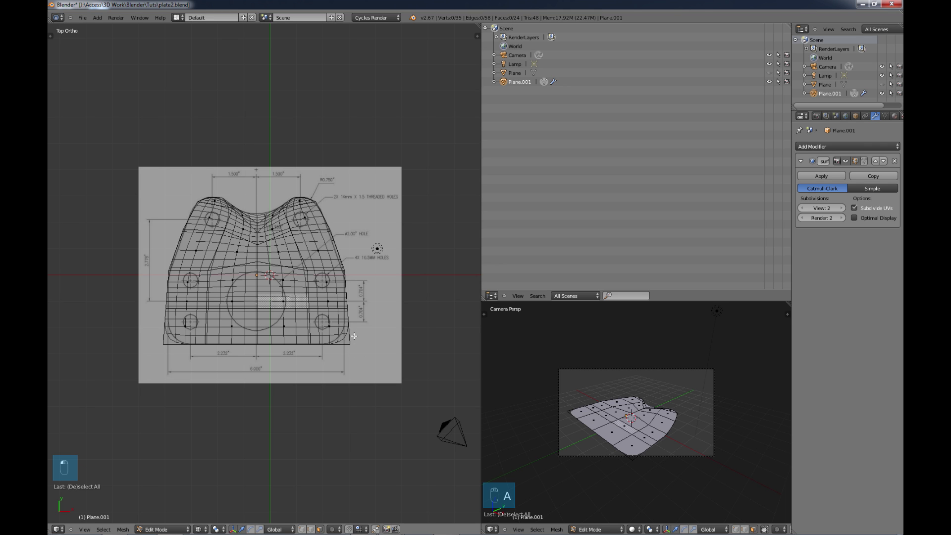
pyautogui.click(302, 530)
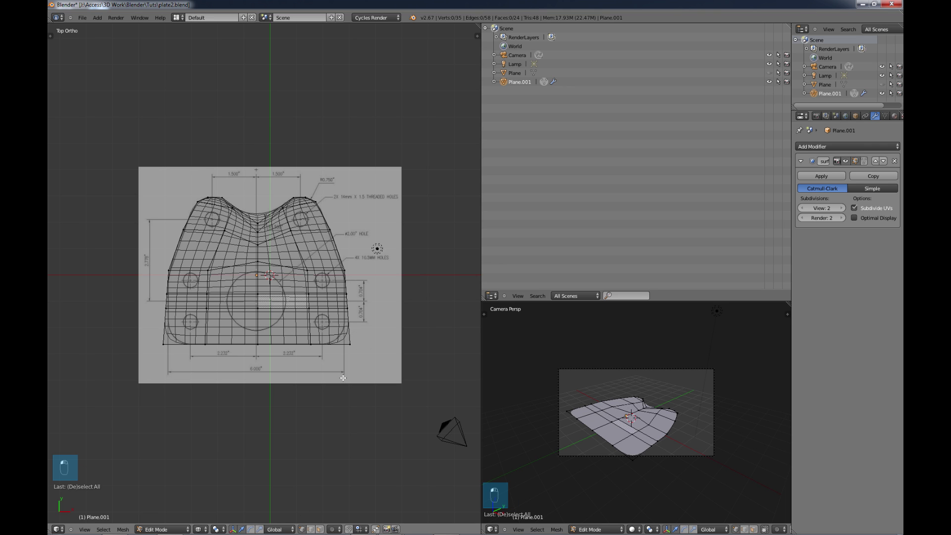
# Step: Scale the two bottom corner vertices inward along X to fit the plate's rounded lower corners
pyautogui.rightClick(350, 343)
pyautogui.keyDown('shift'); pyautogui.rightClick(165, 344); pyautogui.keyUp('shift')
pyautogui.press('s')
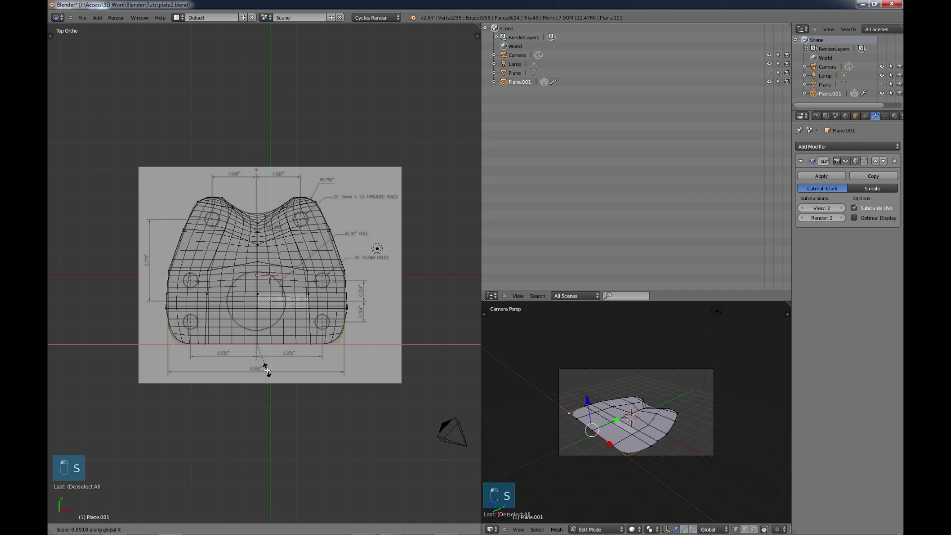
pyautogui.click(251, 351)
# Step: Select the two outer-edge vertices of the loop cut just below the large hole's centre
pyautogui.rightClick(167, 308)
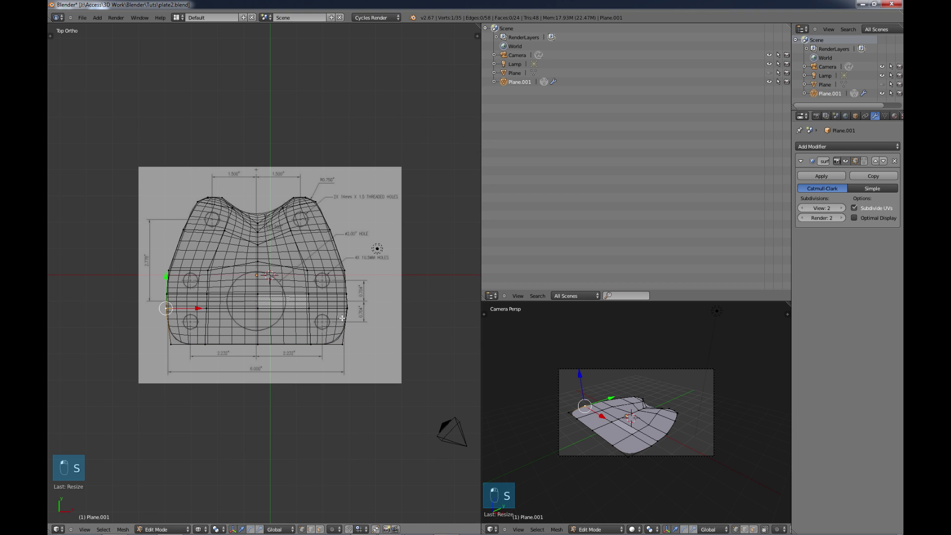
pyautogui.keyDown('shift'); pyautogui.rightClick(348, 308); pyautogui.keyUp('shift')
pyautogui.press('x')
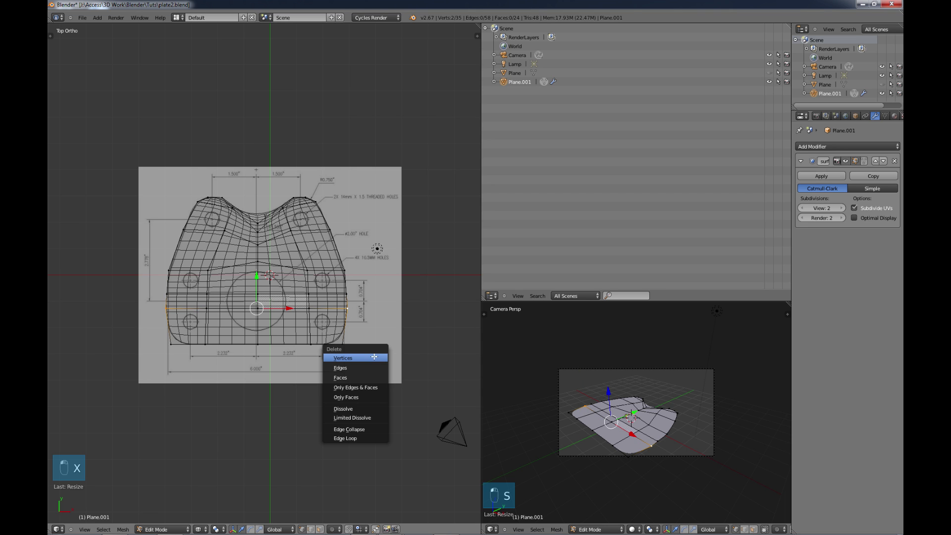
pyautogui.click(374, 357)
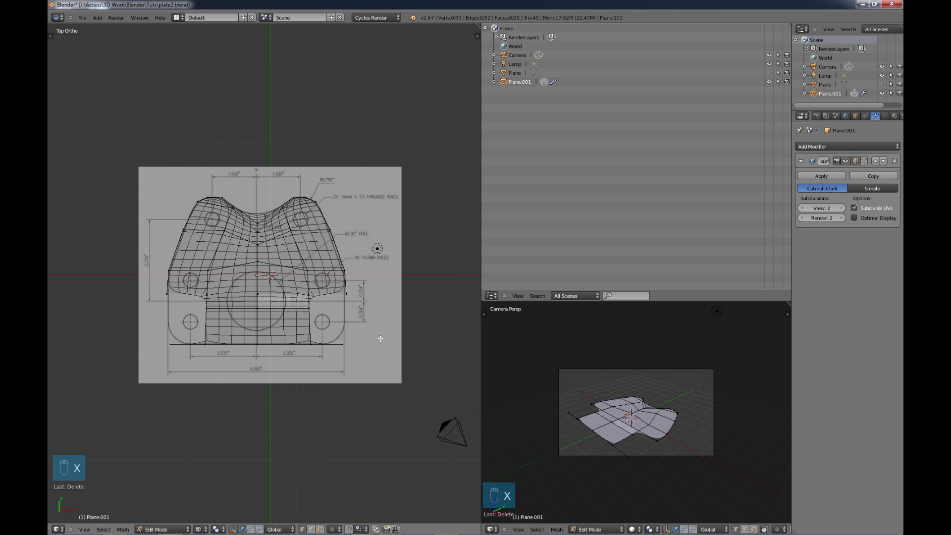
pyautogui.hotkey('ctrl', 'z')
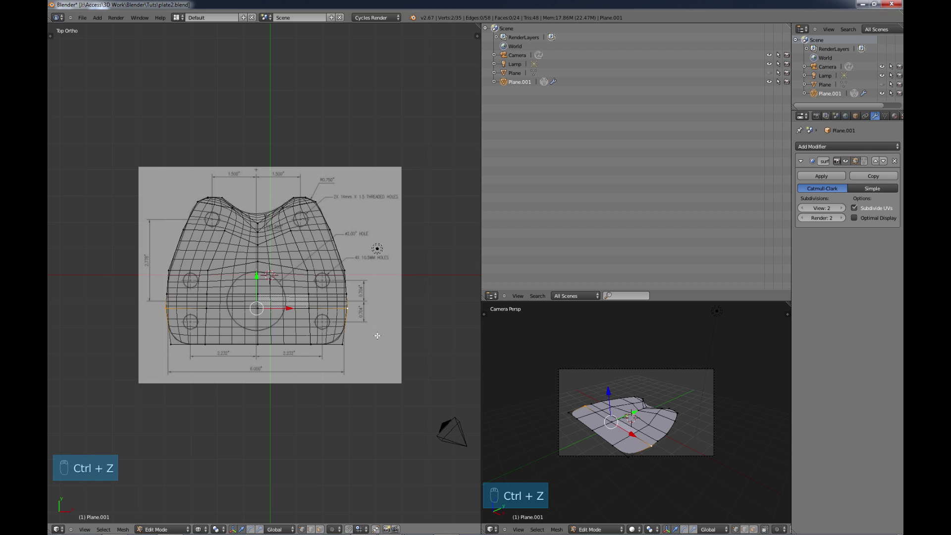
# Step: Scale the two selected side vertices inward along X to about 0.99 and leave Edit Mode
pyautogui.press('s')
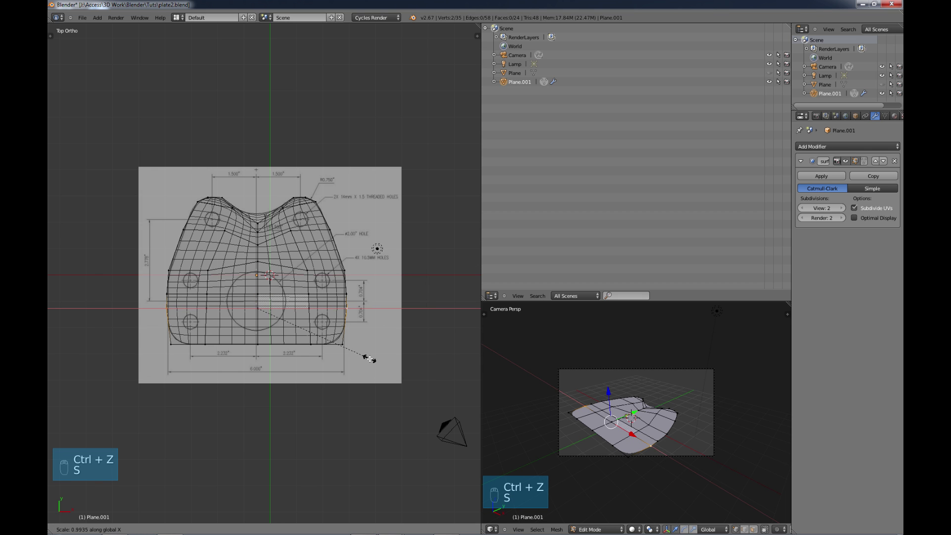
pyautogui.click(368, 355)
pyautogui.press('a')
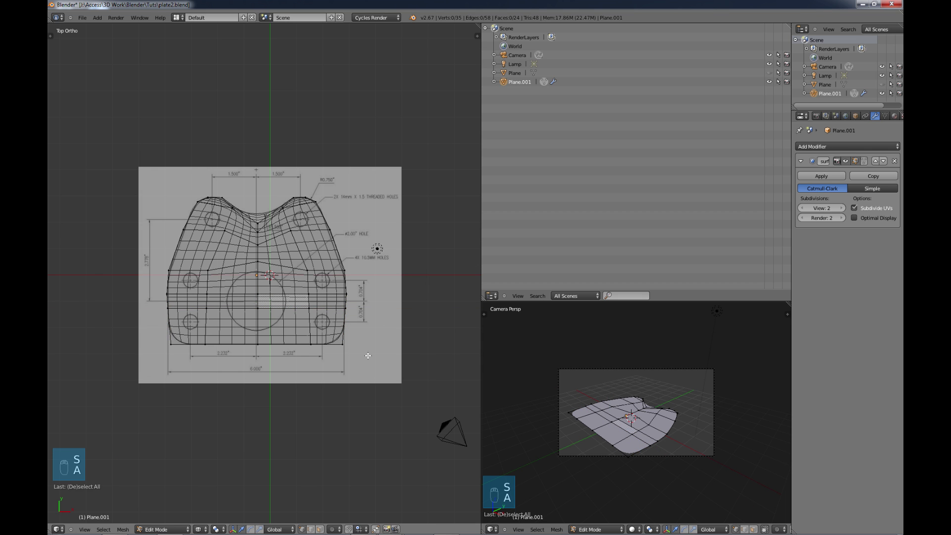
pyautogui.press('Tab')
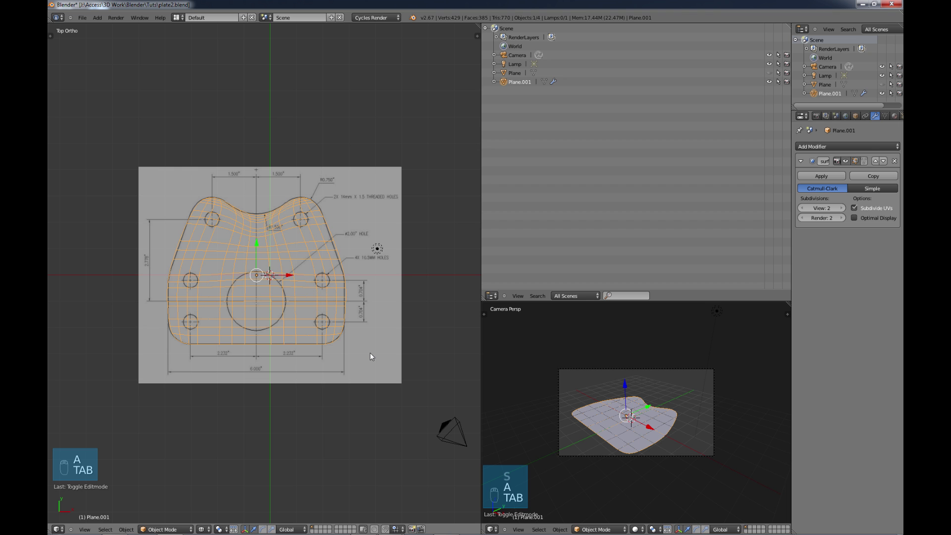
# Step: Check the plate's shape in solid shading from an angle, and return to the wireframe top view over the reference drawing
pyautogui.press('z')
pyautogui.moveTo(343, 395)
pyautogui.mouseDown(button='middle')
pyautogui.moveTo(316, 254)
pyautogui.moveTo(318, 340)
pyautogui.moveTo(338, 375)
pyautogui.mouseUp(button='middle')
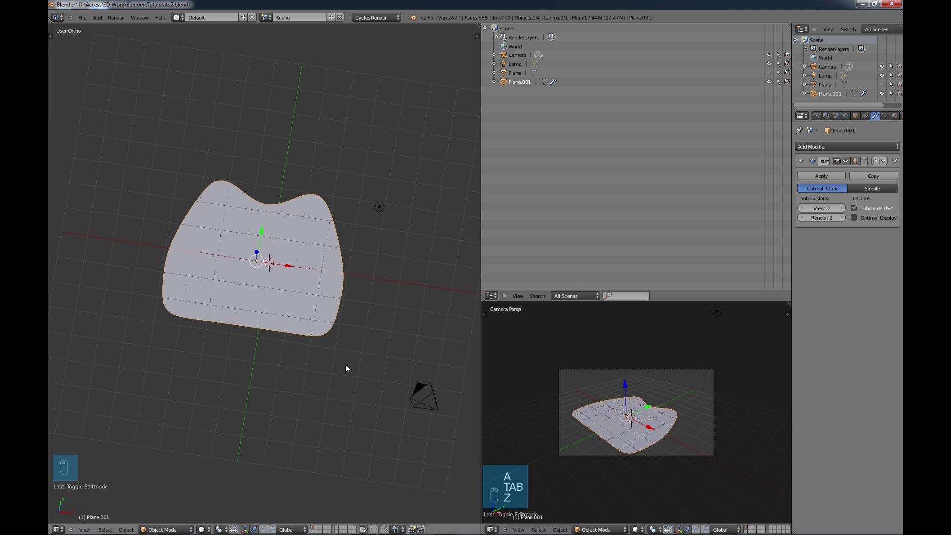
pyautogui.press('KP_7')
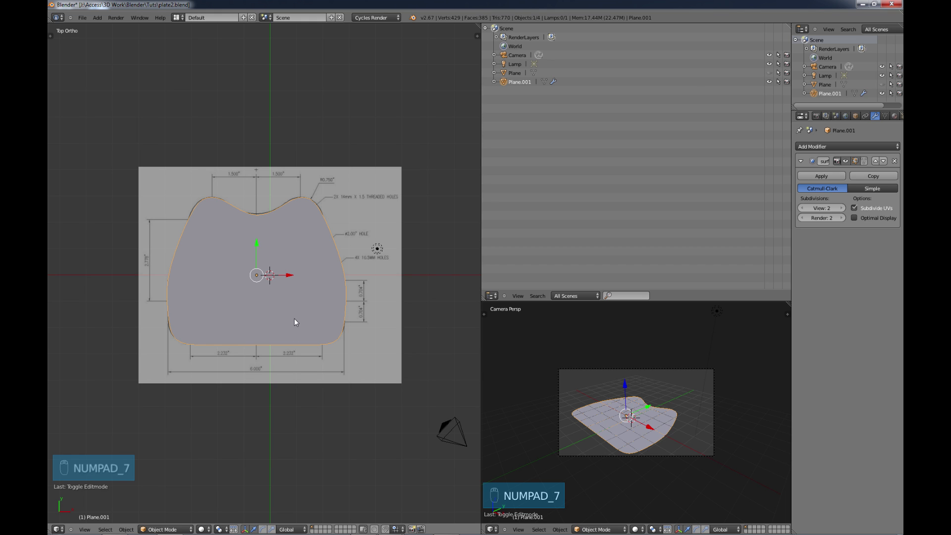
pyautogui.press('z')
pyautogui.scroll(1, 282, 317)
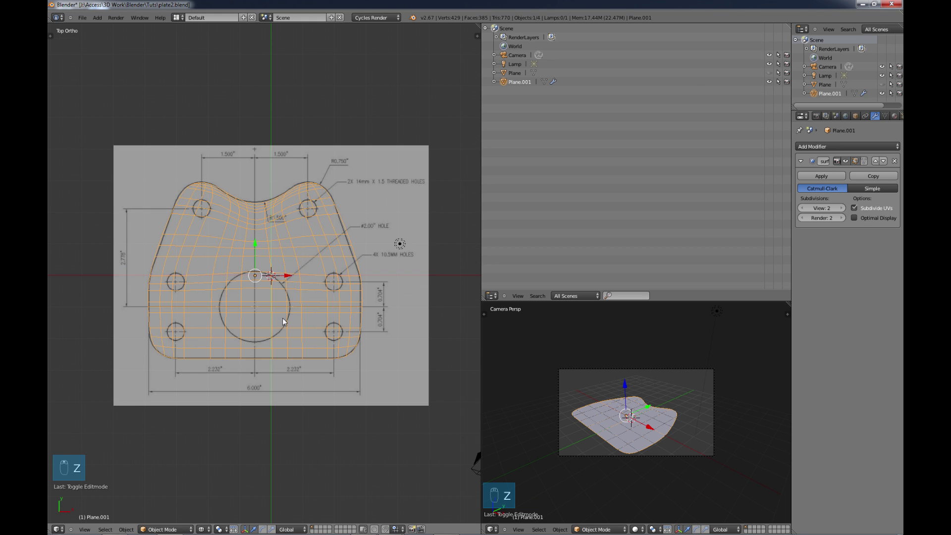
pyautogui.keyDown('shift'); pyautogui.moveTo(270, 322); pyautogui.dragTo(316, 356, button='middle'); pyautogui.keyUp('shift')
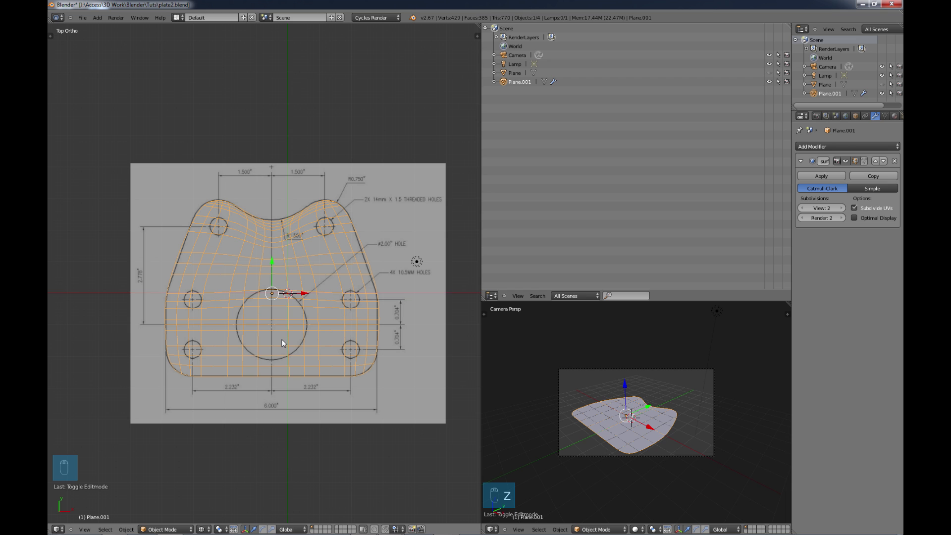
# Step: Add a cylinder mesh with 6 vertices as the cutter for the holes
pyautogui.hotkey('shift', 'a')
pyautogui.moveTo(283, 341)
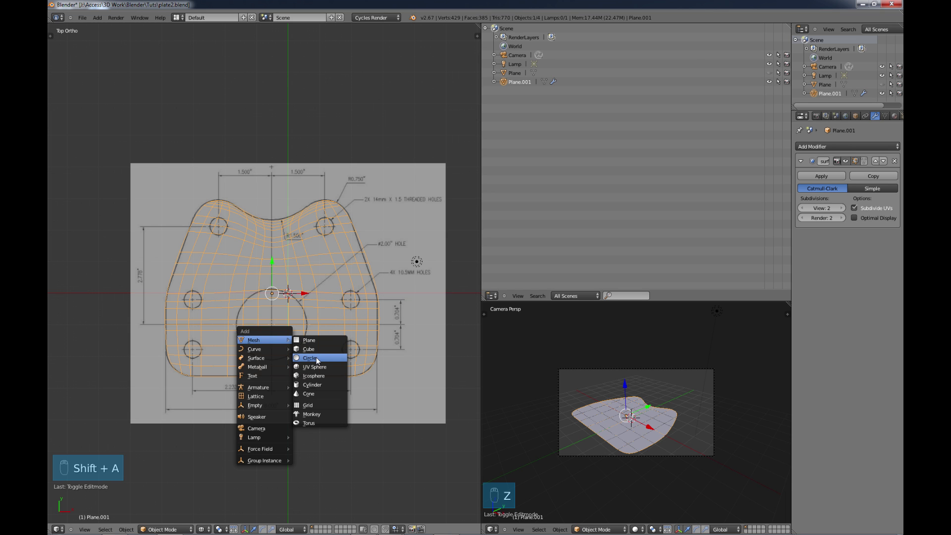
pyautogui.click(313, 384)
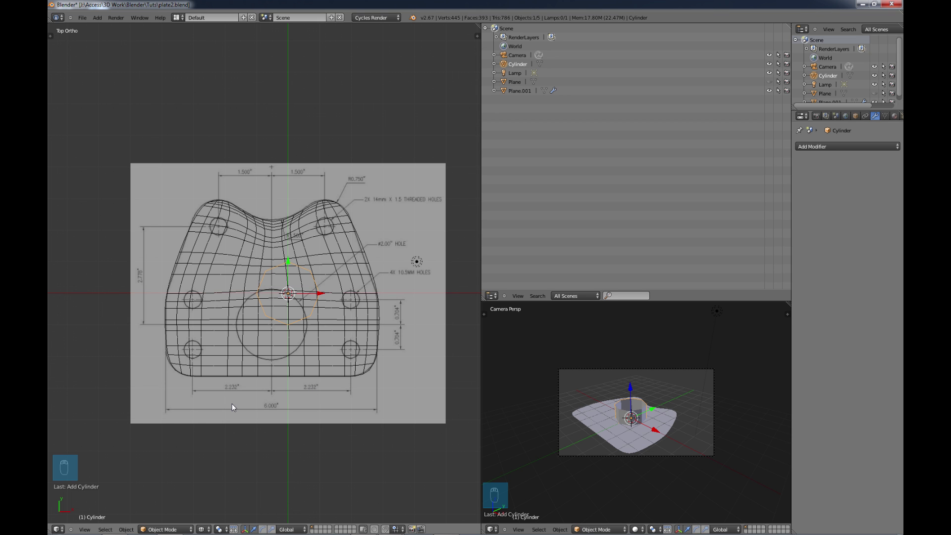
pyautogui.press('t')
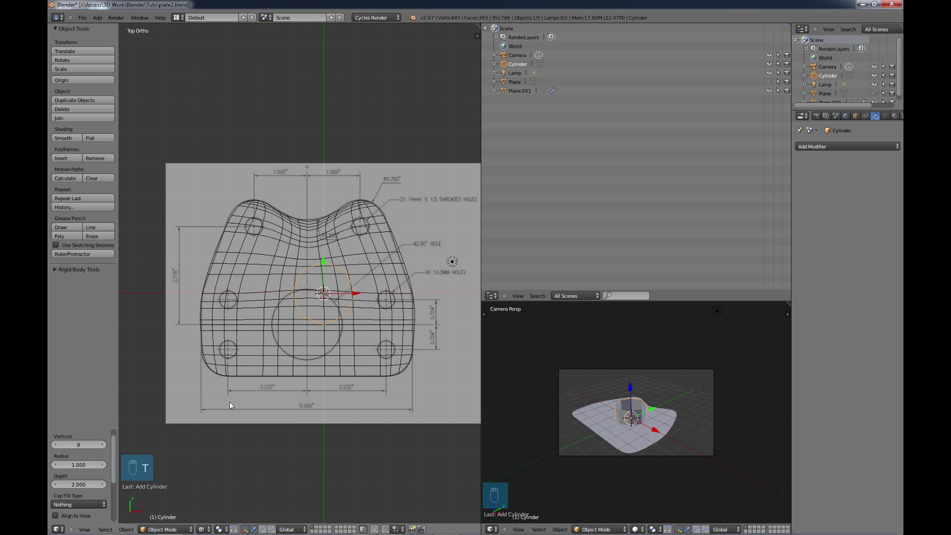
pyautogui.click(79, 445)
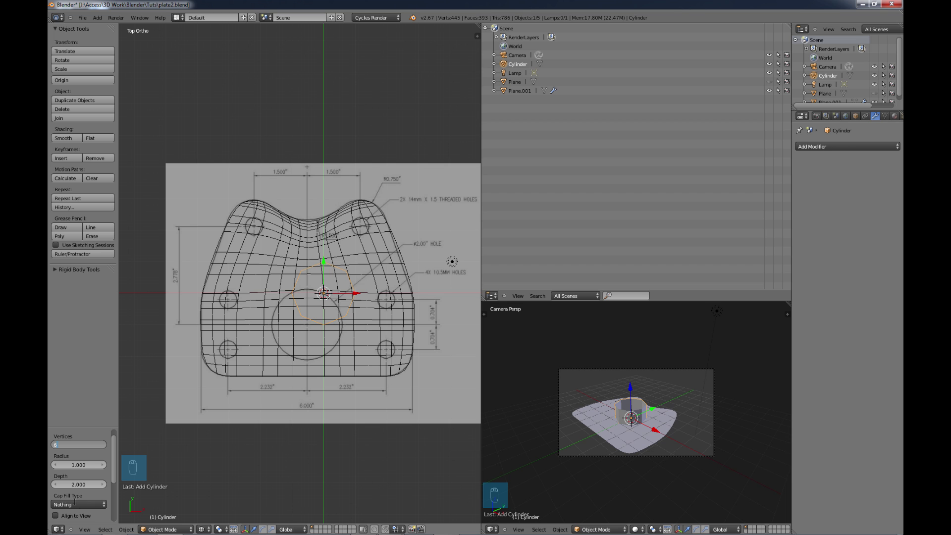
pyautogui.press('Return')
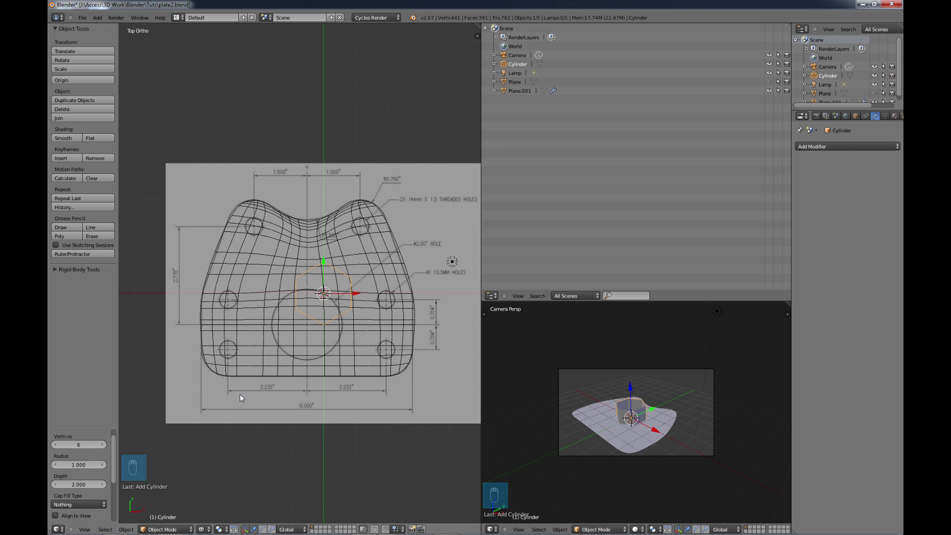
pyautogui.press('t')
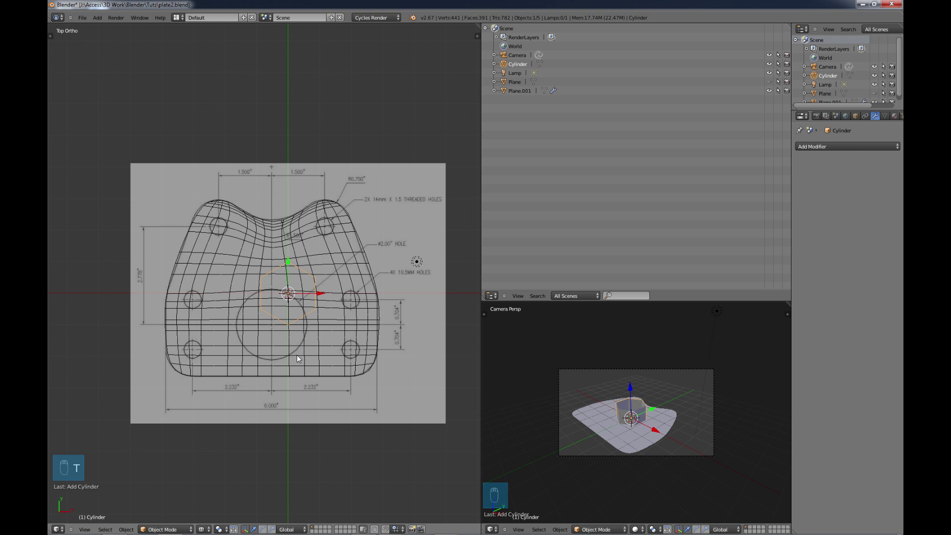
# Step: Move the hexagonal cylinder onto the centre of the 2.00" hole and enlarge it to fit the hole's circle
pyautogui.hotkey('ctrl', 'Up')
pyautogui.keyDown('shift'); pyautogui.moveTo(572, 326); pyautogui.dragTo(434, 270, button='middle'); pyautogui.keyUp('shift')
pyautogui.press('g')
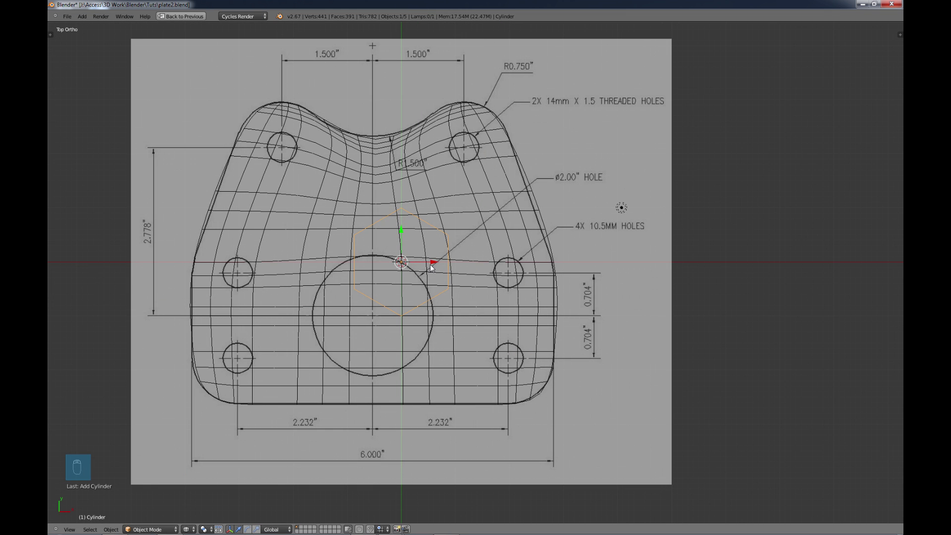
pyautogui.click(402, 317)
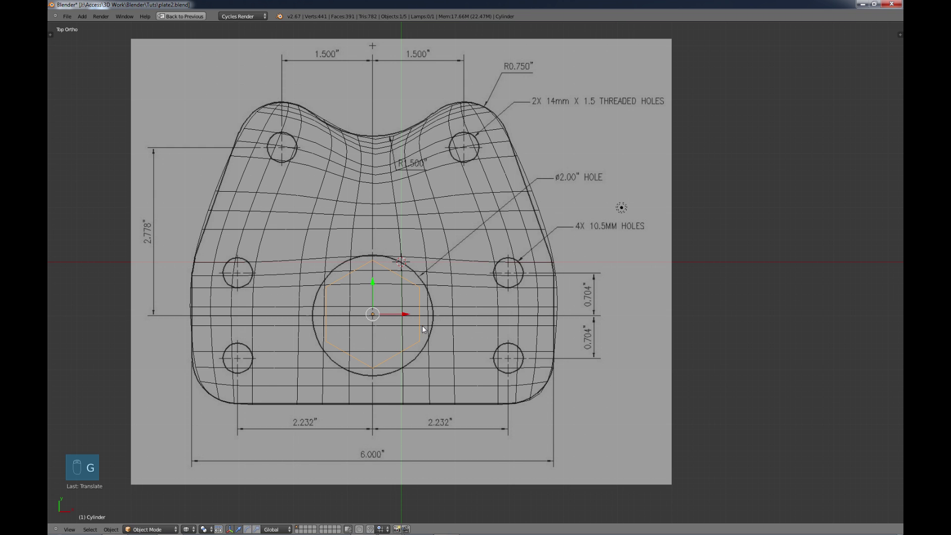
pyautogui.press('s')
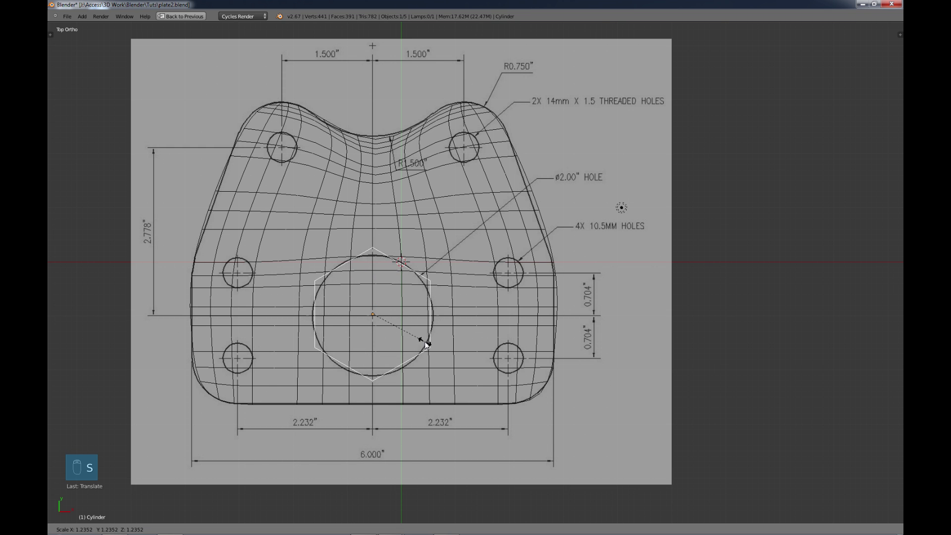
pyautogui.click(439, 344)
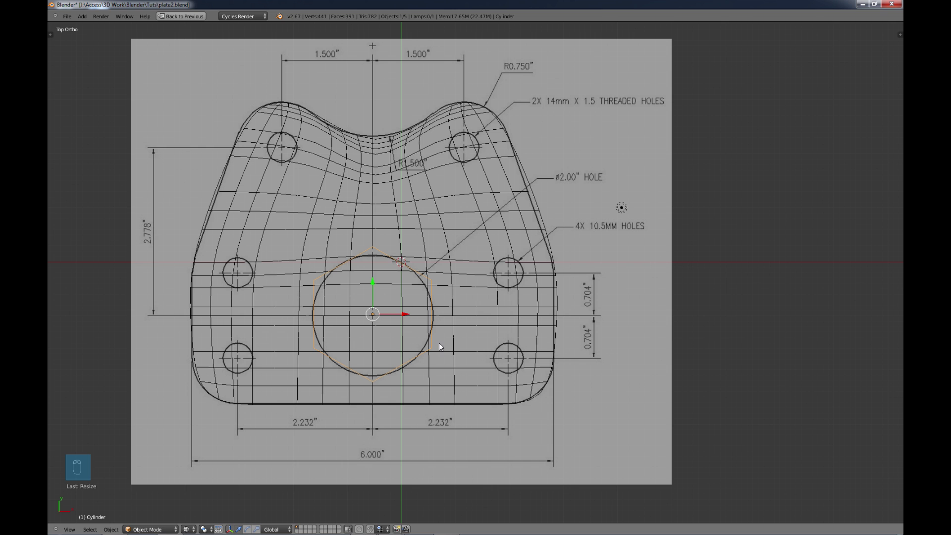
# Step: In Edit Mode, duplicate the hexagonal cylinder, move the copy to the upper-left threaded hole and scale it to about 0.29
pyautogui.press('Tab')
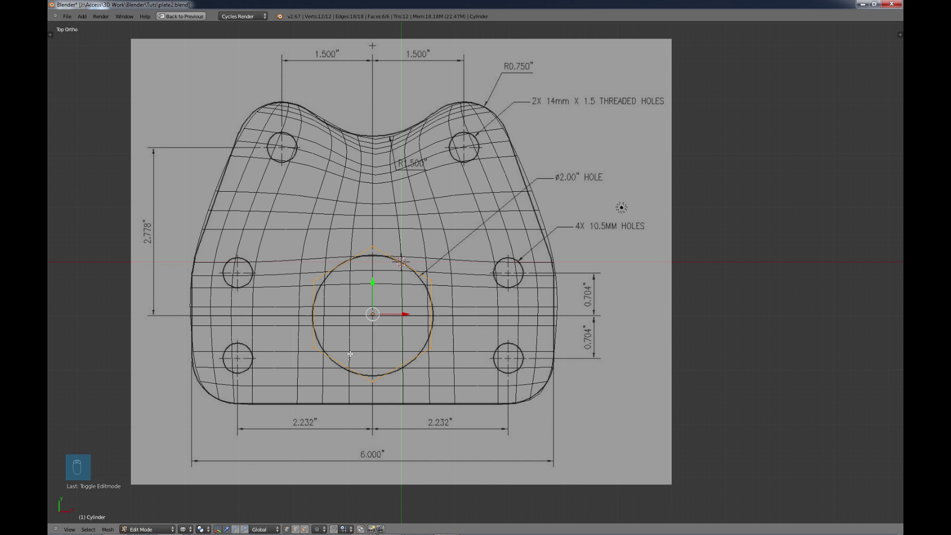
pyautogui.hotkey('shift', 'd')
pyautogui.rightClick(416, 389)
pyautogui.press('g')
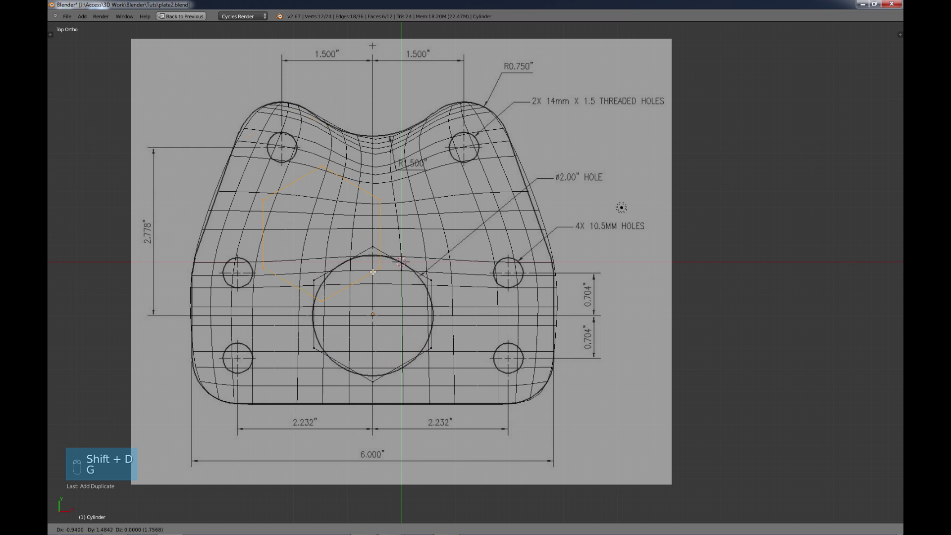
pyautogui.click(356, 230)
pyautogui.press('s')
pyautogui.click(318, 177)
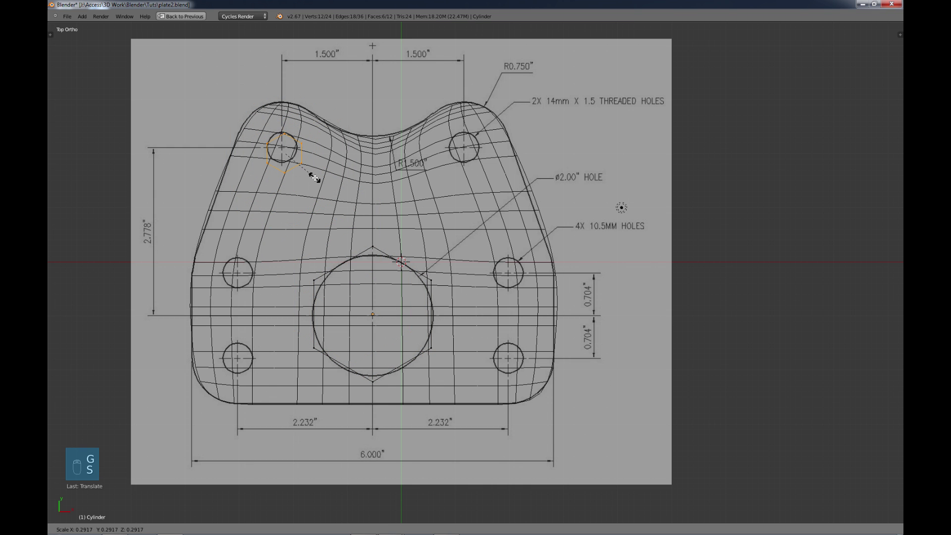
# Step: Centre the small cylinder on the upper-left threaded hole and scale it to about 0.90 to match the circle
pyautogui.press('g')
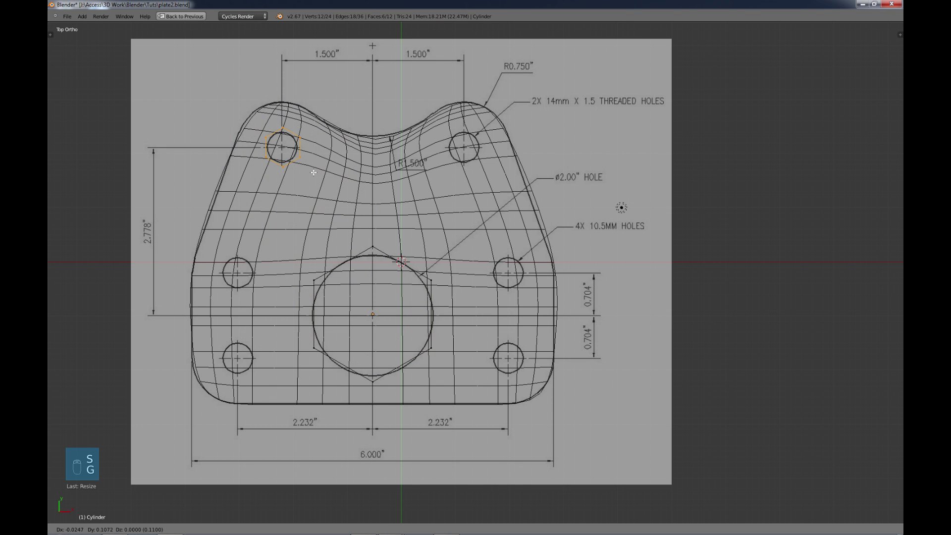
pyautogui.click(313, 172)
pyautogui.press('s')
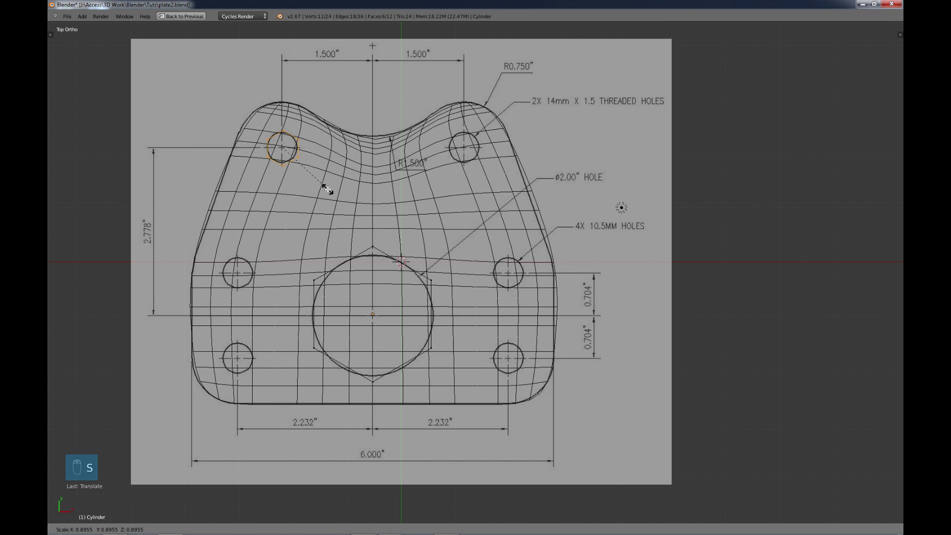
pyautogui.click(328, 190)
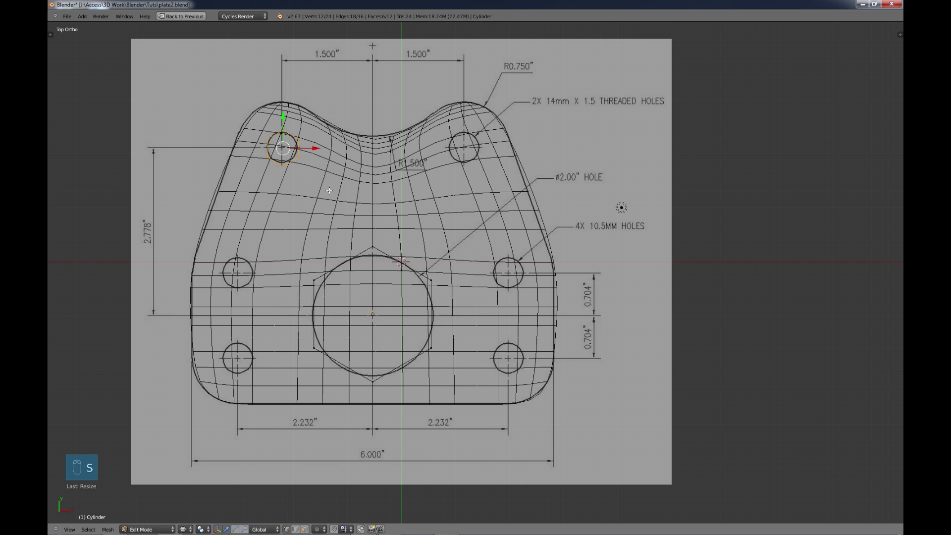
# Step: Duplicate the small cylinder onto the upper of the two left 10.5 mm holes, and duplicate that copy straight down onto the lower one
pyautogui.hotkey('shift', 'd')
pyautogui.press('g')
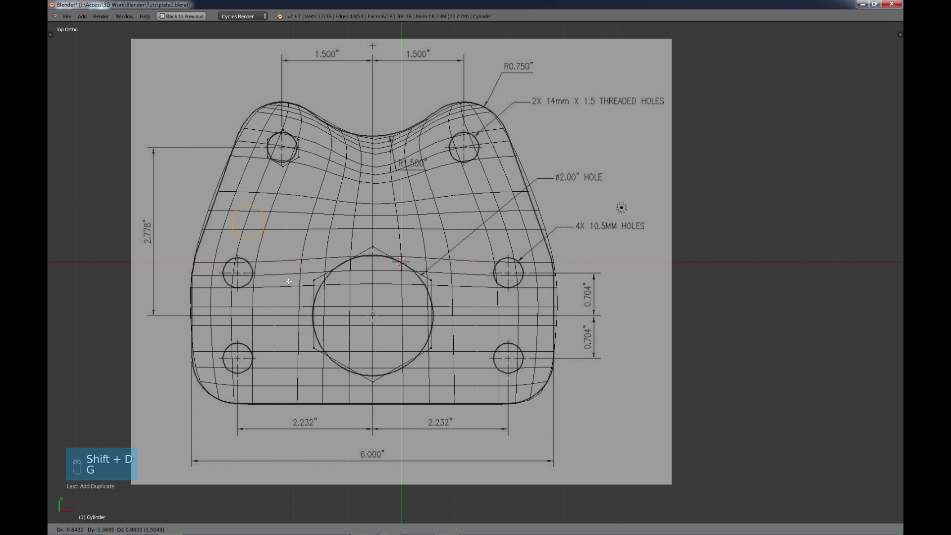
pyautogui.click(284, 310)
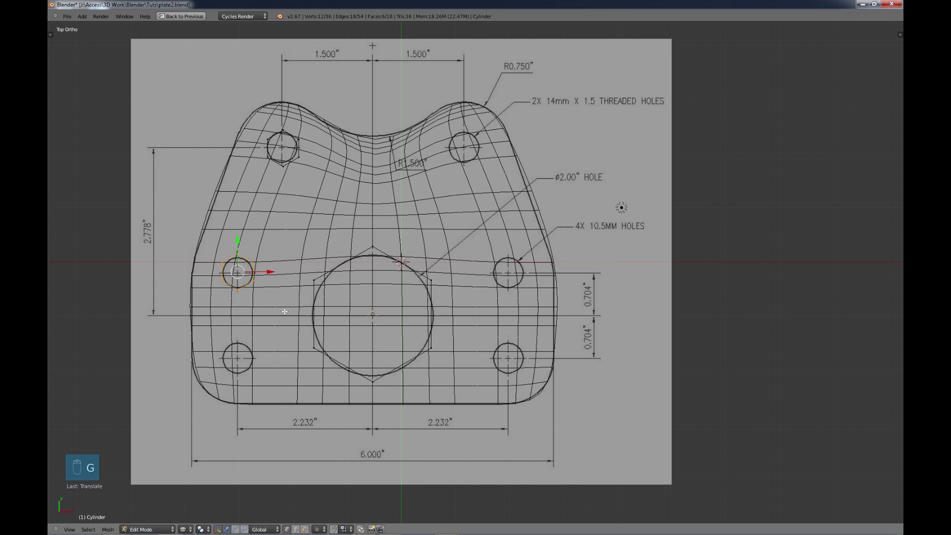
pyautogui.hotkey('shift', 'd')
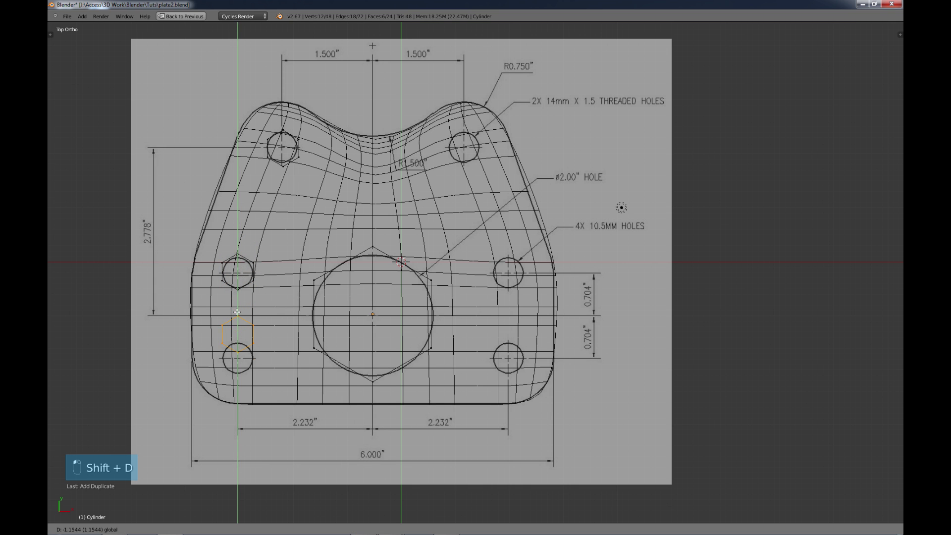
pyautogui.click(236, 326)
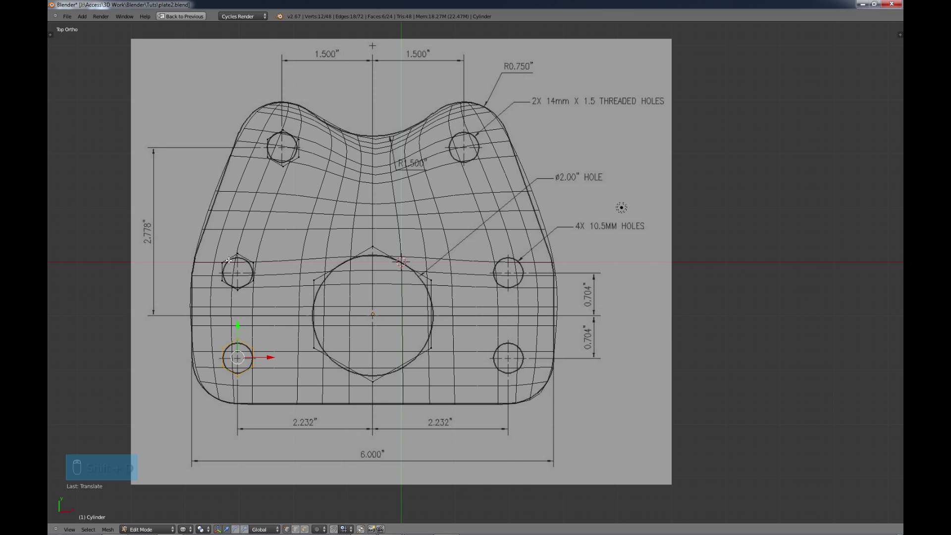
# Step: Select both small cylinders on the left 10.5 mm holes and duplicate them across onto the two right 10.5 mm holes
pyautogui.press('b')
pyautogui.moveTo(218, 250); pyautogui.dragTo(260, 287)
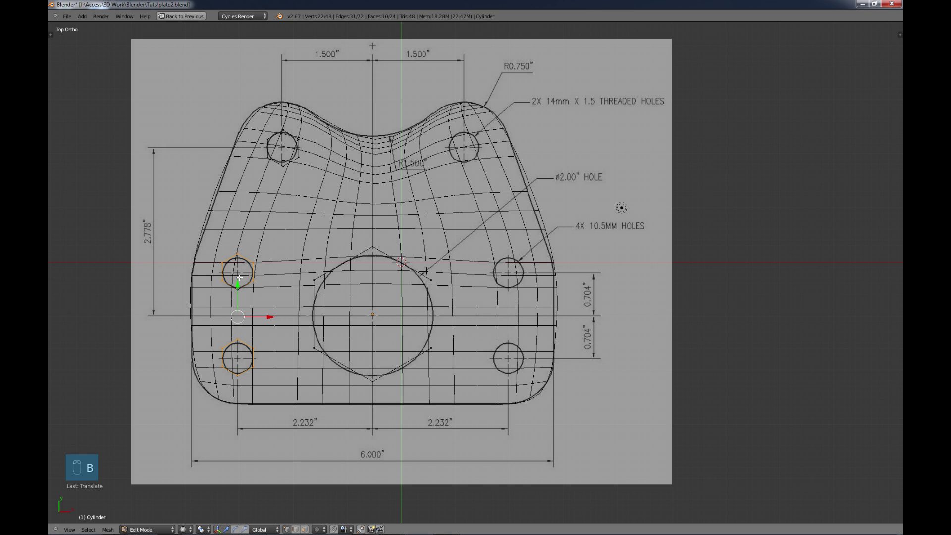
pyautogui.press('b')
pyautogui.moveTo(225, 248); pyautogui.dragTo(539, 334)
pyautogui.hotkey('shift', 'd')
pyautogui.click(539, 334)
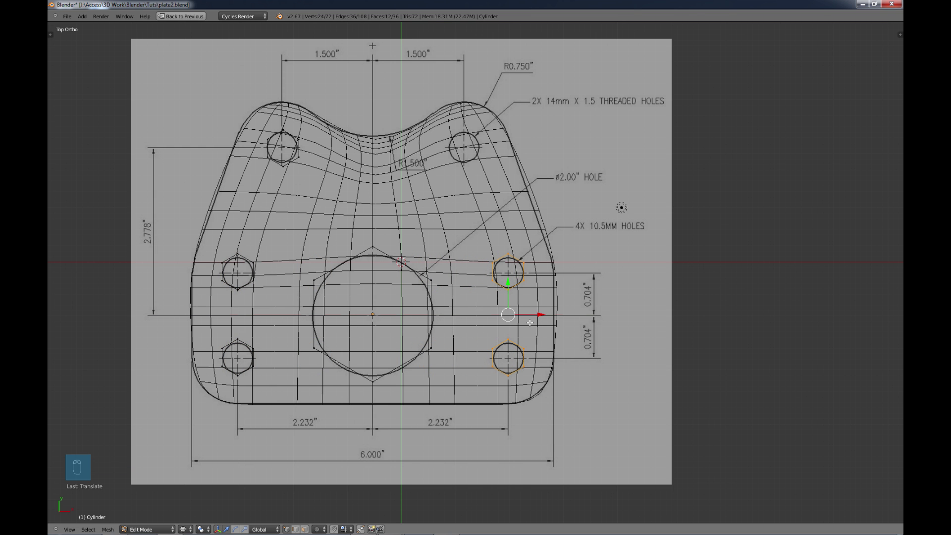
# Step: Duplicate the upper-left threaded hole's cylinder along X onto the upper-right threaded hole, and leave Edit Mode with nothing selected in the mesh
pyautogui.rightClick(281, 151)
pyautogui.press('b')
pyautogui.moveTo(263, 127); pyautogui.dragTo(316, 178)
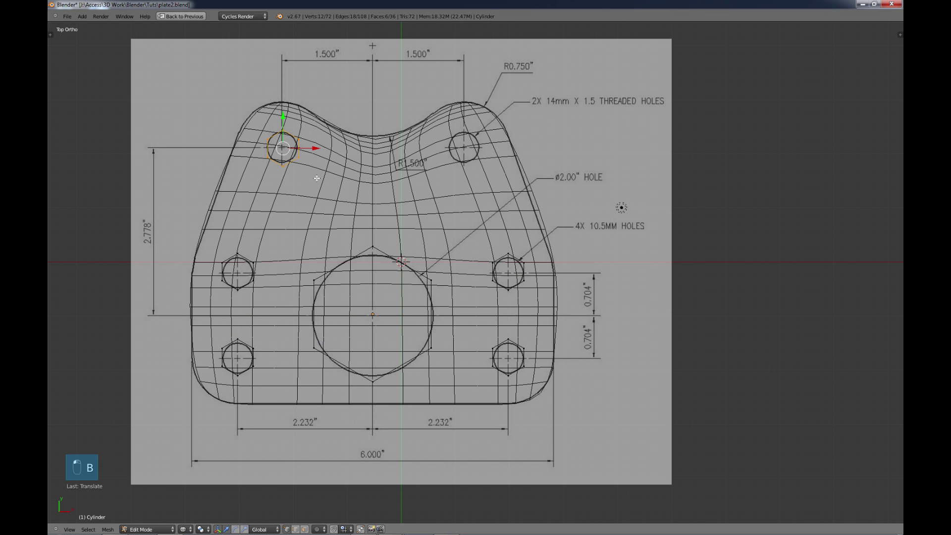
pyautogui.hotkey('shift', 'd')
pyautogui.middleClick(321, 145)
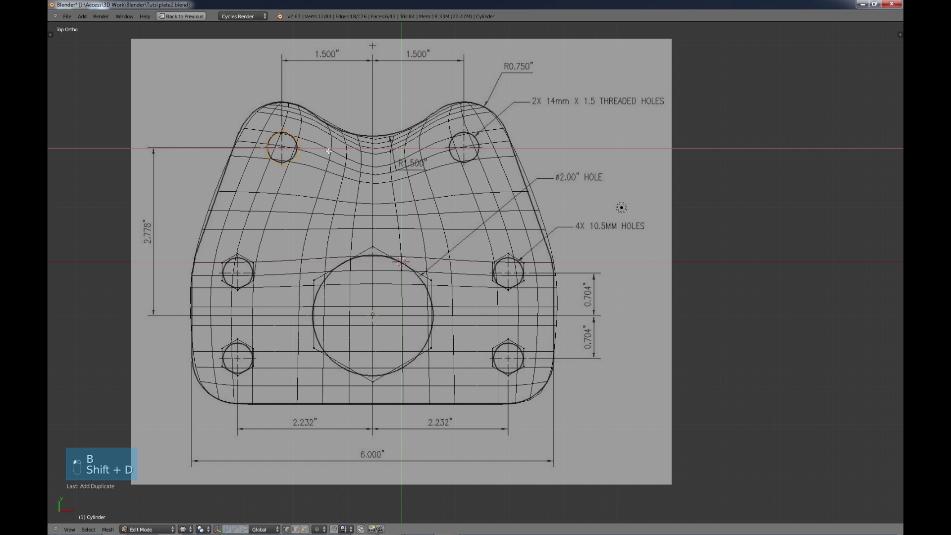
pyautogui.click(495, 158)
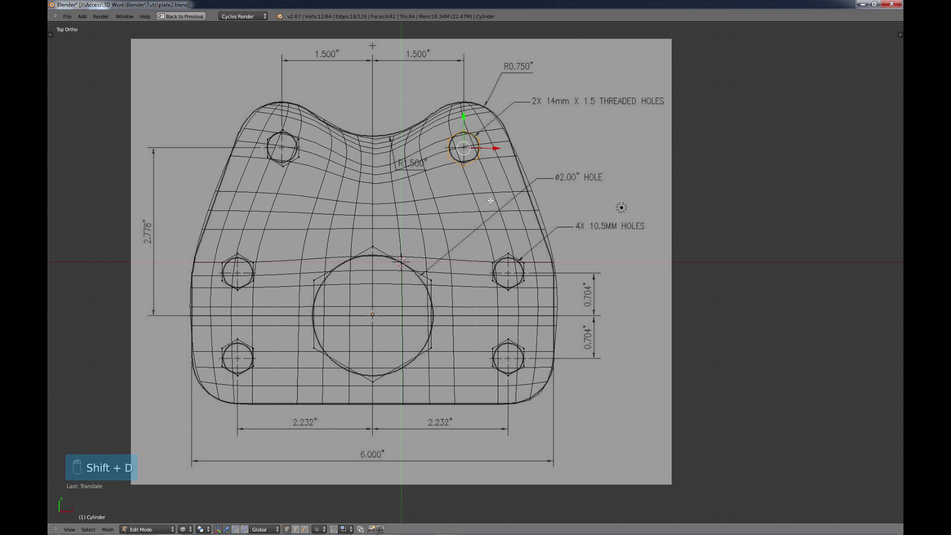
pyautogui.press('a')
pyautogui.press('Tab')
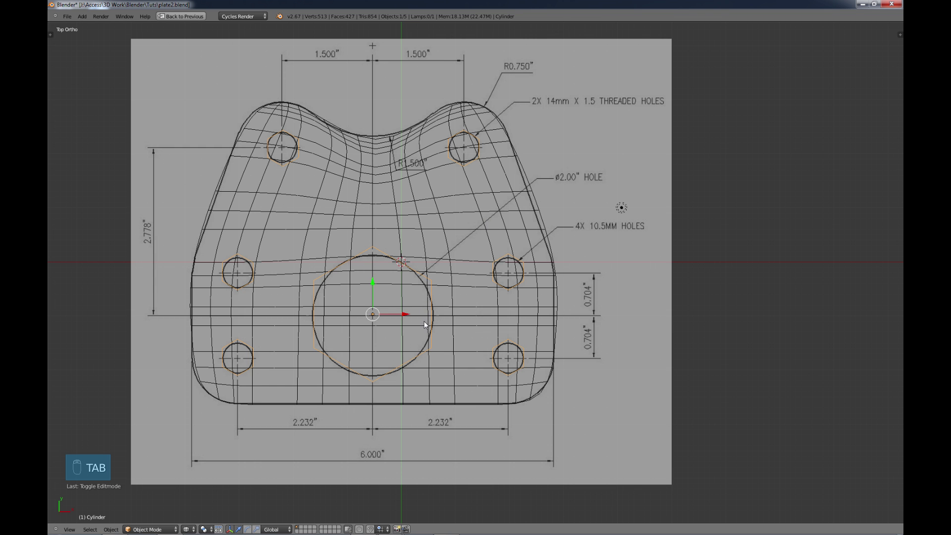
# Step: Show the plate and hole cylinders in solid shading from an angle, and restore the multi-area layout
pyautogui.moveTo(424, 321)
pyautogui.mouseDown(button='middle')
pyautogui.moveTo(386, 271)
pyautogui.moveTo(333, 272)
pyautogui.moveTo(374, 334)
pyautogui.mouseUp(button='middle')
pyautogui.press('z')
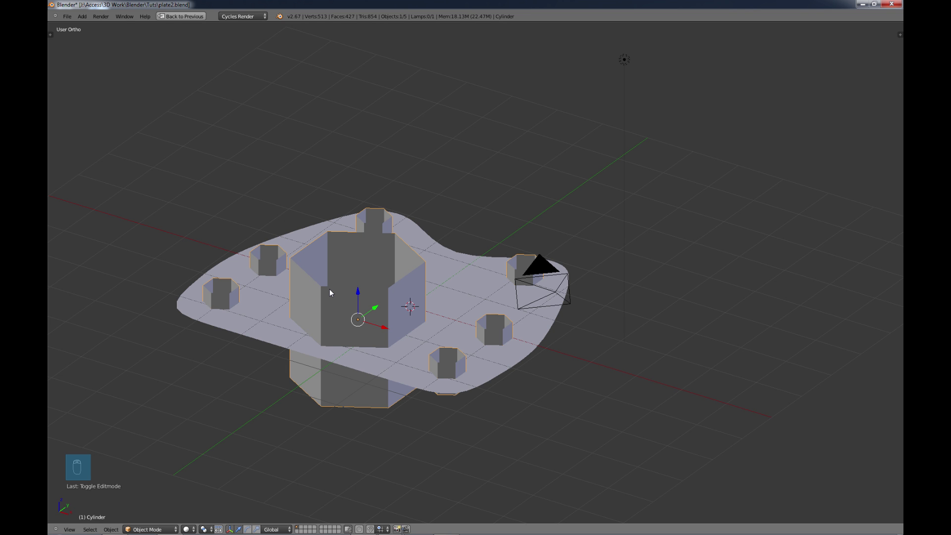
pyautogui.hotkey('ctrl', 'Up')
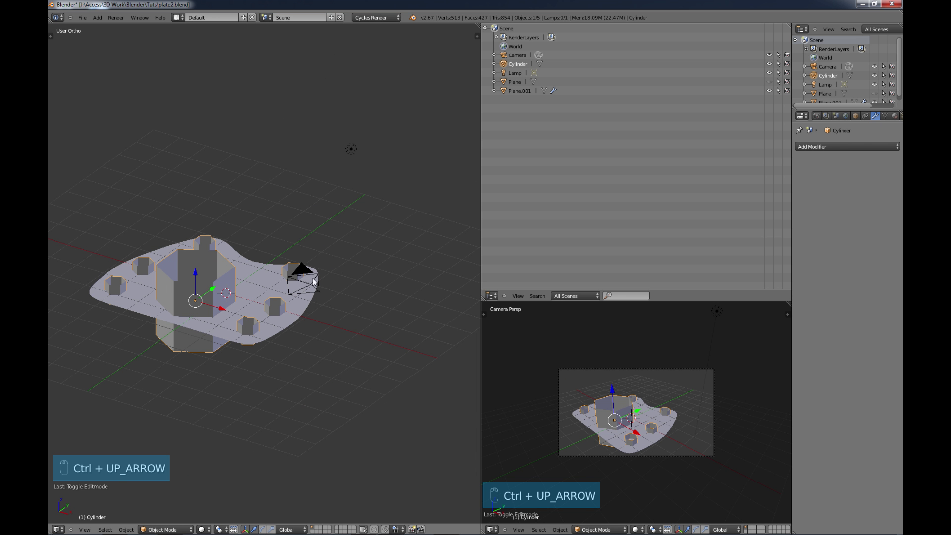
pyautogui.click(495, 295)
pyautogui.click(498, 288)
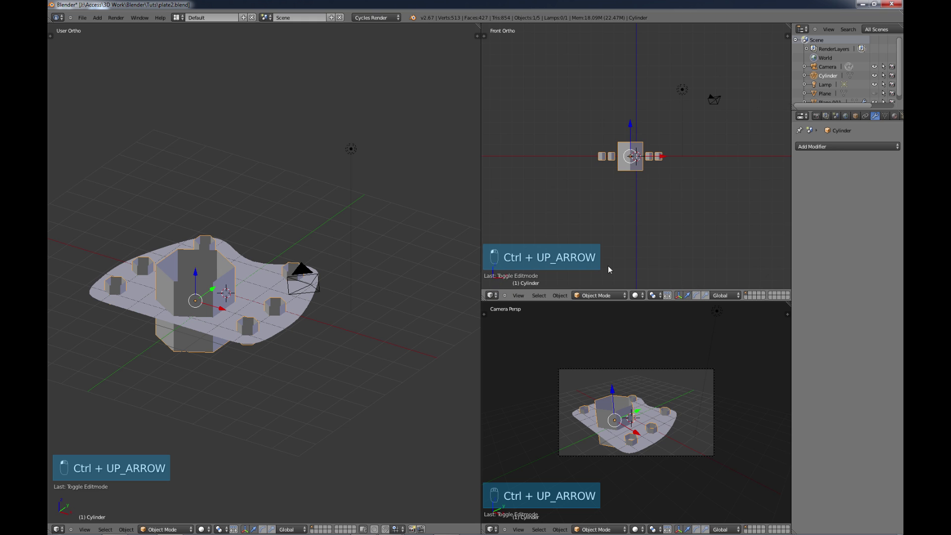
pyautogui.click(492, 296)
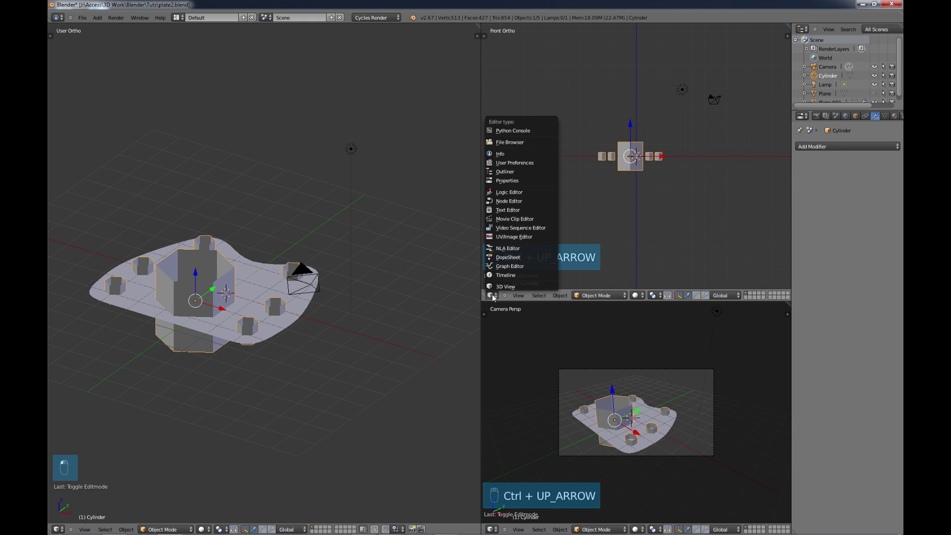
pyautogui.click(506, 173)
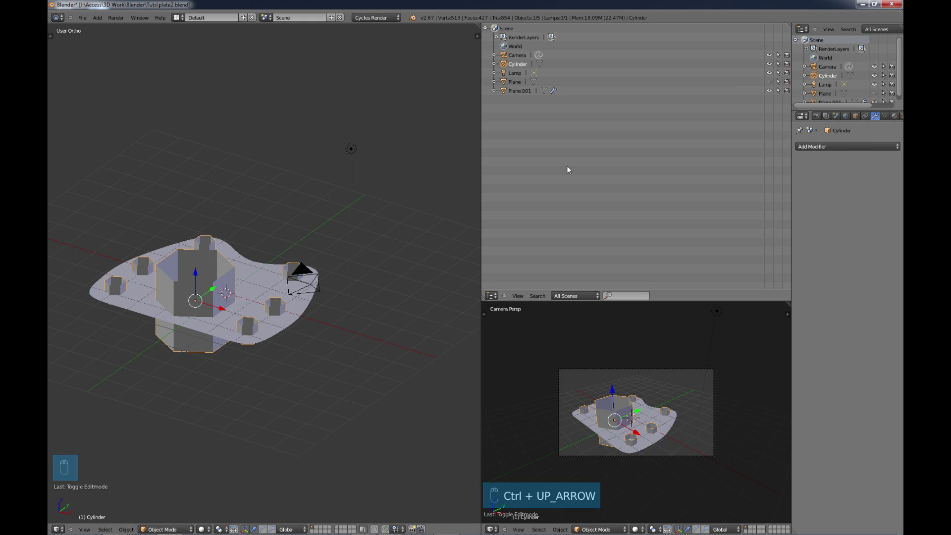
# Step: Rename the curved plate object Plane.001 as Plate
pyautogui.rightClick(251, 289)
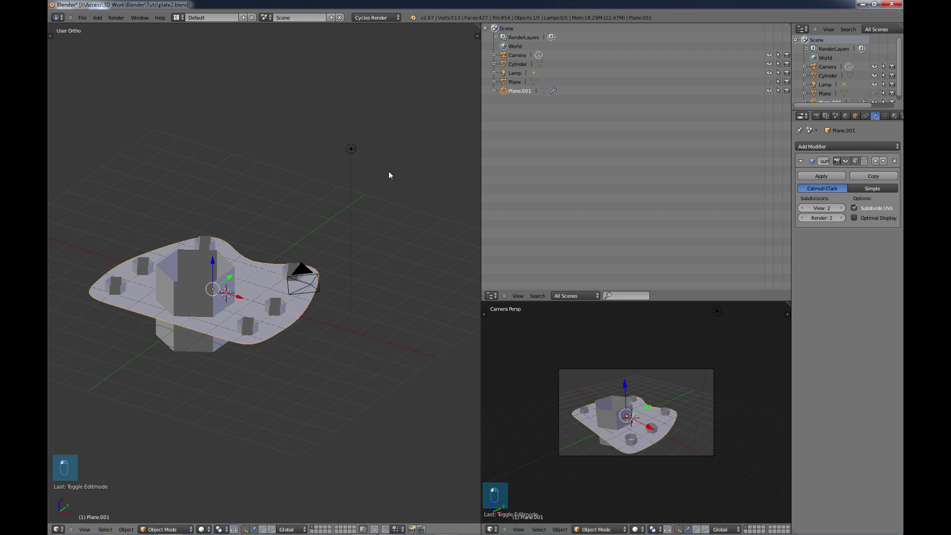
pyautogui.doubleClick(513, 91)
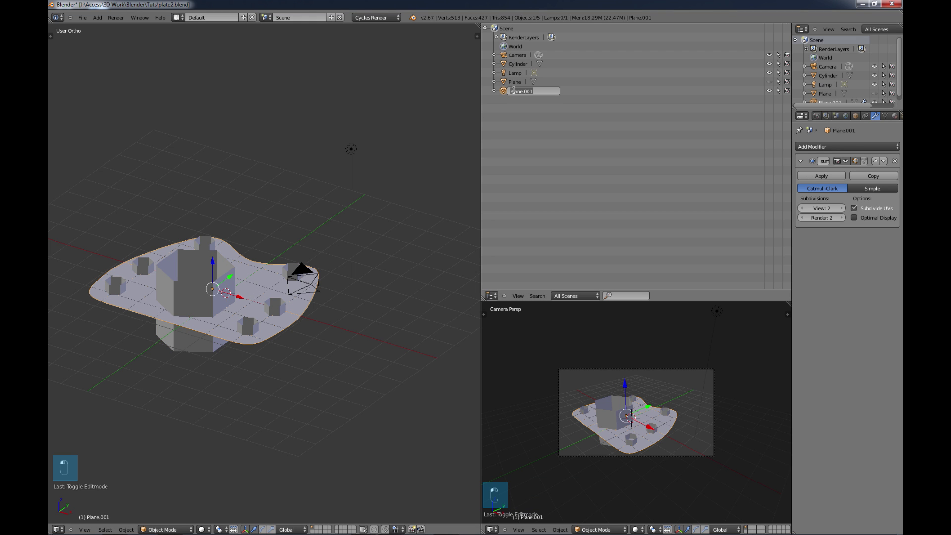
pyautogui.write('Plate')
pyautogui.press('Return')
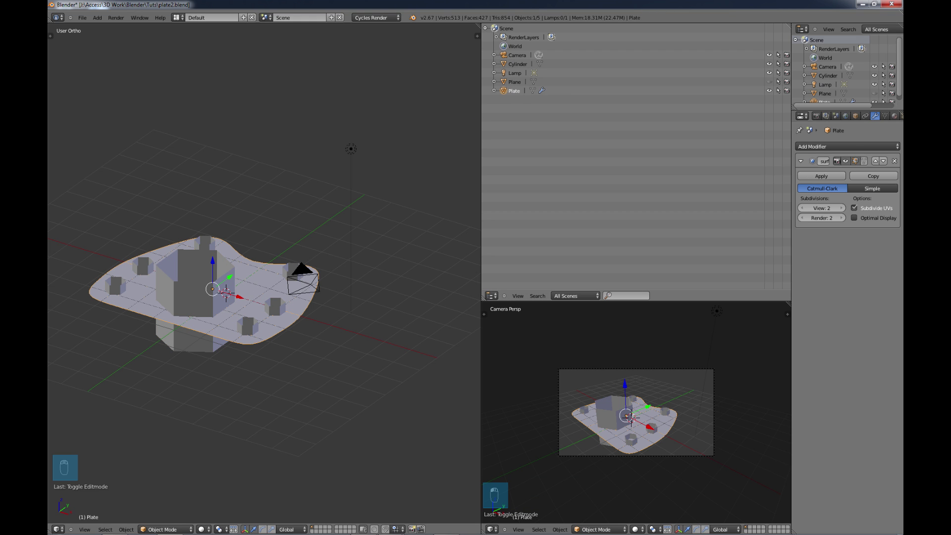
# Step: Rename the object holding the hexagonal hole cylinders as Holes
pyautogui.rightClick(190, 299)
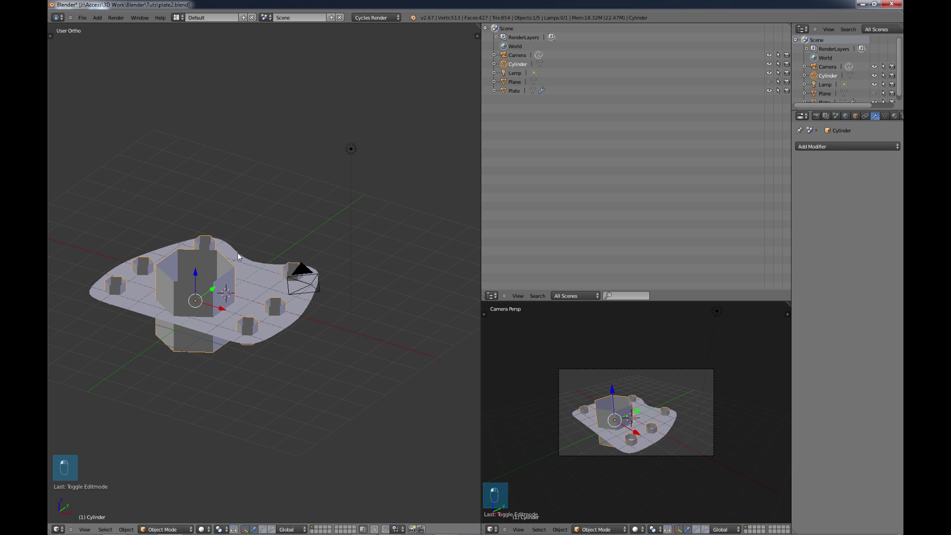
pyautogui.doubleClick(516, 65)
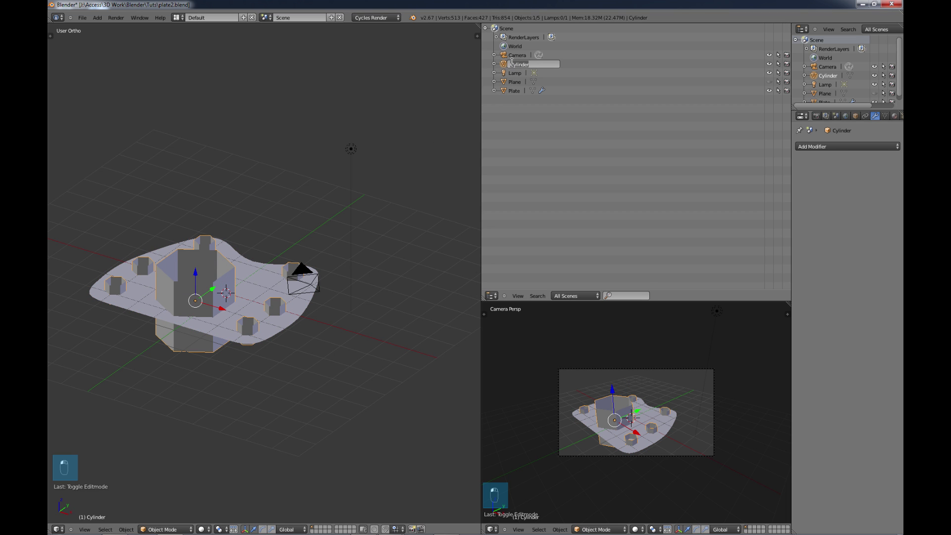
pyautogui.write('Holes')
pyautogui.press('Return')
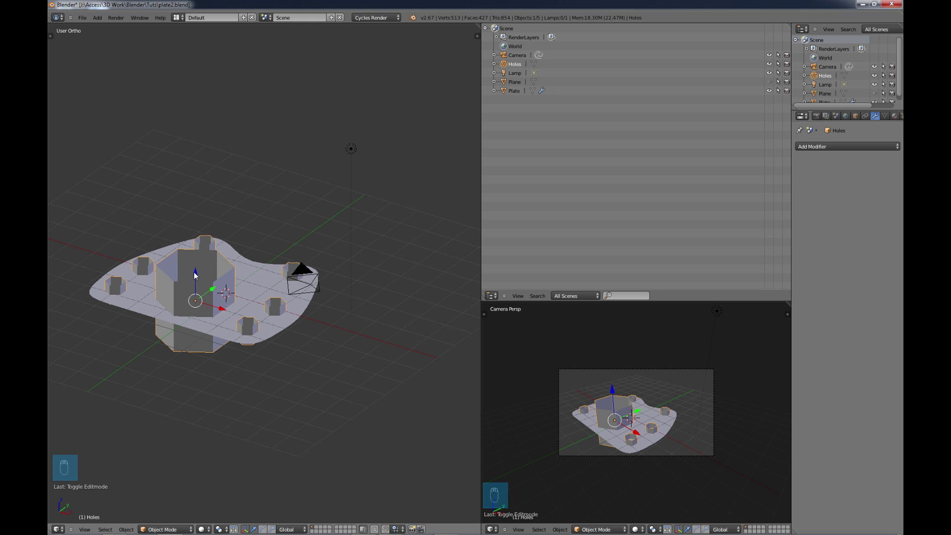
# Step: Raise the Holes cylinders clear above the plate, and give Plate a Boolean modifier set to Difference with Holes as its object
pyautogui.moveTo(195, 275); pyautogui.dragTo(197, 170)
pyautogui.moveTo(231, 255); pyautogui.dragTo(233, 261, button='middle')
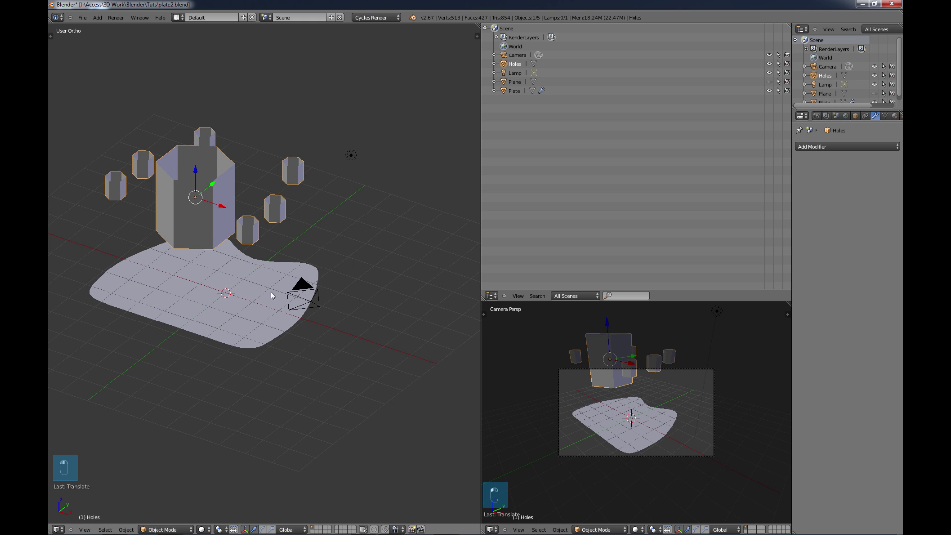
pyautogui.rightClick(255, 301)
pyautogui.moveTo(253, 300); pyautogui.dragTo(245, 305, button='middle')
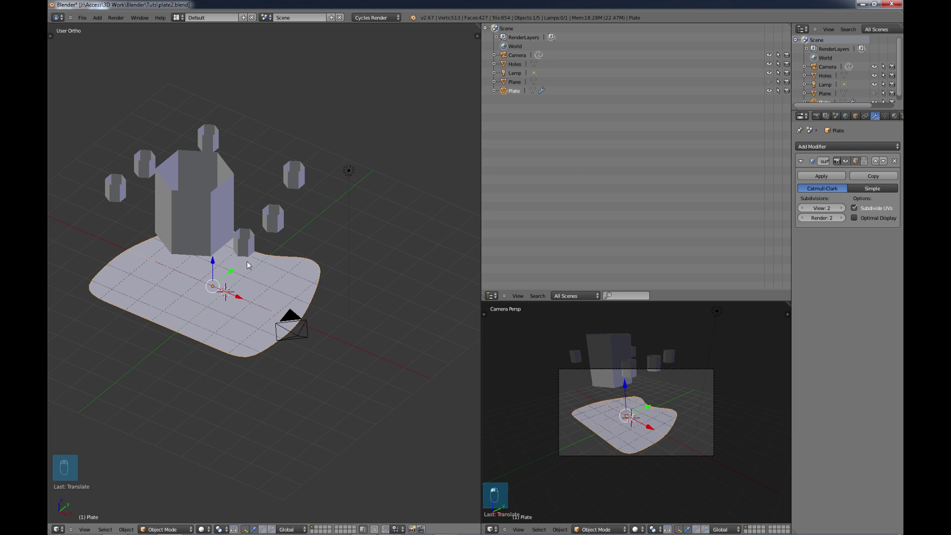
pyautogui.click(824, 147)
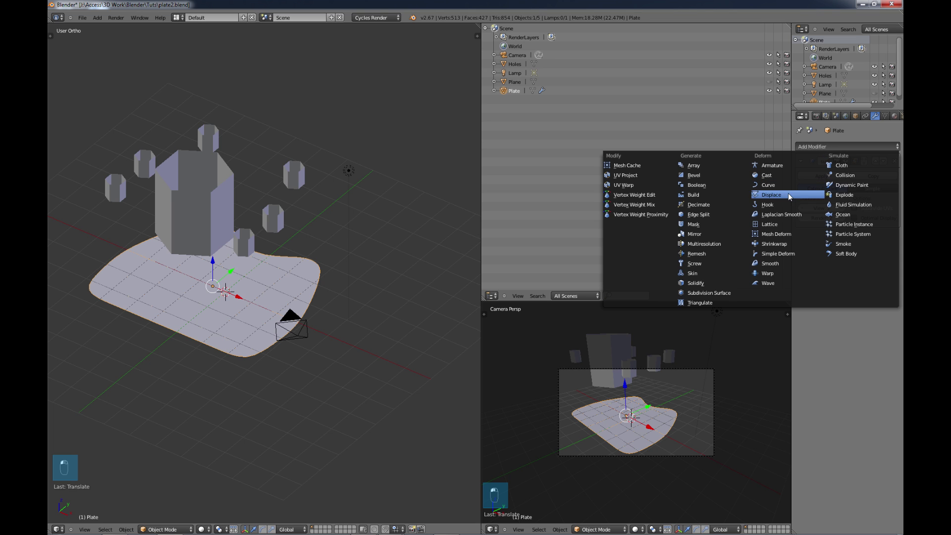
pyautogui.click(710, 186)
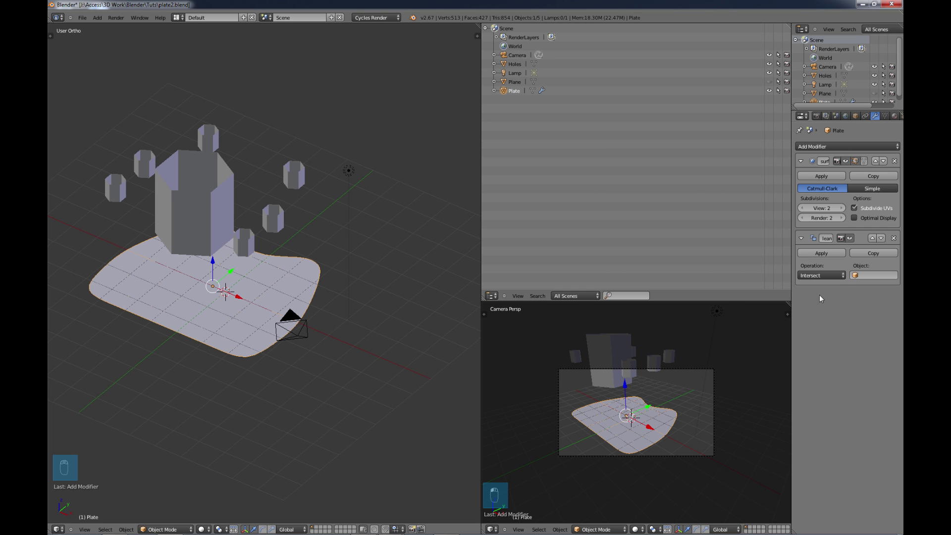
pyautogui.click(816, 276)
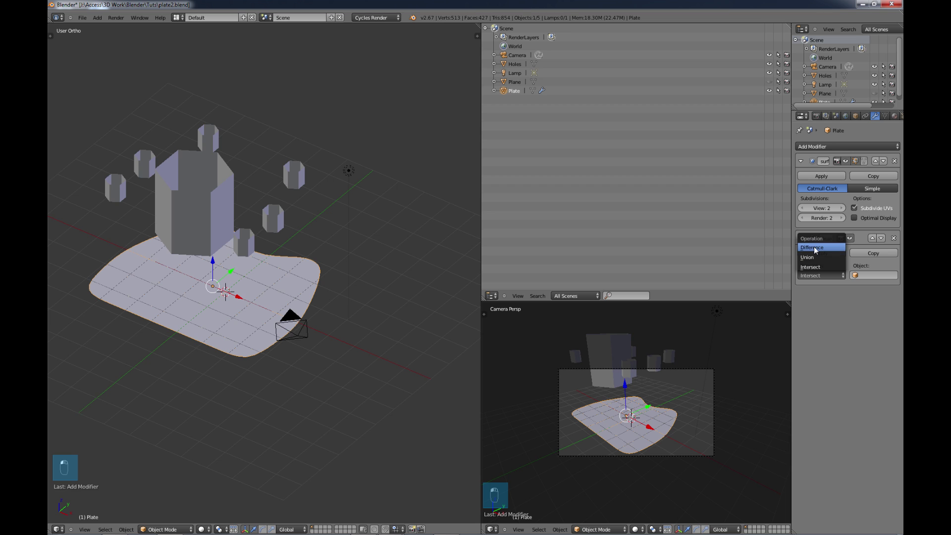
pyautogui.click(816, 249)
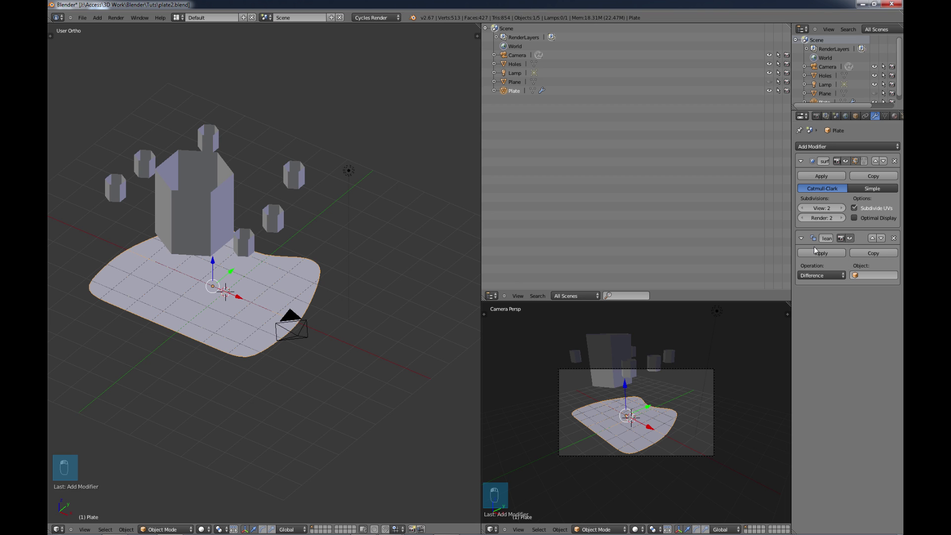
pyautogui.click(856, 276)
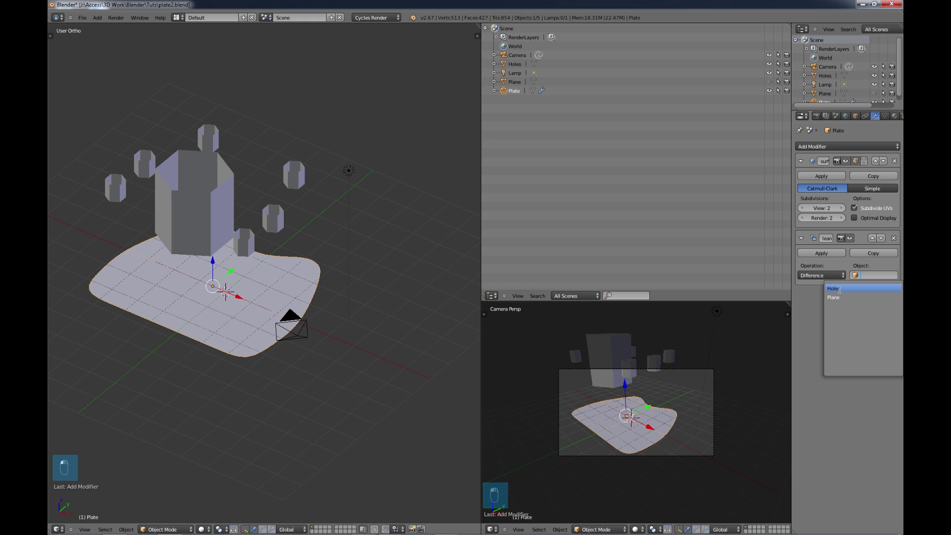
pyautogui.click(840, 289)
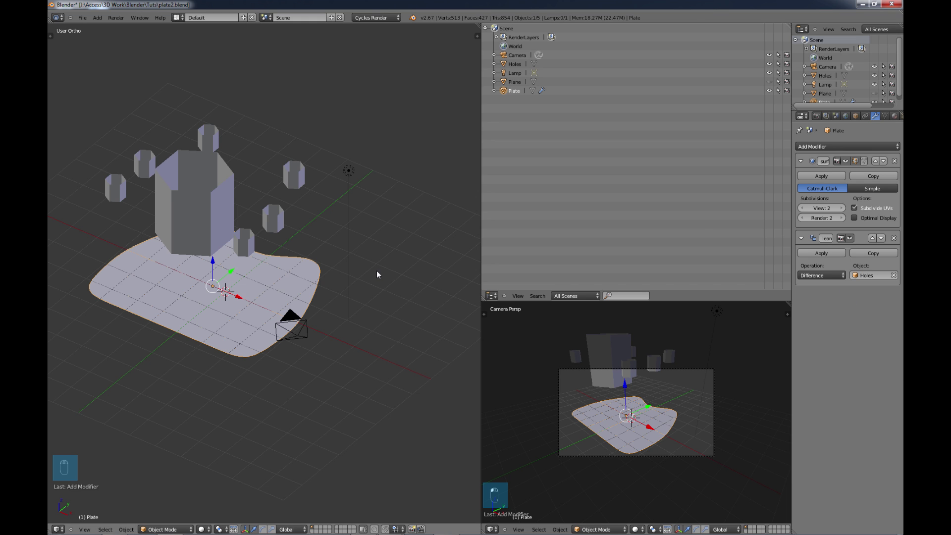
# Step: Lower the Holes cylinders straight down until they pass through the plate again, and apply the plate's Boolean modifier
pyautogui.rightClick(194, 219)
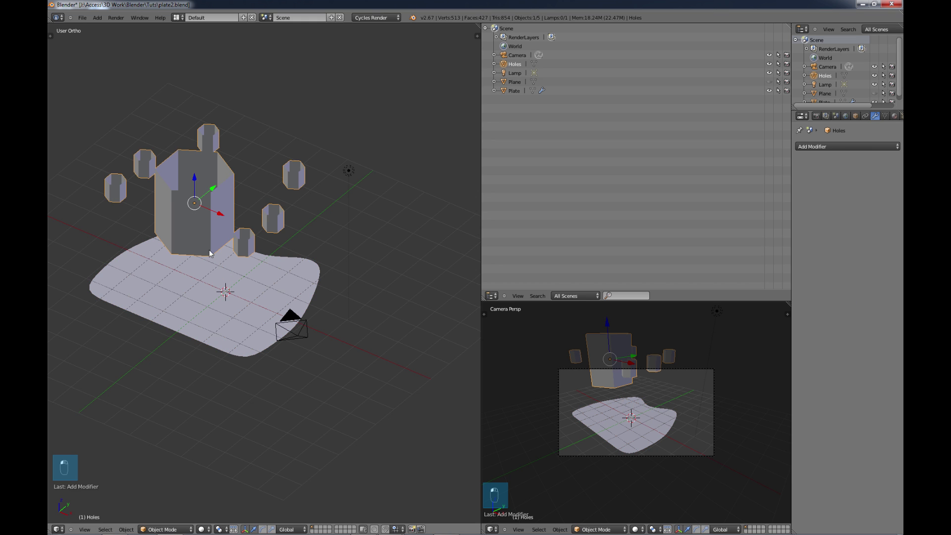
pyautogui.moveTo(209, 249); pyautogui.dragTo(197, 186, button='middle')
pyautogui.moveTo(196, 186); pyautogui.dragTo(192, 278)
pyautogui.moveTo(191, 278); pyautogui.dragTo(297, 265, button='middle')
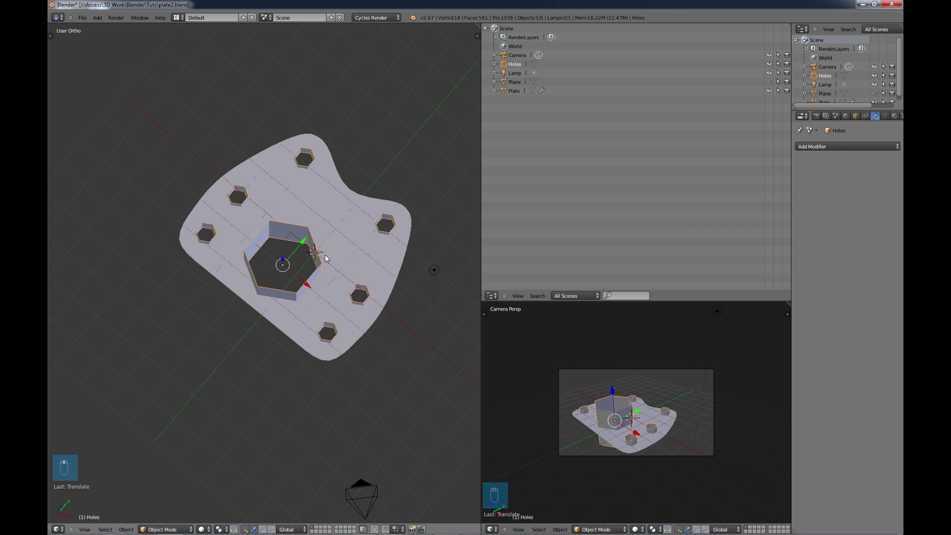
pyautogui.rightClick(329, 194)
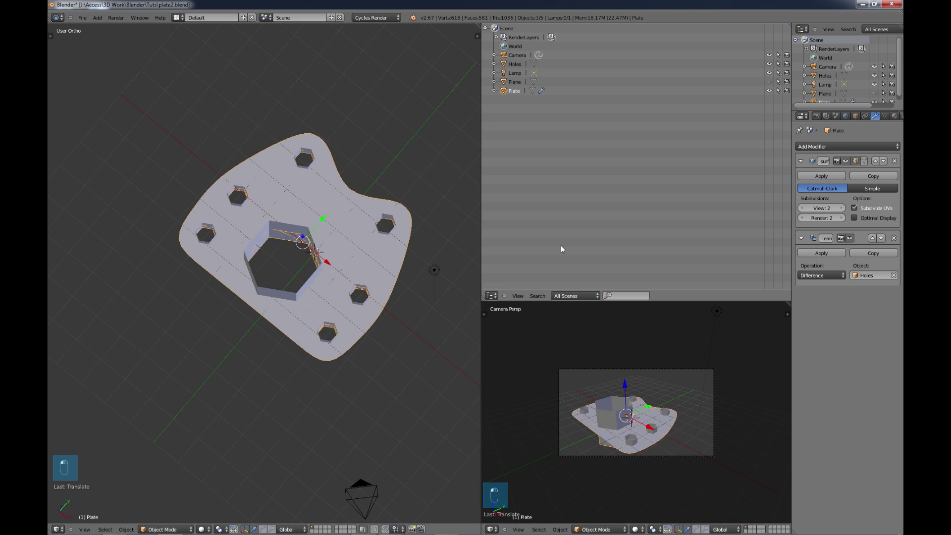
pyautogui.click(821, 253)
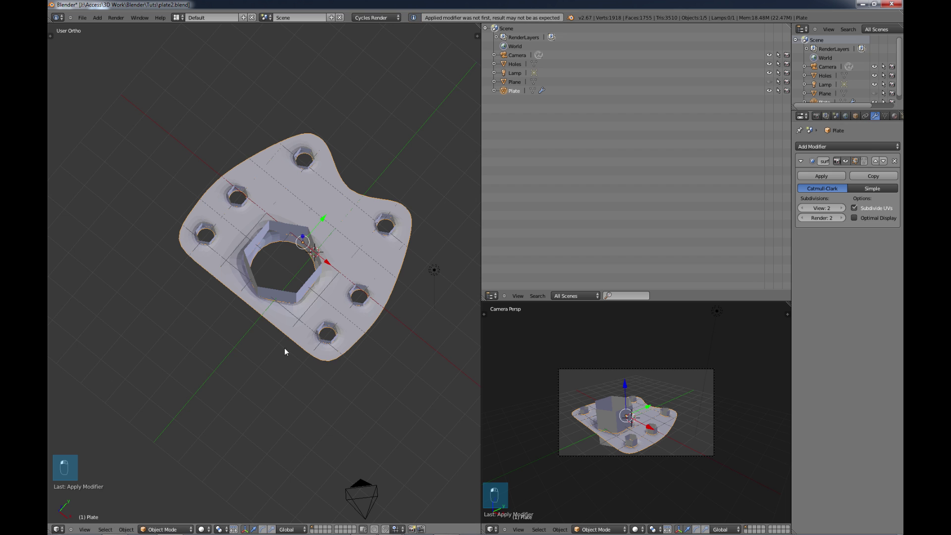
# Step: Lift the Holes cylinders along Z off the plate and delete them
pyautogui.moveTo(284, 348); pyautogui.dragTo(279, 277, button='middle')
pyautogui.rightClick(278, 276)
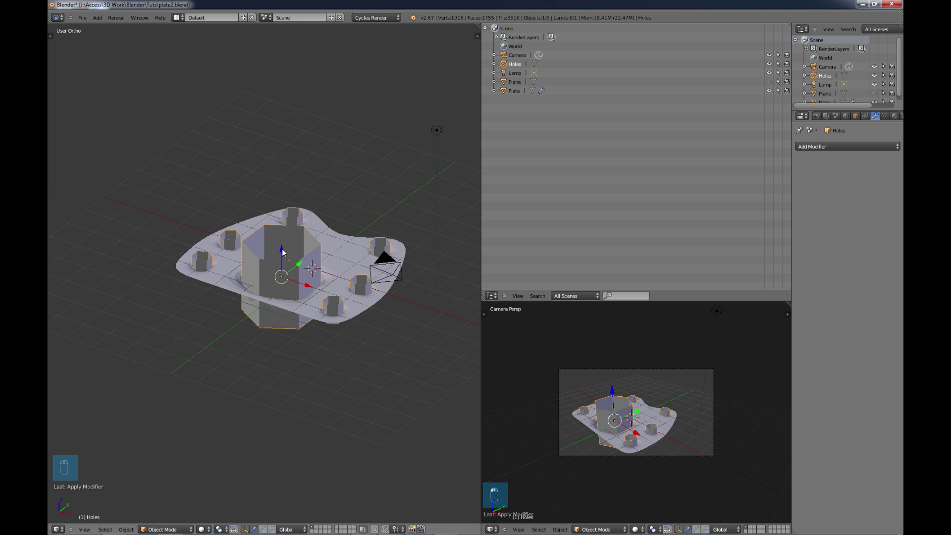
pyautogui.press('g')
pyautogui.press('z')
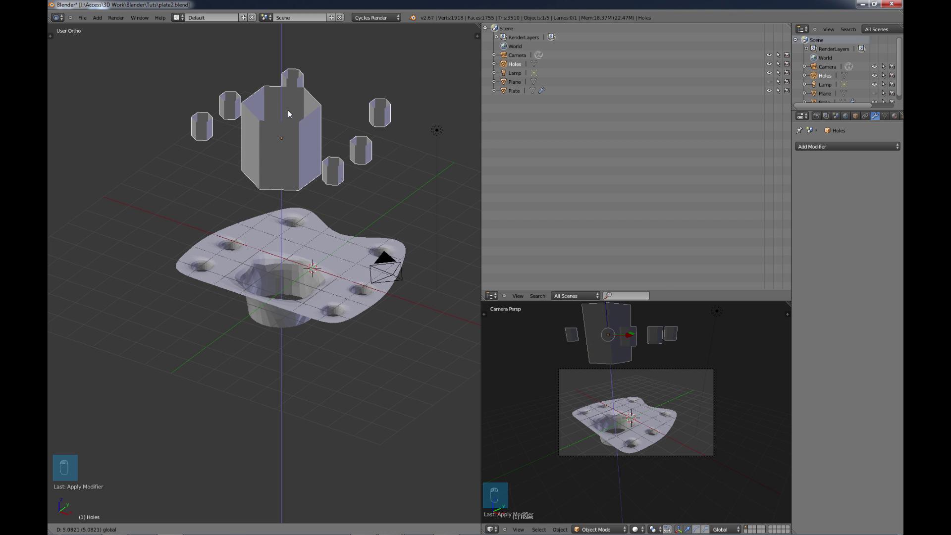
pyautogui.click(300, 123)
pyautogui.press('x')
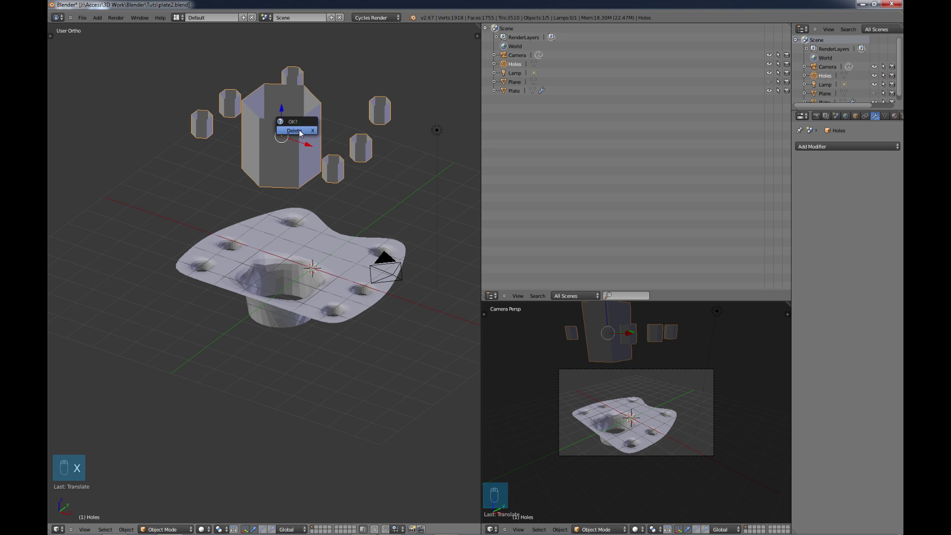
pyautogui.click(297, 131)
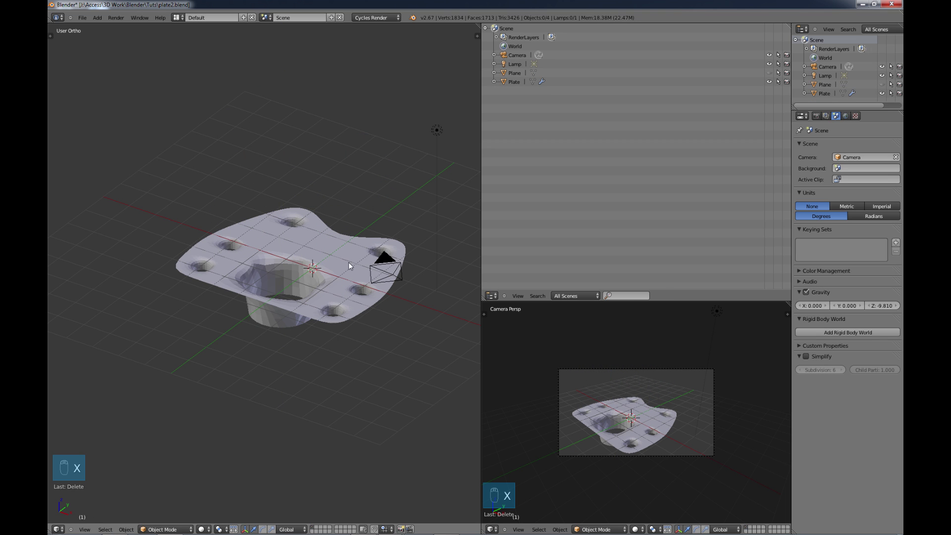
# Step: In Edit Mode from the right side view, select all the plate's hole-wall vertices hanging below its flat surface and delete them
pyautogui.moveTo(348, 262); pyautogui.dragTo(308, 241, button='middle')
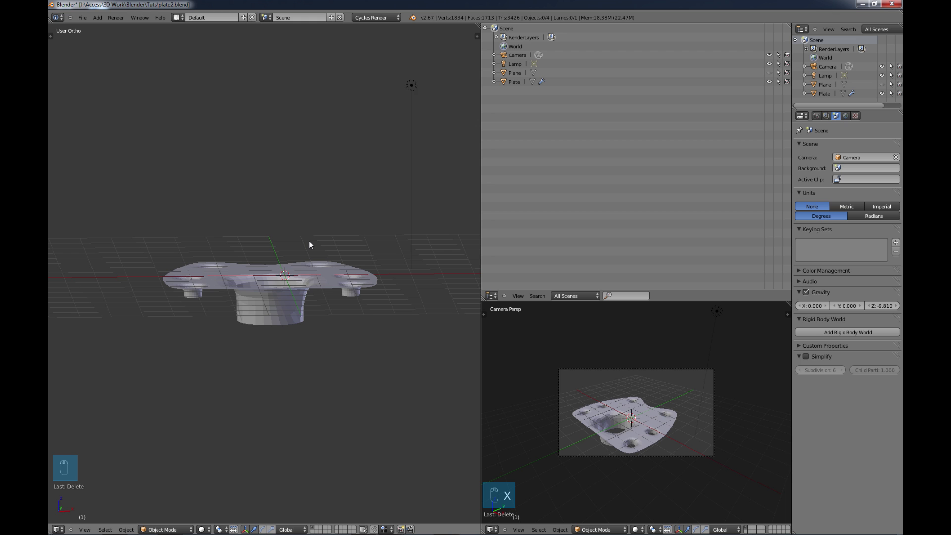
pyautogui.press('KP_3')
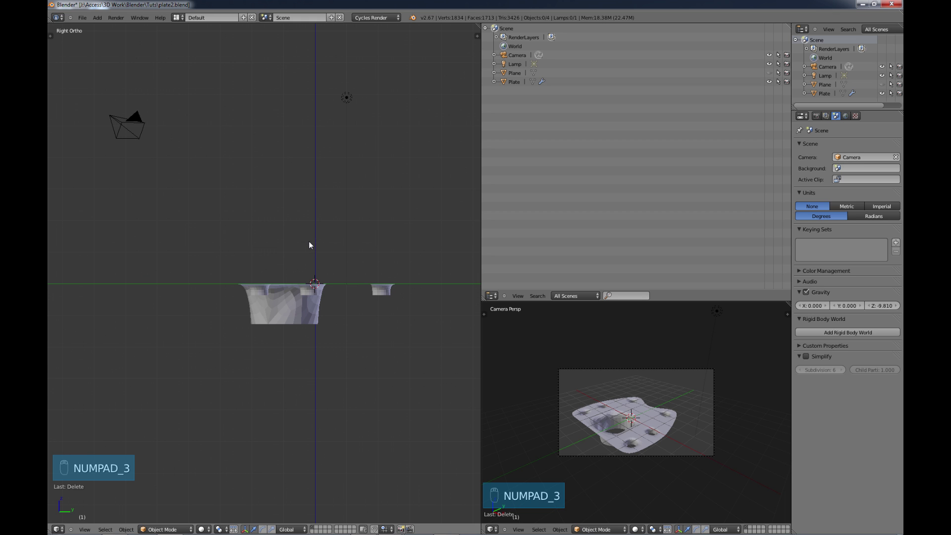
pyautogui.rightClick(296, 300)
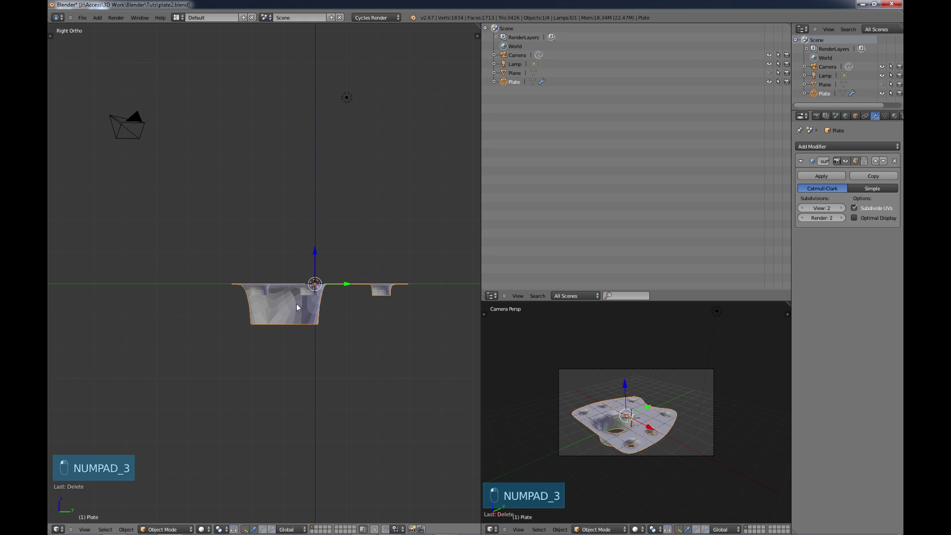
pyautogui.press('Tab')
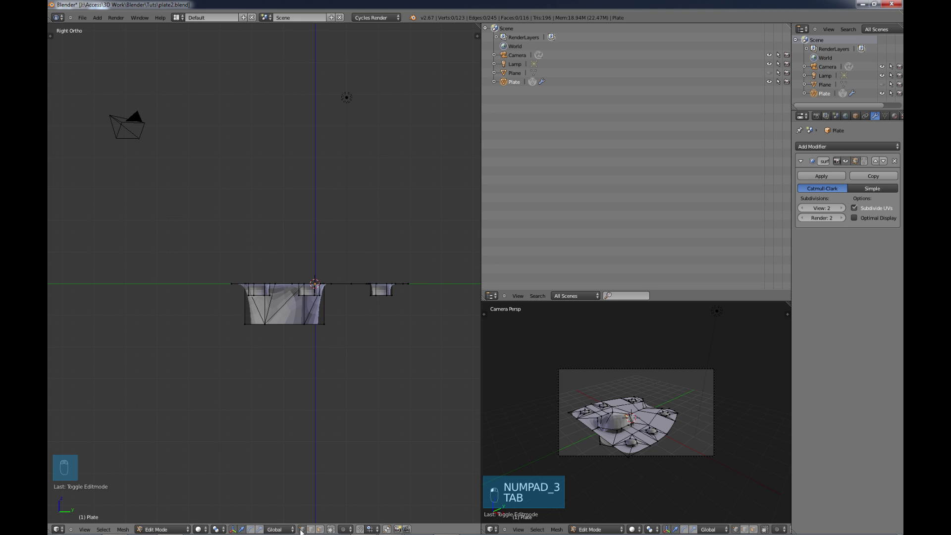
pyautogui.rightClick(327, 324)
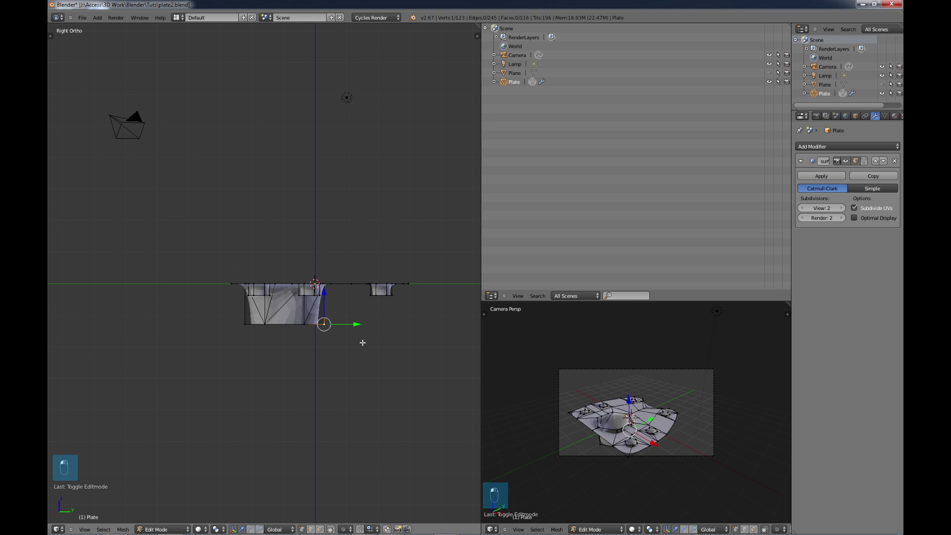
pyautogui.press('b')
pyautogui.moveTo(363, 343); pyautogui.dragTo(229, 309)
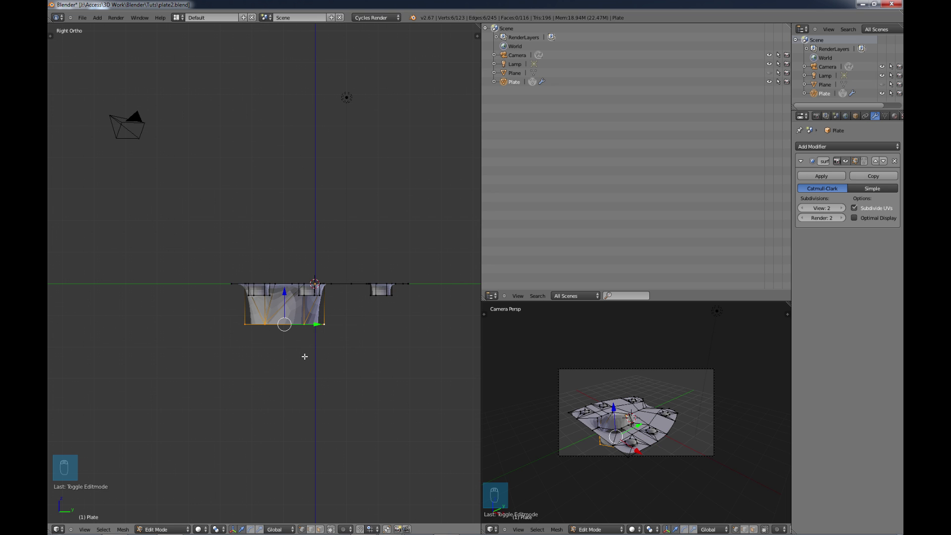
pyautogui.scroll(1, 305, 356)
pyautogui.keyDown('shift'); pyautogui.moveTo(304, 357); pyautogui.dragTo(233, 343, button='middle'); pyautogui.keyUp('shift')
pyautogui.press('b')
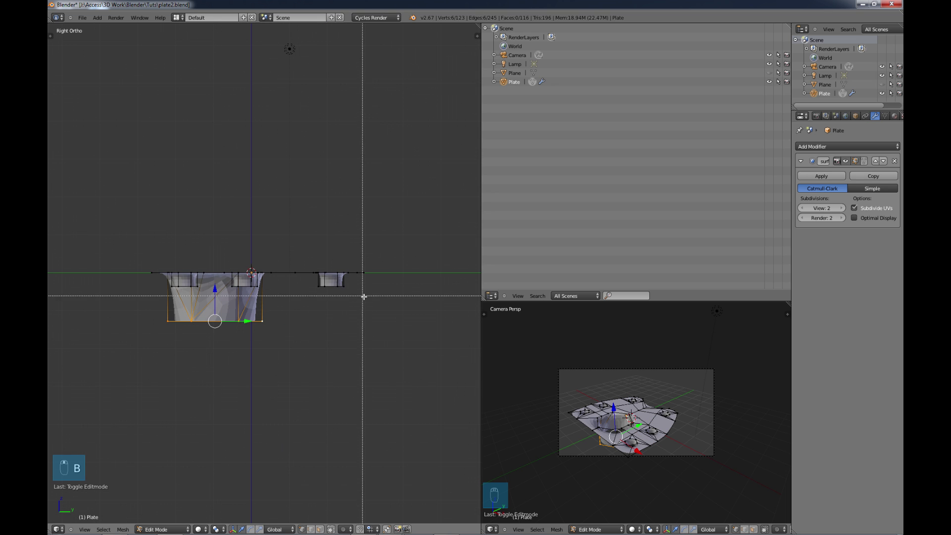
pyautogui.moveTo(364, 296); pyautogui.dragTo(155, 281)
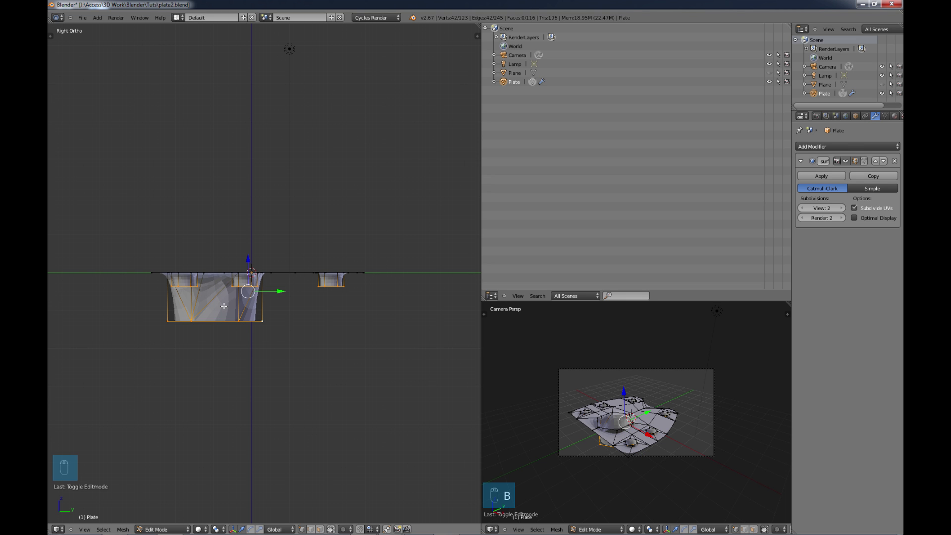
pyautogui.press('x')
pyautogui.click(197, 307)
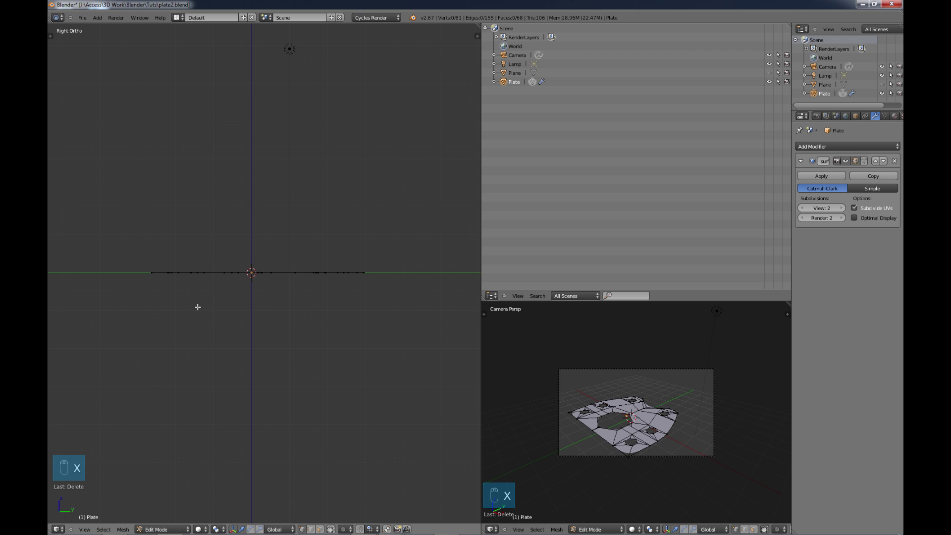
# Step: Examine the cut plate from above, comparing its smoothed holes and outline in Object Mode with the mesh edges in Edit Mode
pyautogui.press('a')
pyautogui.moveTo(223, 305); pyautogui.dragTo(289, 346, button='middle')
pyautogui.press('a')
pyautogui.press('Tab')
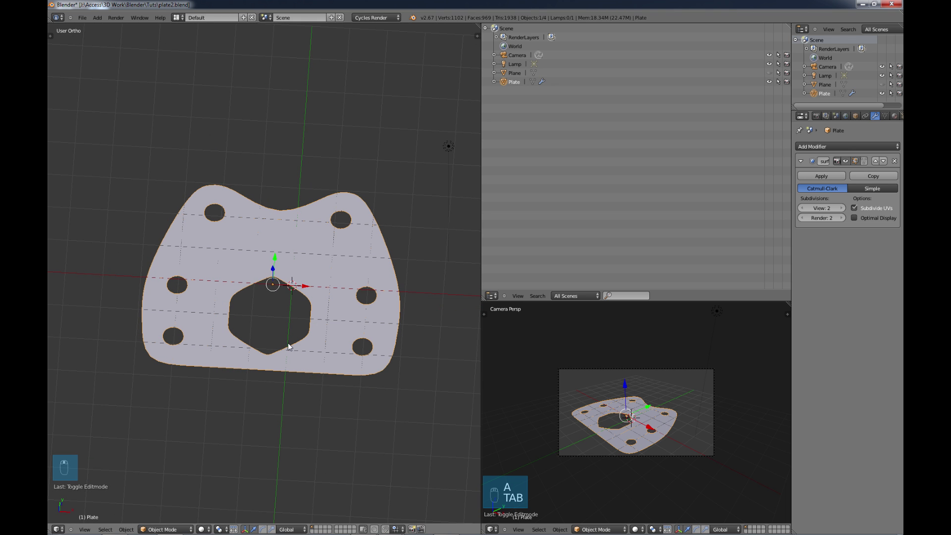
pyautogui.press('Tab')
pyautogui.moveTo(280, 311); pyautogui.dragTo(285, 342, button='middle')
pyautogui.scroll(3, 285, 341)
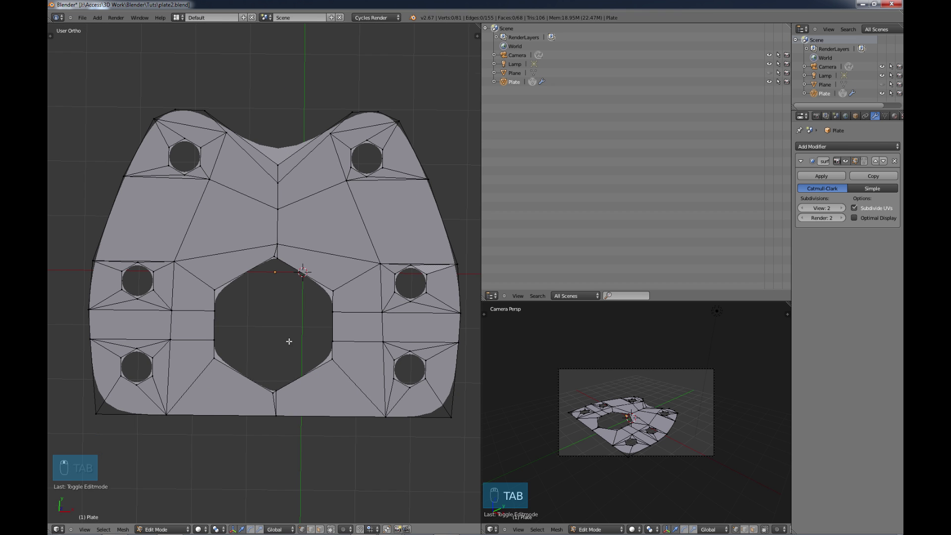
pyautogui.press('Tab')
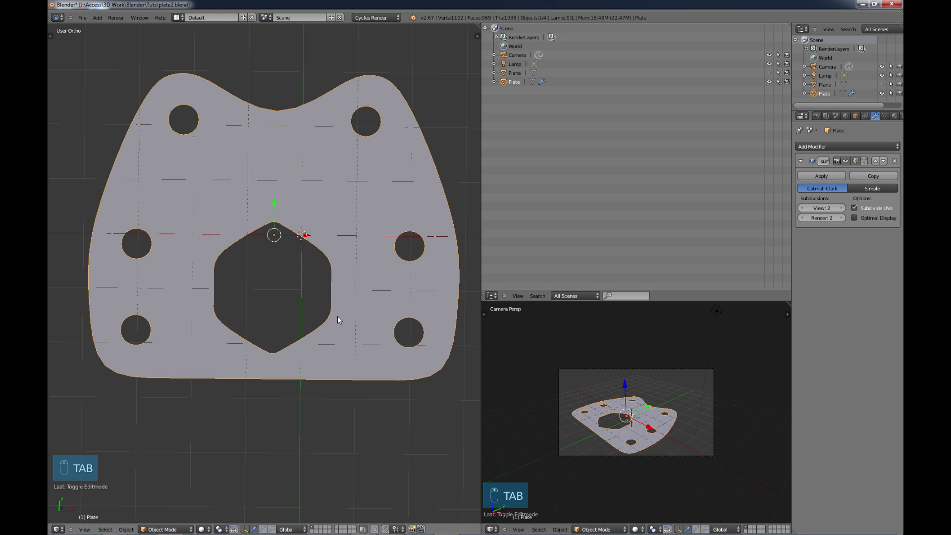
pyautogui.press('Tab')
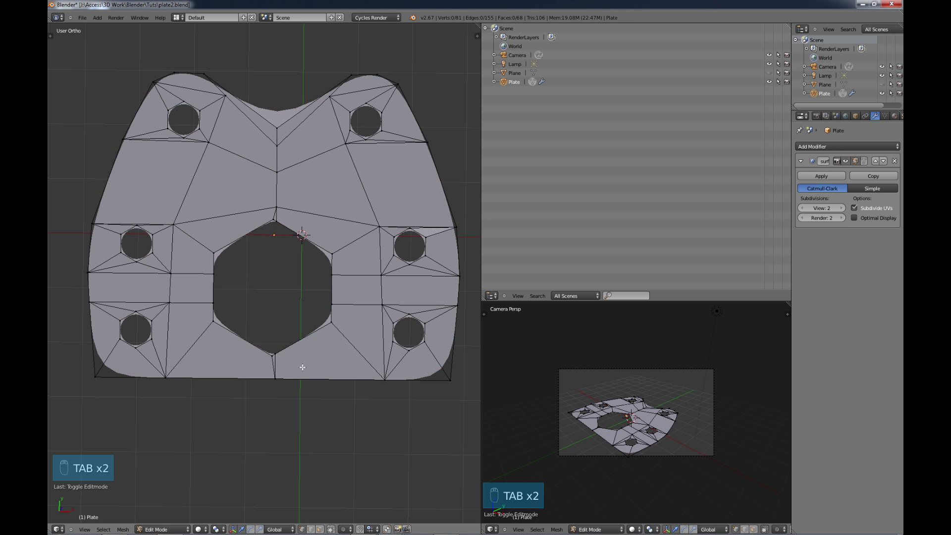
# Step: Merge the two near-coincident vertices at the lower tip of the central hole At Last, and move the merged vertex down along Y
pyautogui.keyDown('shift'); pyautogui.moveTo(285, 329); pyautogui.dragTo(313, 348, button='middle'); pyautogui.keyUp('shift')
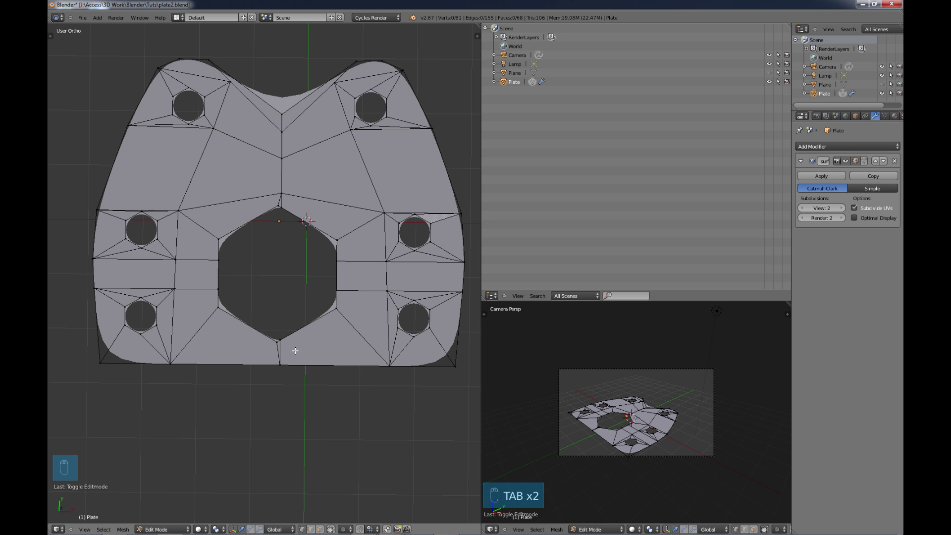
pyautogui.keyDown('shift'); pyautogui.moveTo(223, 343); pyautogui.dragTo(236, 329, button='middle'); pyautogui.keyUp('shift')
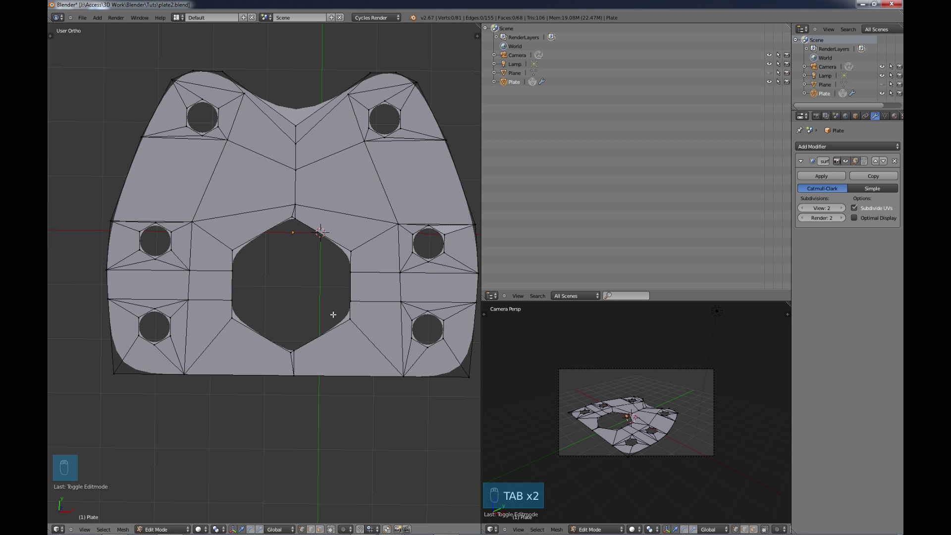
pyautogui.keyDown('shift'); pyautogui.moveTo(333, 314); pyautogui.dragTo(306, 331, button='middle'); pyautogui.keyUp('shift')
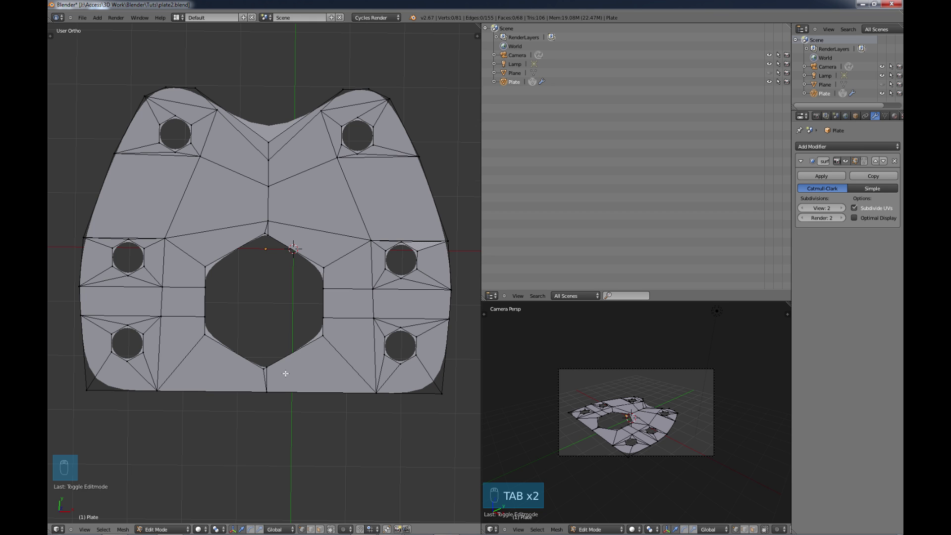
pyautogui.scroll(2, 286, 373)
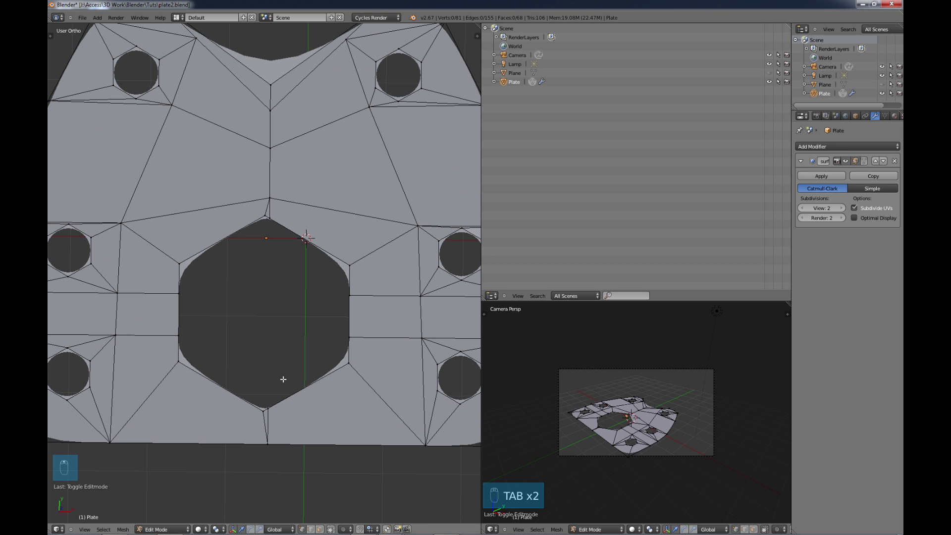
pyautogui.rightClick(264, 417)
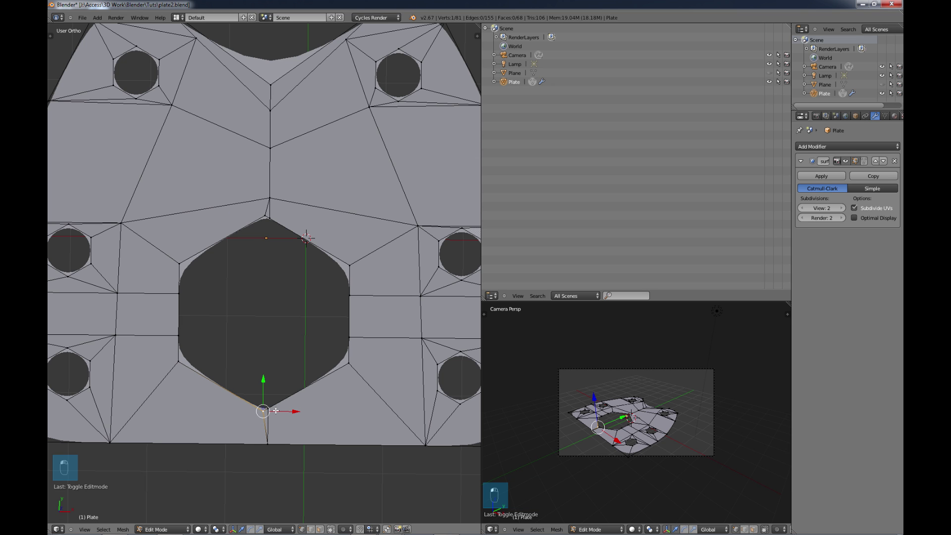
pyautogui.keyDown('shift'); pyautogui.rightClick(277, 405); pyautogui.keyUp('shift')
pyautogui.hotkey('alt', 'm')
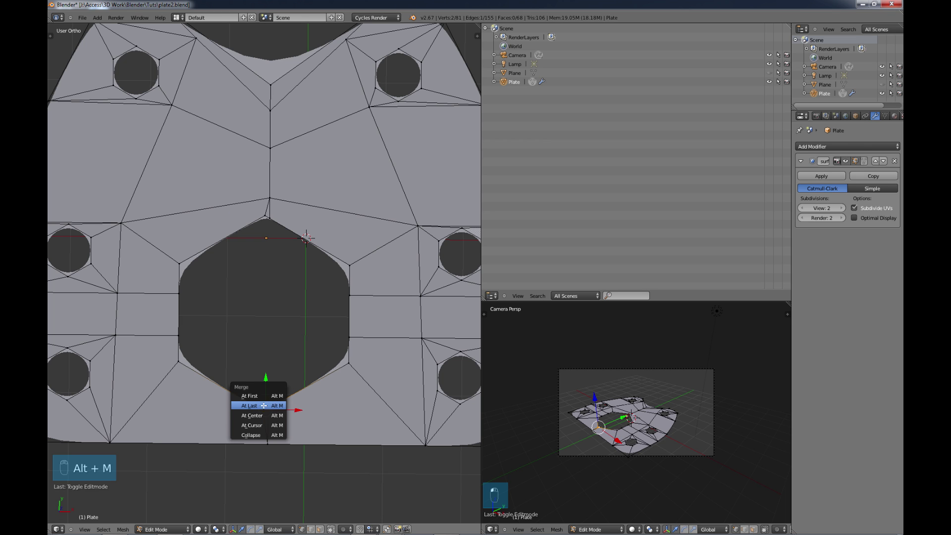
pyautogui.click(260, 405)
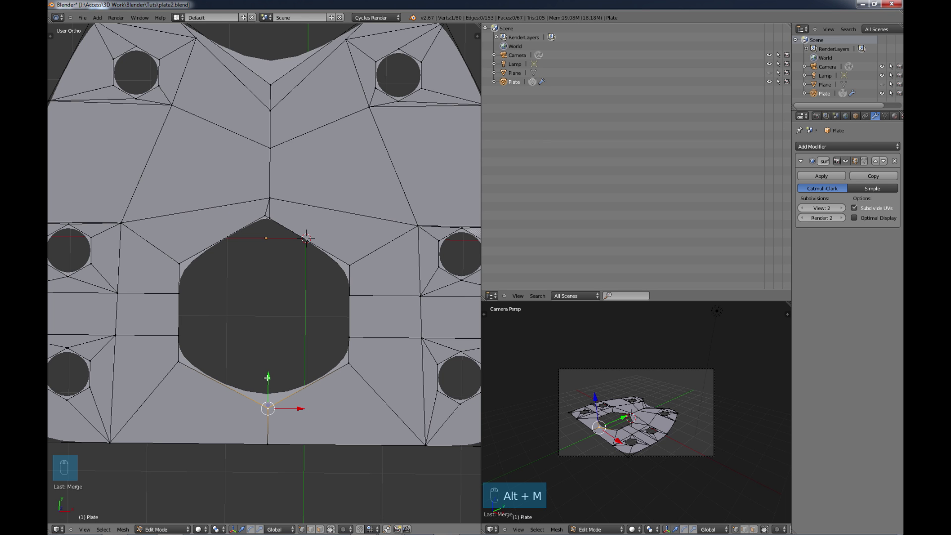
pyautogui.moveTo(268, 377); pyautogui.dragTo(264, 397)
# Step: Merge the two near-coincident vertices at the central hole's upper tip At Last, move the merged vertex up along Y, and return to Object Mode
pyautogui.rightClick(280, 238)
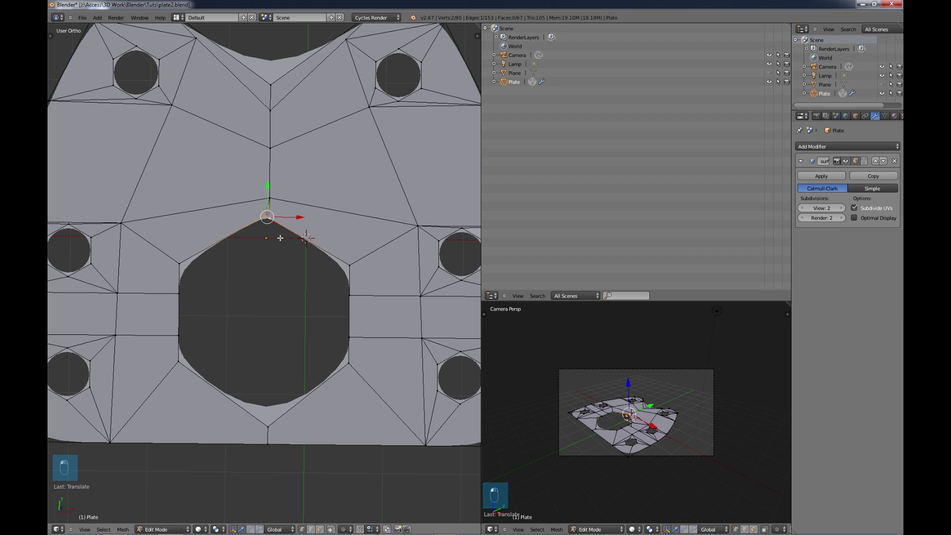
pyautogui.hotkey('alt', 'm')
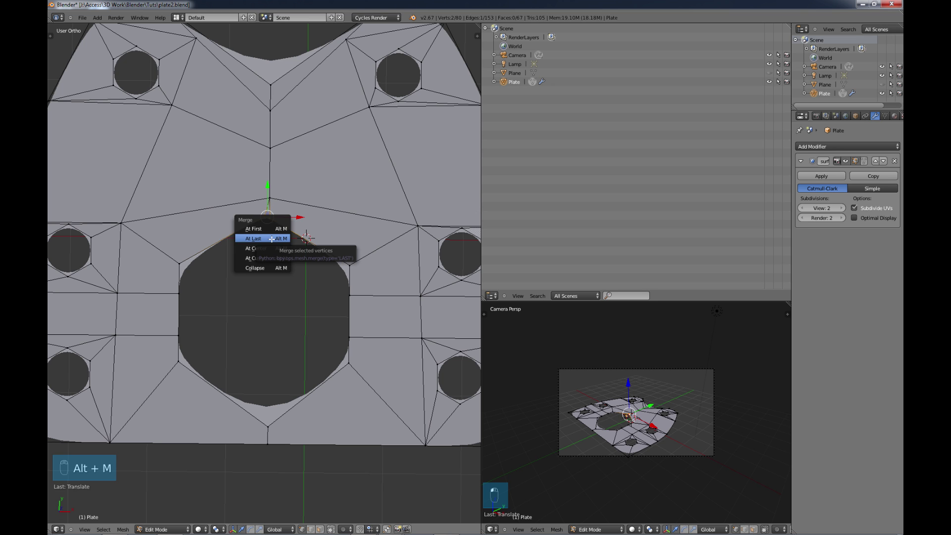
pyautogui.click(265, 238)
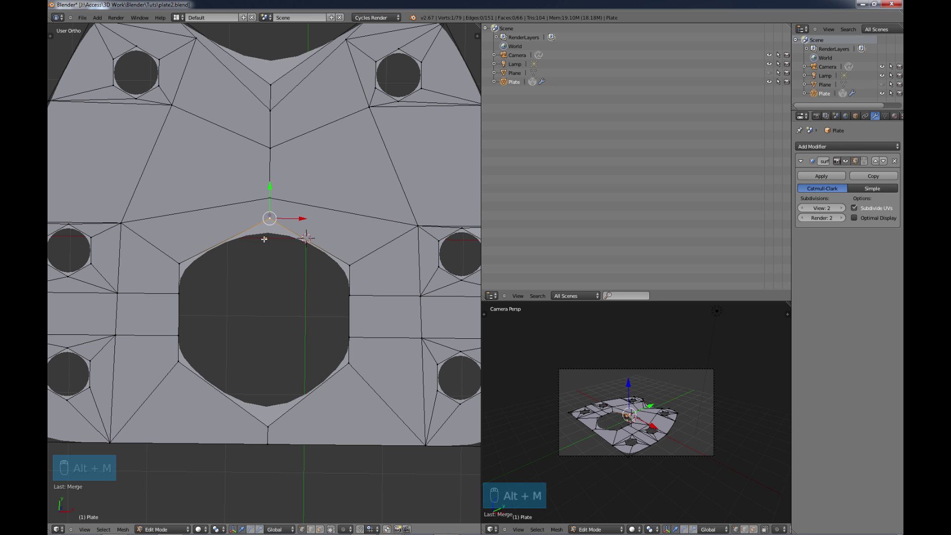
pyautogui.moveTo(268, 195); pyautogui.dragTo(270, 175)
pyautogui.scroll(-3, 270, 178)
pyautogui.press('a')
pyautogui.press('Tab')
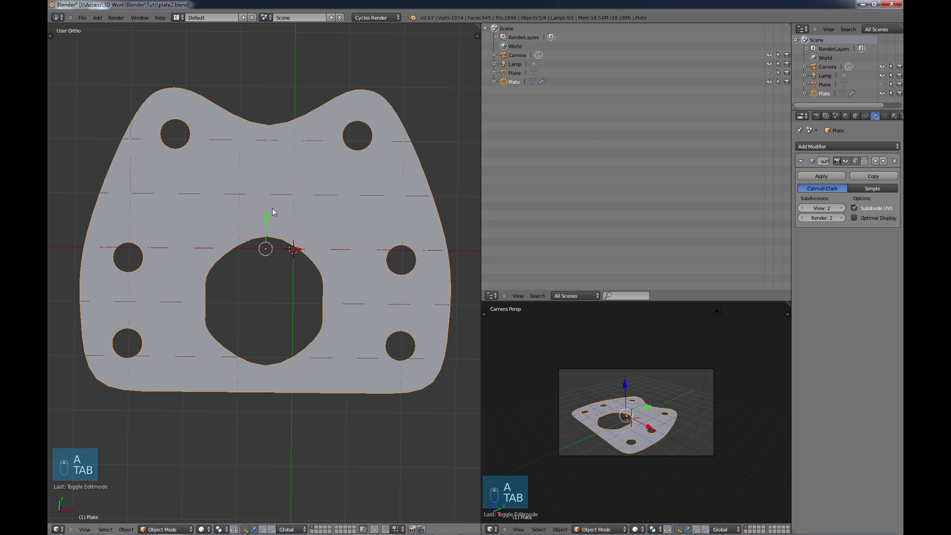
# Step: In Edit Mode, select the two middle vertices on the central hole's left side and move them slightly outward along X
pyautogui.press('Tab')
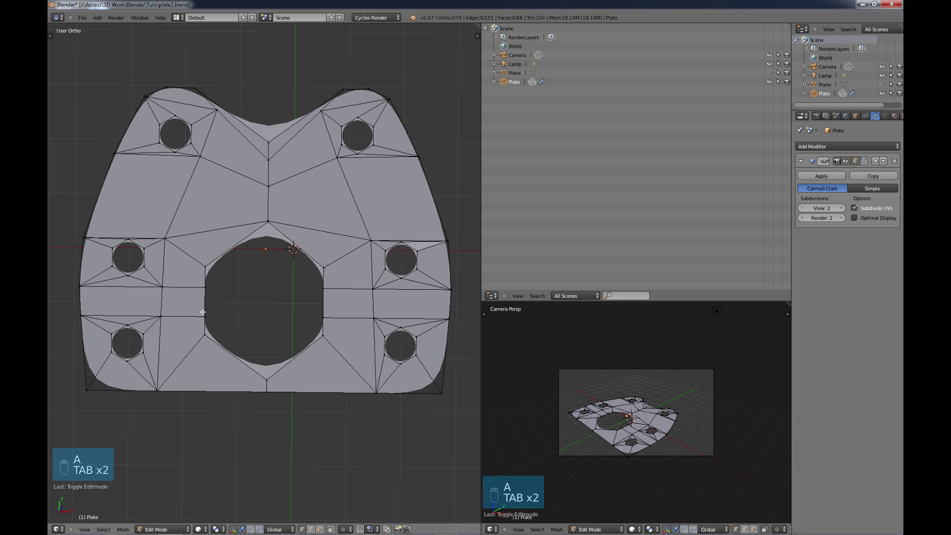
pyautogui.click(202, 312)
pyautogui.keyDown('shift'); pyautogui.click(210, 287); pyautogui.keyUp('shift')
pyautogui.keyDown('shift'); pyautogui.click(215, 295); pyautogui.keyUp('shift')
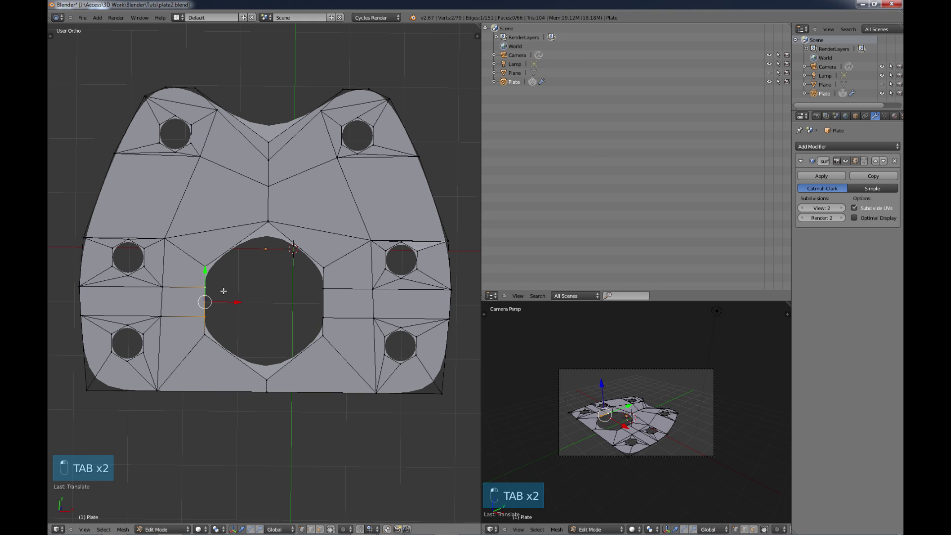
pyautogui.moveTo(229, 302); pyautogui.dragTo(224, 301)
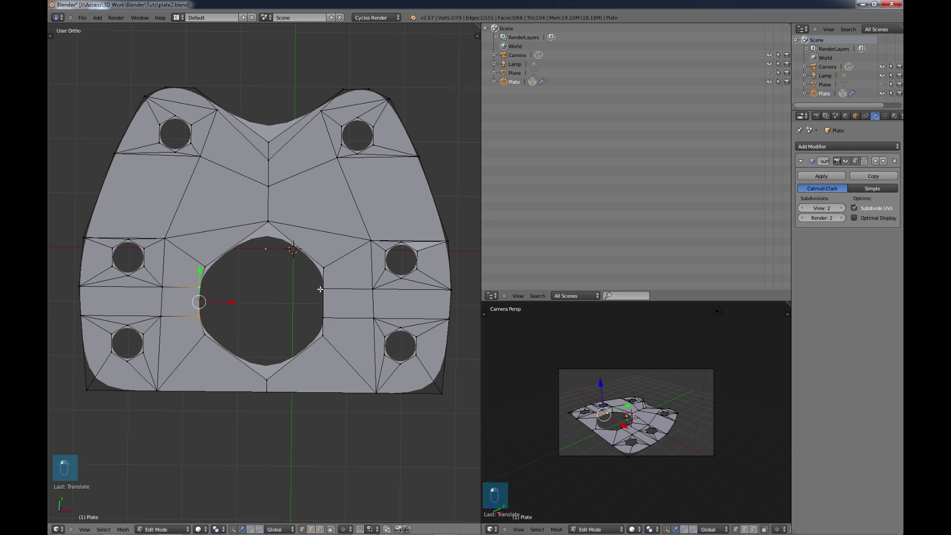
# Step: Move the two middle vertices on the central hole's right side slightly outward along X, then deselect everything and return to Object Mode
pyautogui.click(323, 289)
pyautogui.keyDown('shift'); pyautogui.click(323, 317); pyautogui.keyUp('shift')
pyautogui.moveTo(343, 304); pyautogui.dragTo(347, 306)
pyautogui.press('a')
pyautogui.press('Tab')
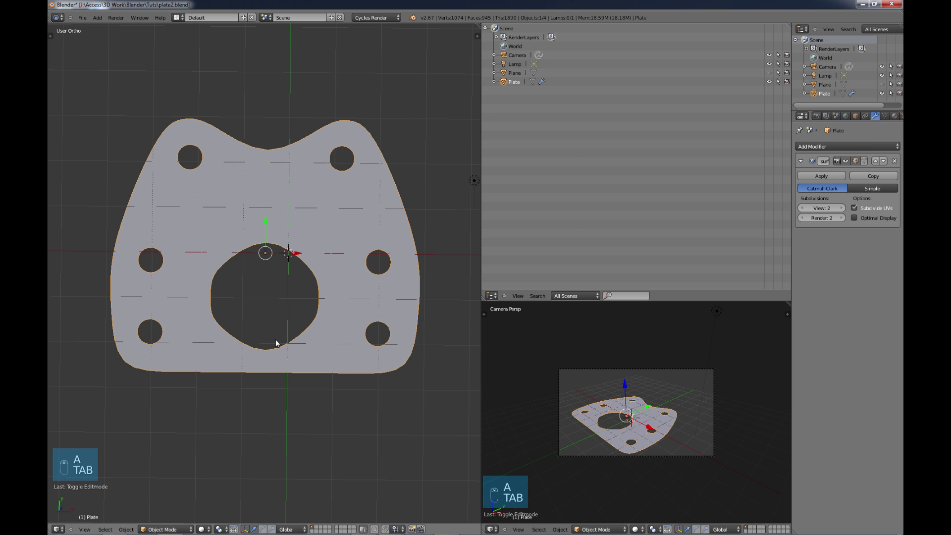
# Step: Enter Edit Mode on the plate, select its entire mesh, and view it from a low oblique angle
pyautogui.moveTo(275, 341); pyautogui.dragTo(296, 335, button='middle')
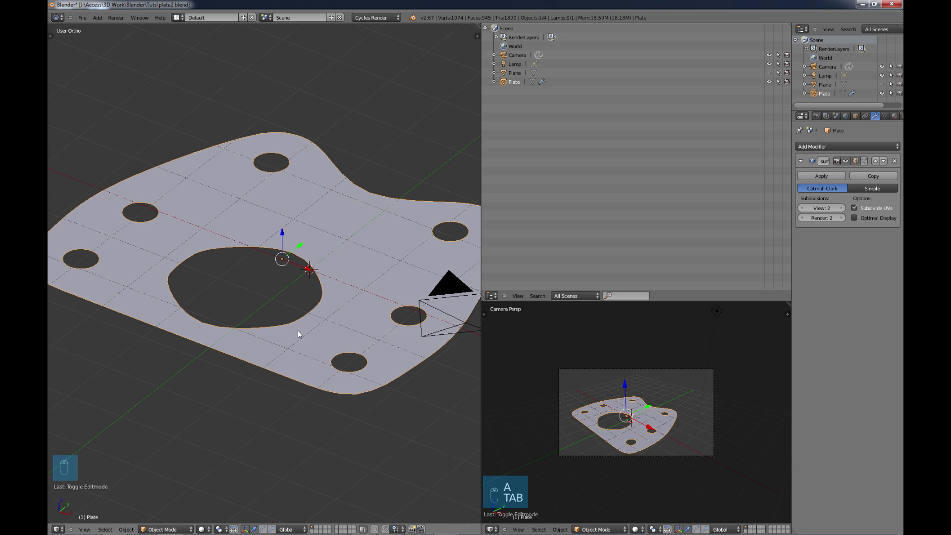
pyautogui.press('Tab')
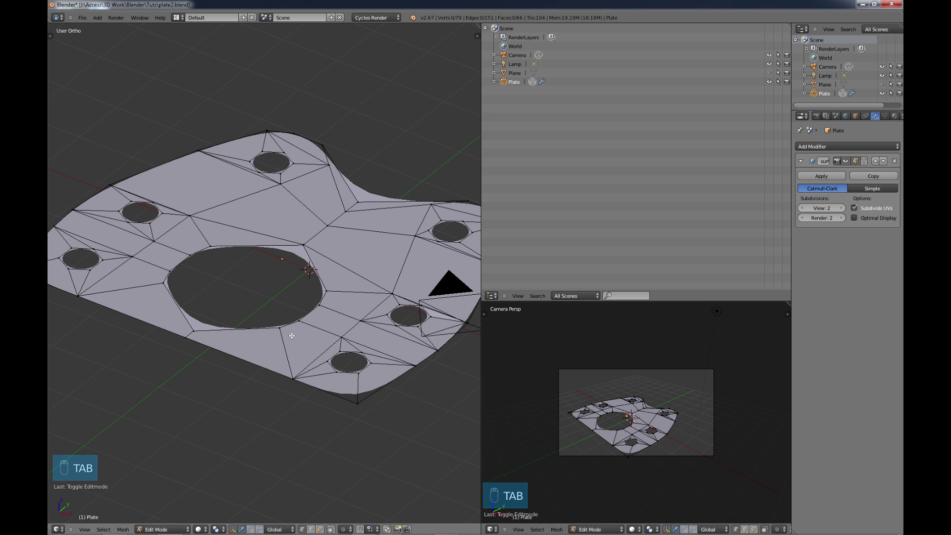
pyautogui.press('a')
pyautogui.press('a')
pyautogui.moveTo(290, 340); pyautogui.dragTo(142, 312, button='middle')
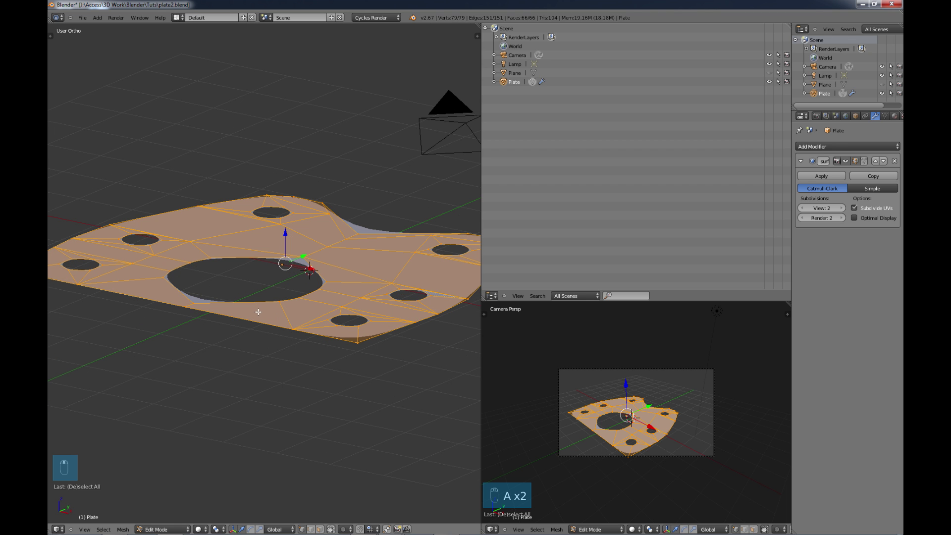
pyautogui.moveTo(296, 293); pyautogui.dragTo(257, 315, button='middle')
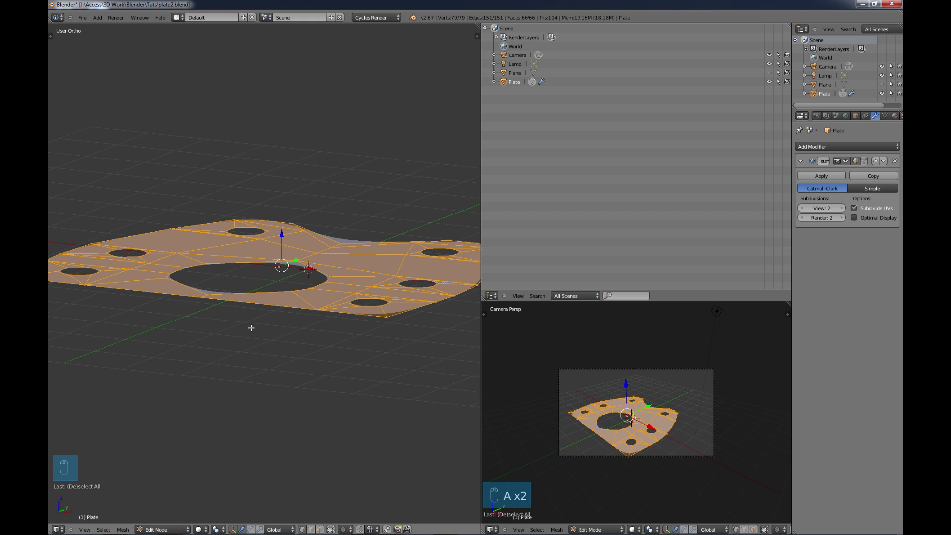
# Step: Extrude the whole plate downward by about 0.26 and inspect its smoothed thickness in Object Mode
pyautogui.press('e')
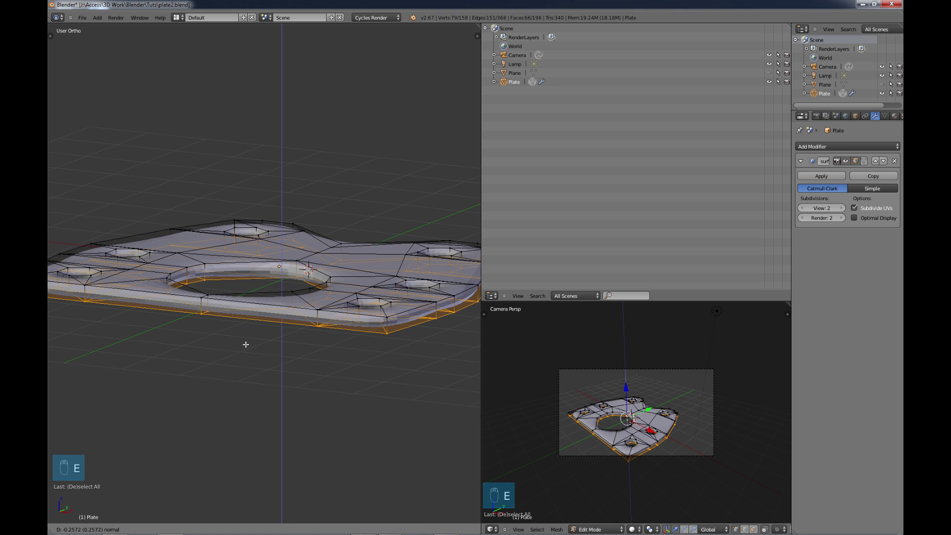
pyautogui.click(247, 346)
pyautogui.moveTo(247, 346); pyautogui.dragTo(347, 341, button='middle')
pyautogui.press('Tab')
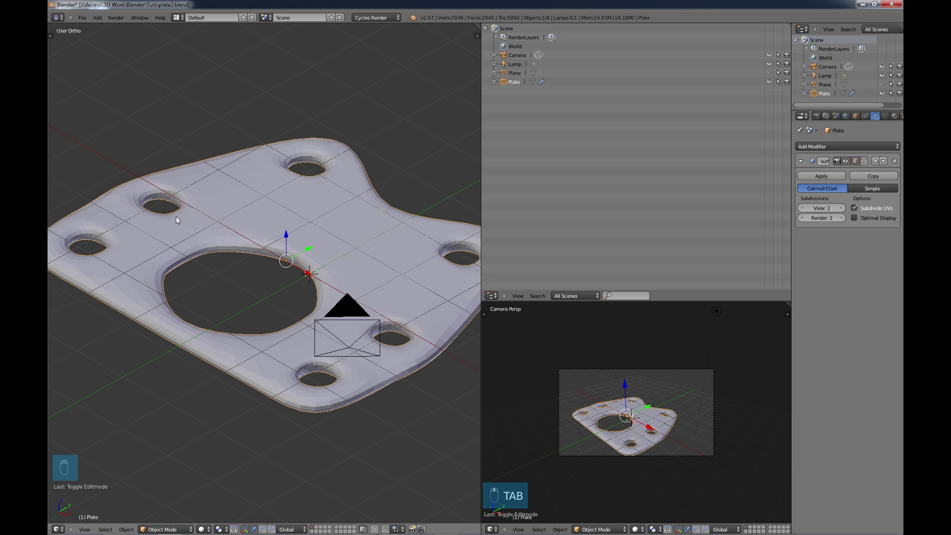
pyautogui.moveTo(303, 250); pyautogui.dragTo(268, 289, button='middle')
# Step: Add two loop cuts running around the plate's outer side wall in Edit Mode, without sliding them
pyautogui.press('Tab')
pyautogui.moveTo(255, 329); pyautogui.dragTo(256, 325, button='middle')
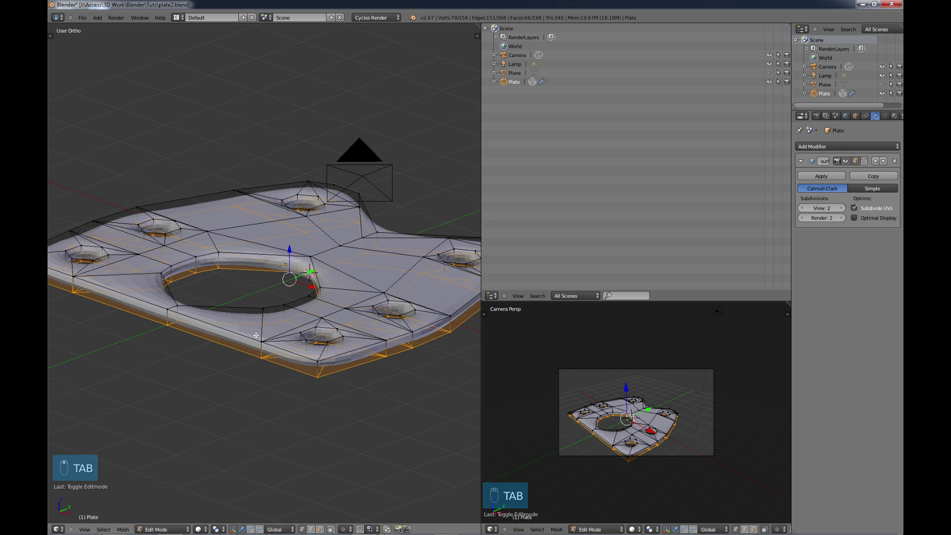
pyautogui.hotkey('ctrl', 'r')
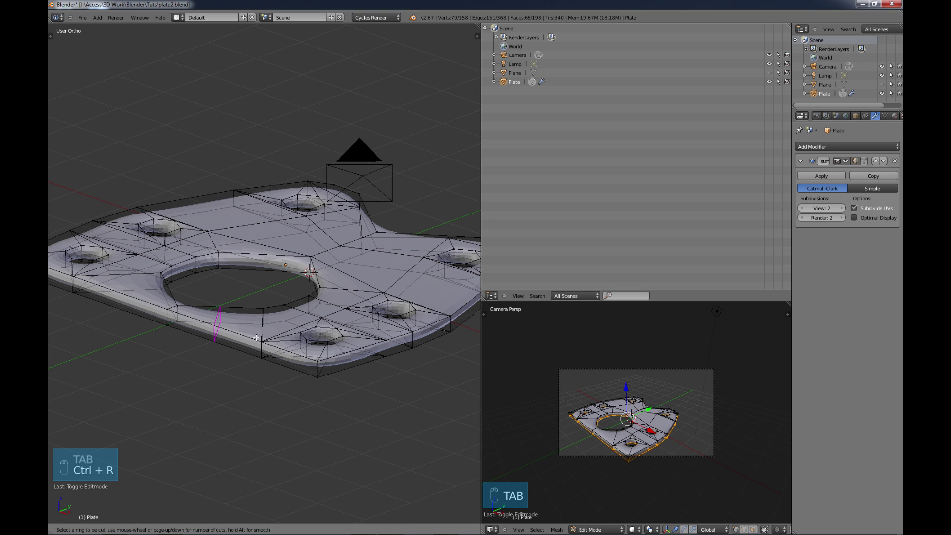
pyautogui.scroll(1, 261, 347)
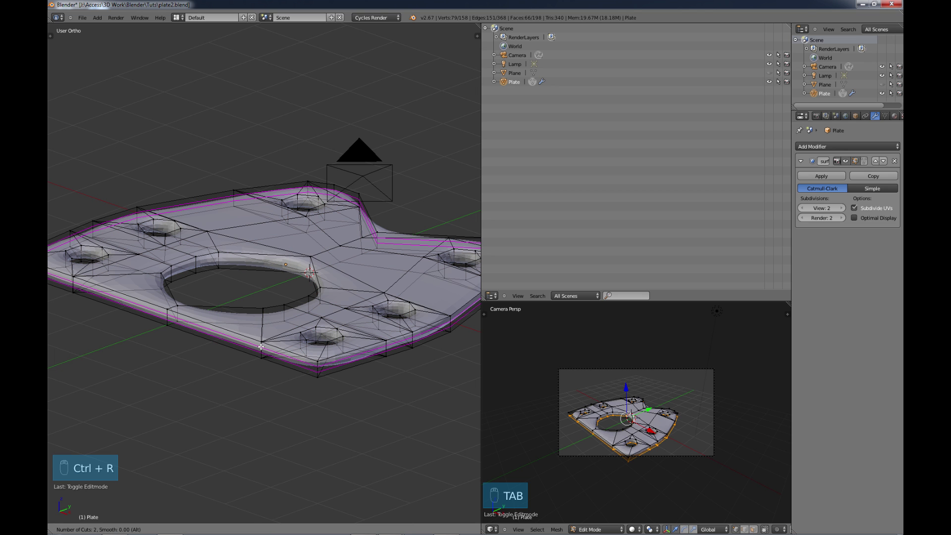
pyautogui.click(261, 347)
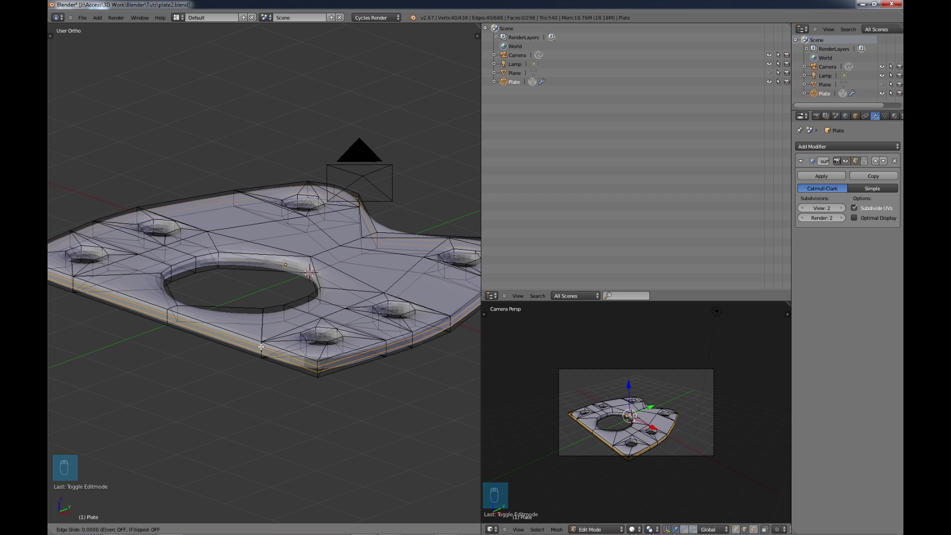
pyautogui.click(261, 346)
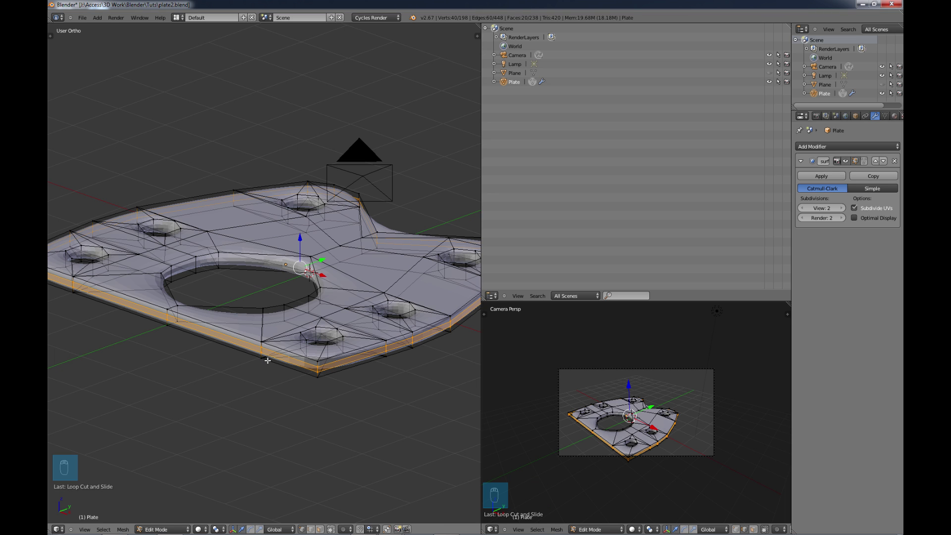
# Step: Scale the two new outer-wall loops apart along Z to sharpen the plate's rim, and check the result in Object Mode
pyautogui.press('s')
pyautogui.press('z')
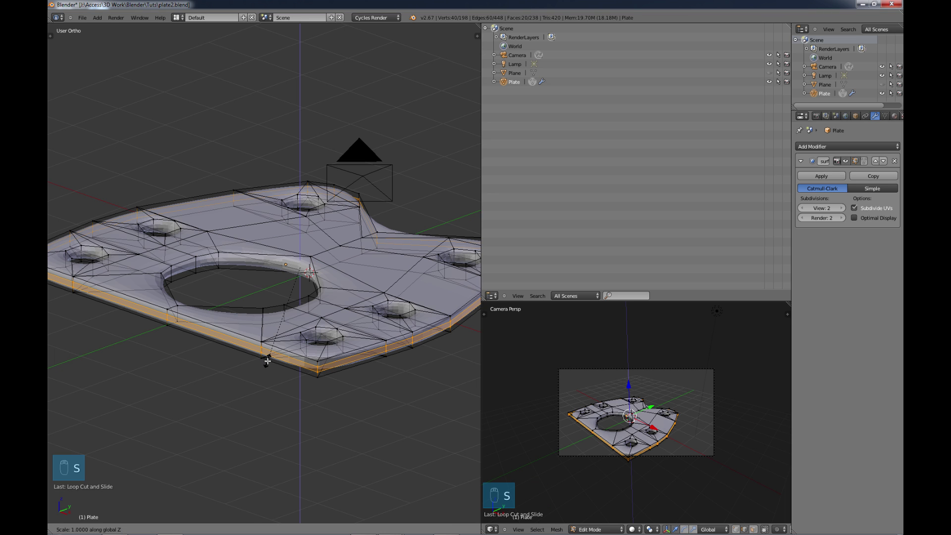
pyautogui.click(166, 426)
pyautogui.press('a')
pyautogui.press('Tab')
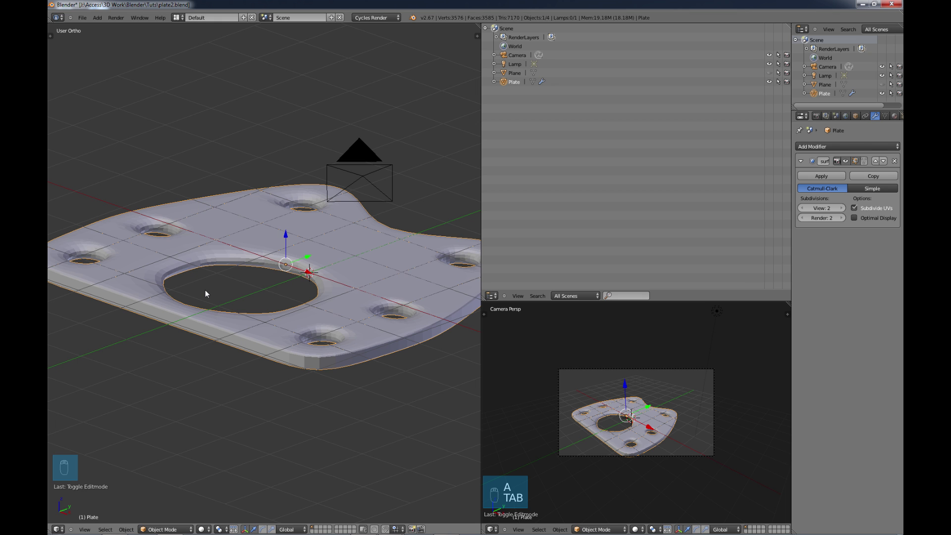
pyautogui.press('Tab')
pyautogui.moveTo(170, 242); pyautogui.dragTo(171, 247, button='middle')
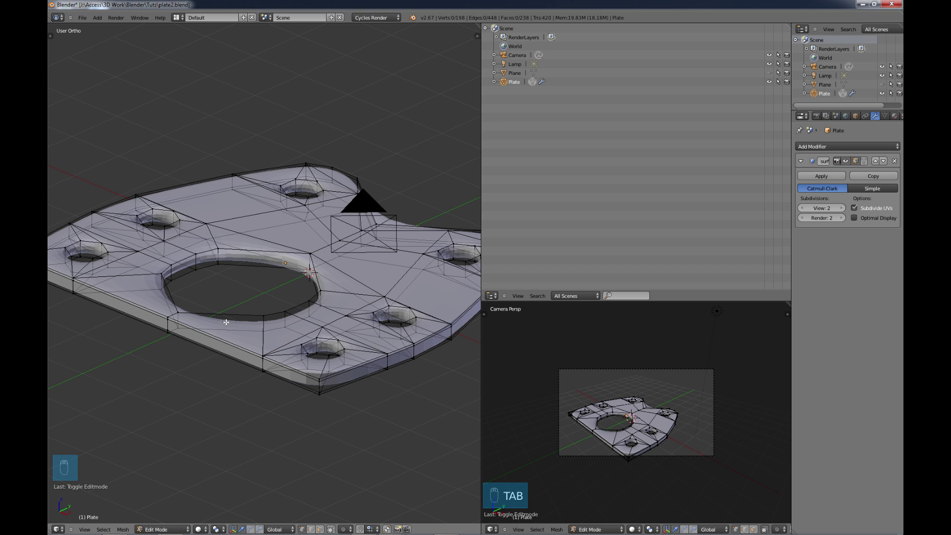
# Step: Undo the rim scaling, the loop cuts and the extrusion, back to the flat plate with its whole mesh selected
pyautogui.hotkey('ctrl', 'z')
pyautogui.hotkey('ctrl', 'z')
pyautogui.hotkey('ctrl', 'z')
pyautogui.hotkey('ctrl', 'z')
pyautogui.hotkey('ctrl', 'z')
pyautogui.hotkey('ctrl', 'z')
pyautogui.hotkey('ctrl', 'z')
pyautogui.hotkey('ctrl', 'z')
pyautogui.hotkey('ctrl', 'z')
pyautogui.hotkey('ctrl', 'z')
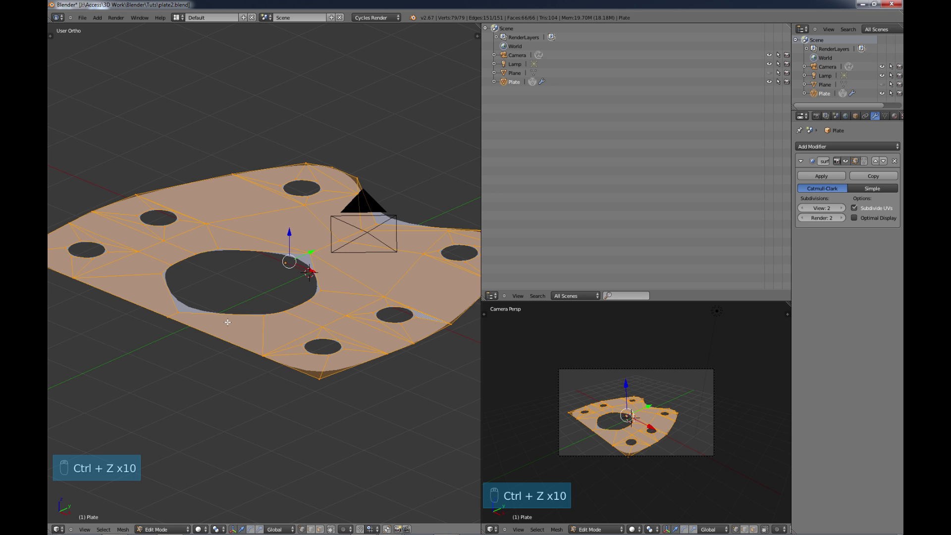
# Step: From the right side view, extrude the selected flat plate mesh a very small distance downward
pyautogui.moveTo(253, 355); pyautogui.dragTo(277, 335, button='middle')
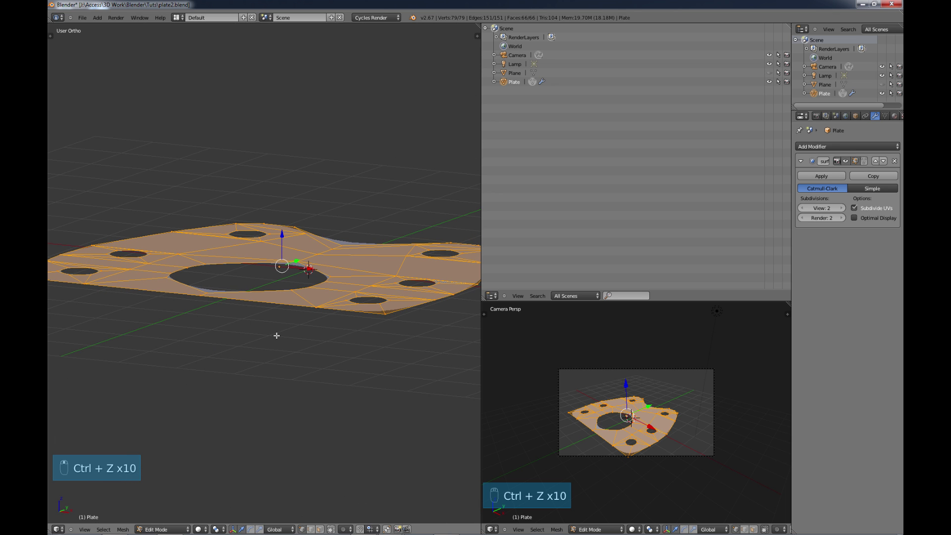
pyautogui.press('KP_3')
pyautogui.keyDown('ctrl'); pyautogui.scroll(-5, 331, 322); pyautogui.keyUp('ctrl')
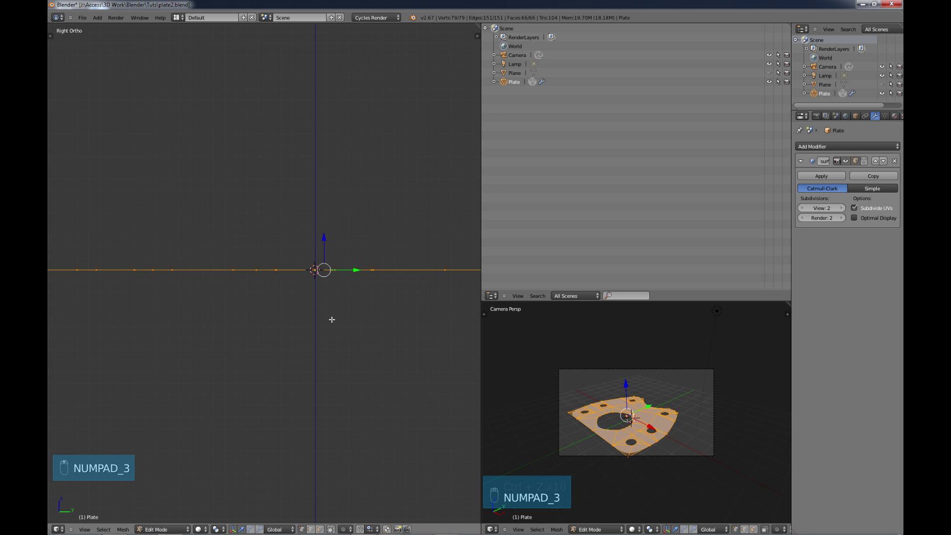
pyautogui.keyDown('ctrl'); pyautogui.scroll(-3, 280, 296); pyautogui.keyUp('ctrl')
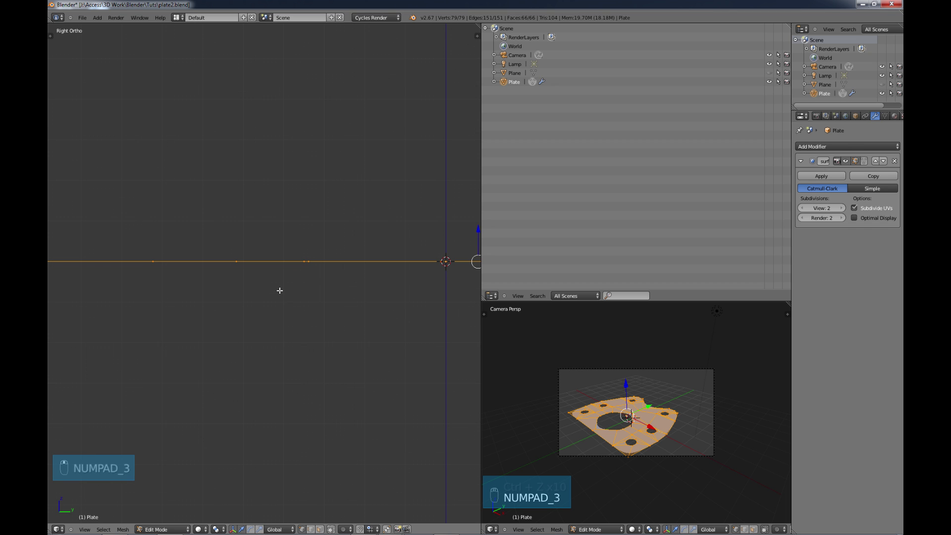
pyautogui.press('e')
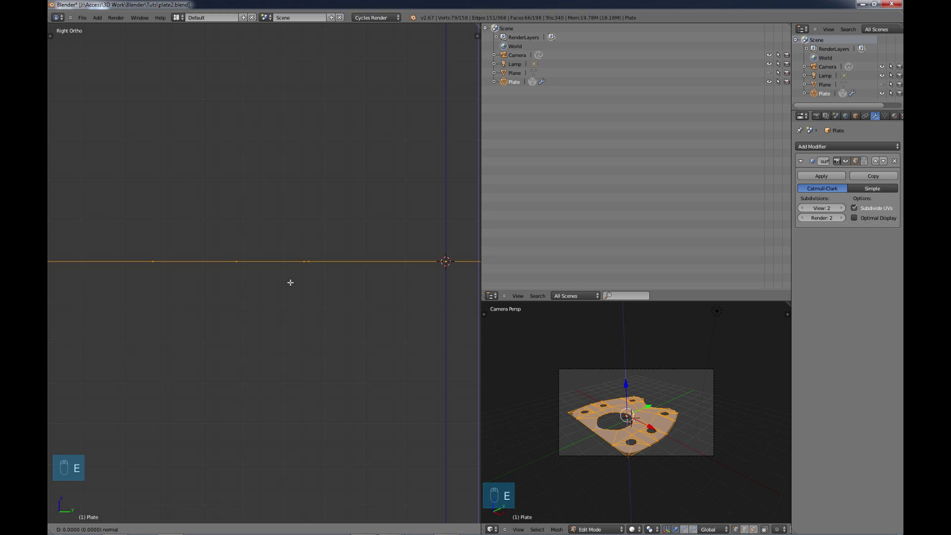
pyautogui.click(291, 286)
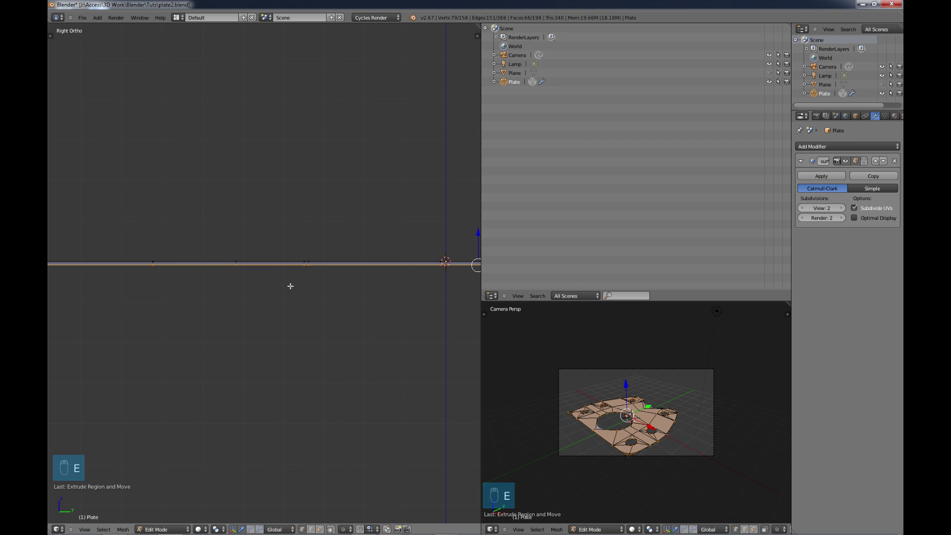
# Step: Extrude the selected plate mesh about 0.04 downward for its thickness, plus a second thin downward extrusion for a crisp lower edge
pyautogui.press('e')
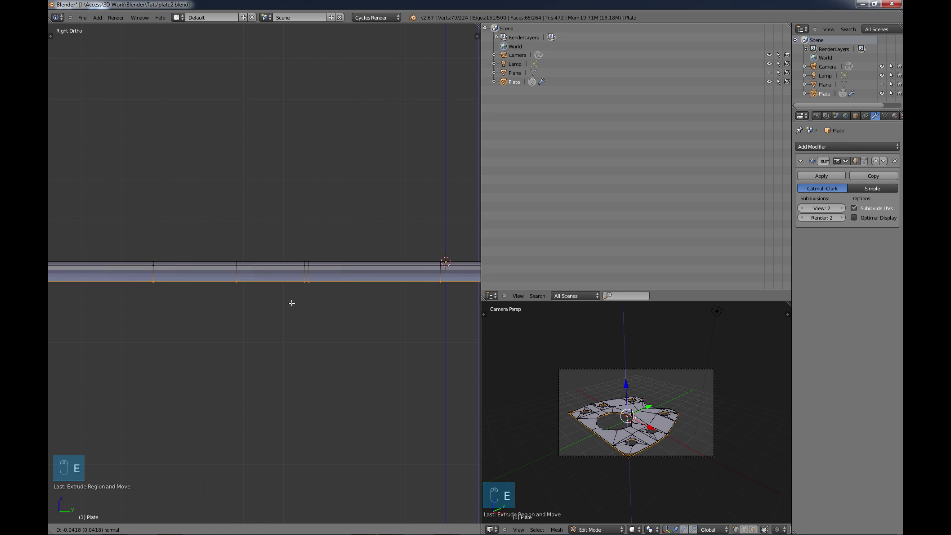
pyautogui.click(292, 304)
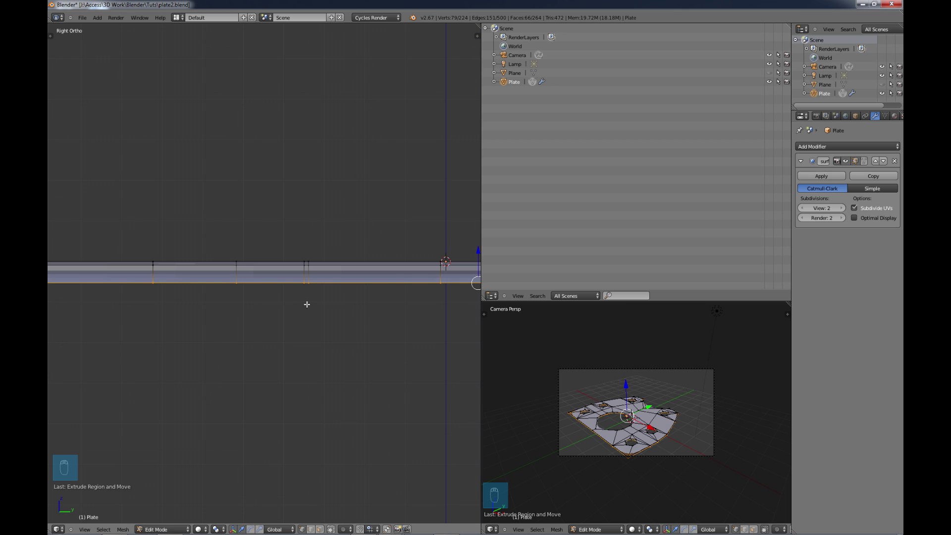
pyautogui.press('e')
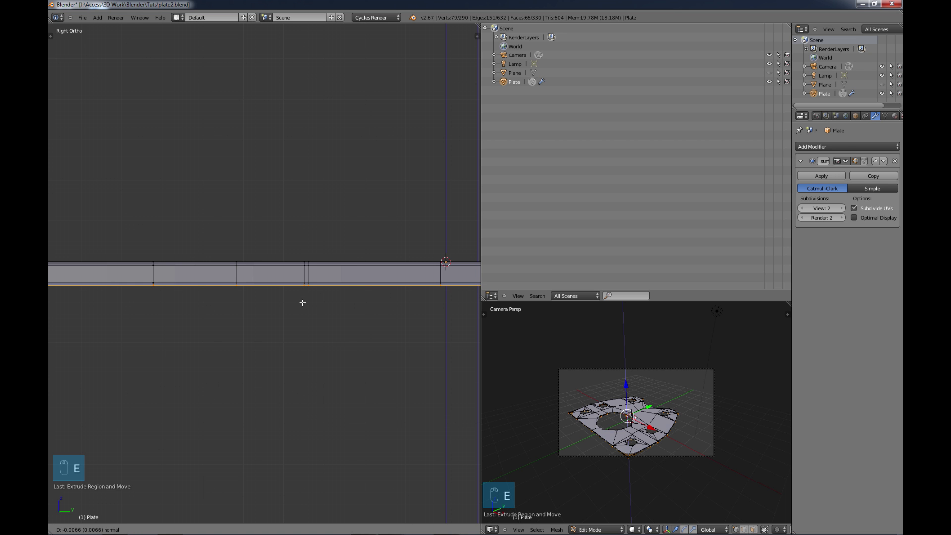
pyautogui.click(303, 302)
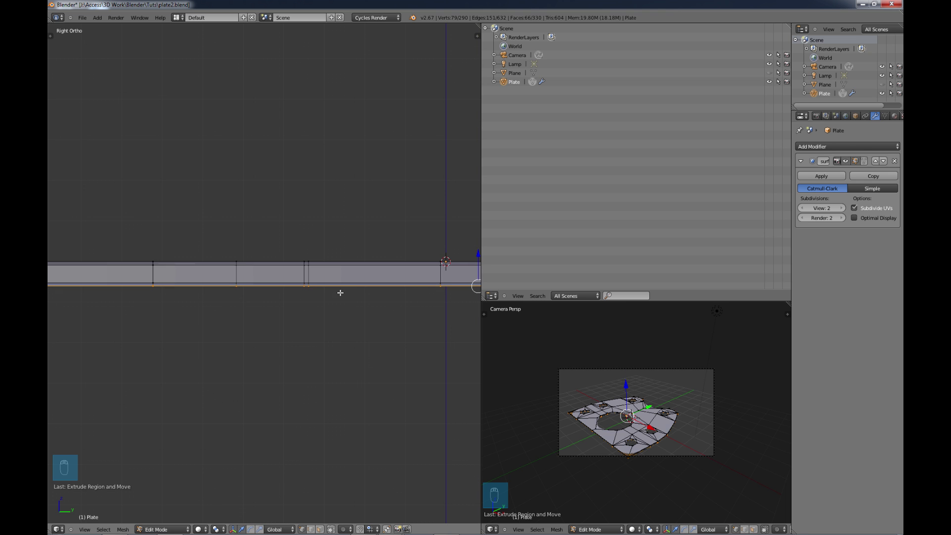
# Step: Deselect the mesh, return to Object Mode and examine the thickened plate's rim and hole edges from an angled view
pyautogui.moveTo(317, 279); pyautogui.dragTo(314, 283, button='middle')
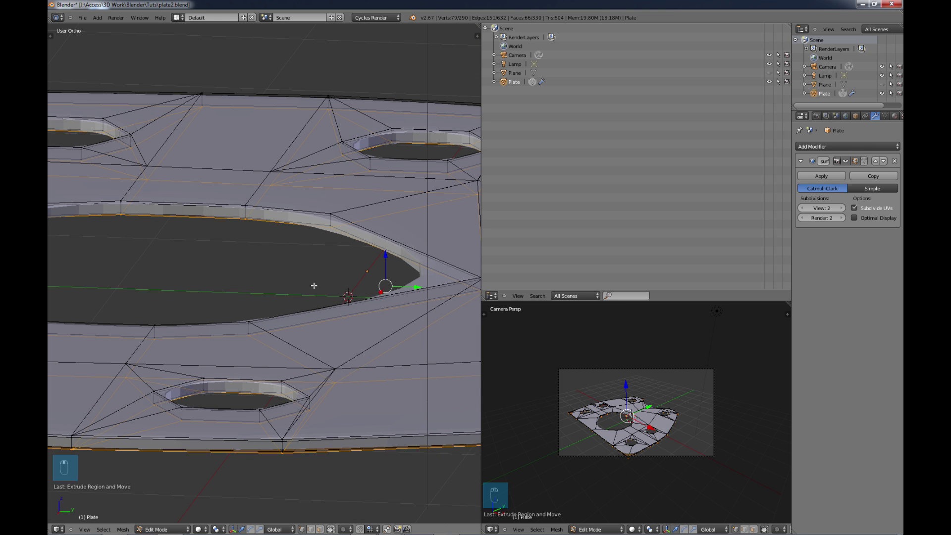
pyautogui.scroll(-5, 343, 249)
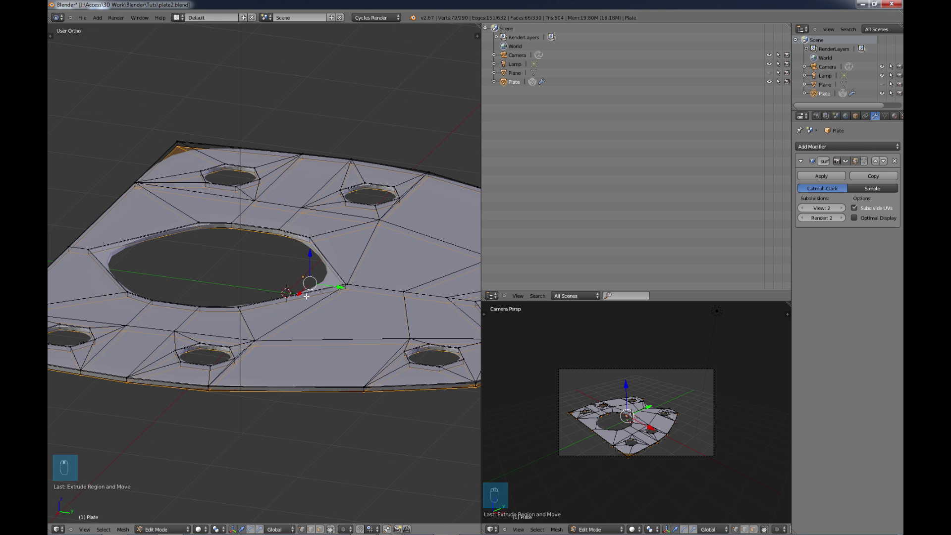
pyautogui.press('a')
pyautogui.press('Tab')
pyautogui.moveTo(306, 297); pyautogui.dragTo(306, 297, button='middle')
pyautogui.press('a')
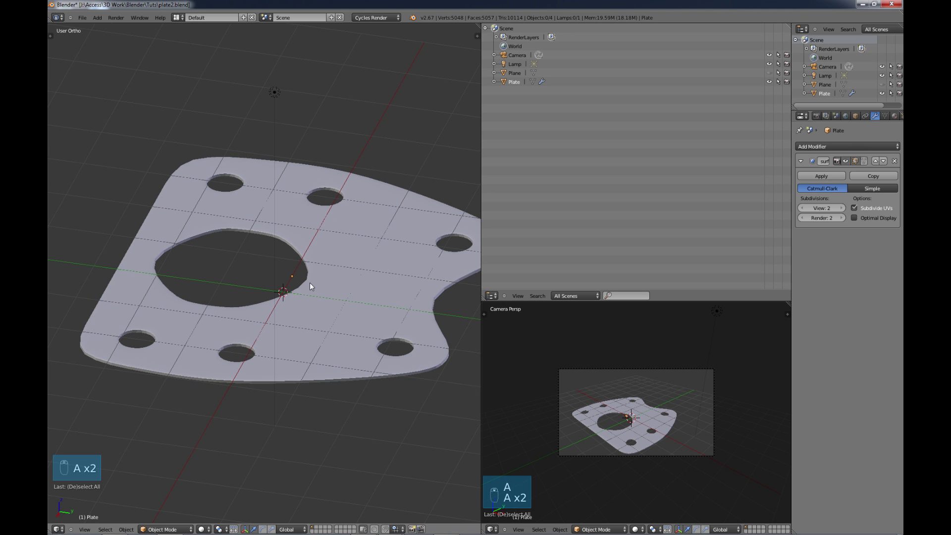
pyautogui.moveTo(319, 317); pyautogui.dragTo(321, 315, button='middle')
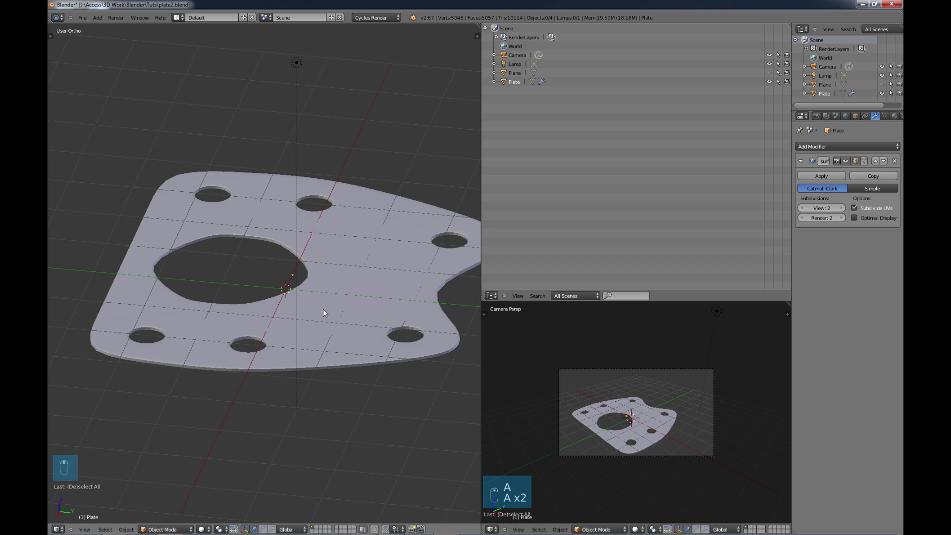
# Step: Try smooth shading on the plate object
pyautogui.press('t')
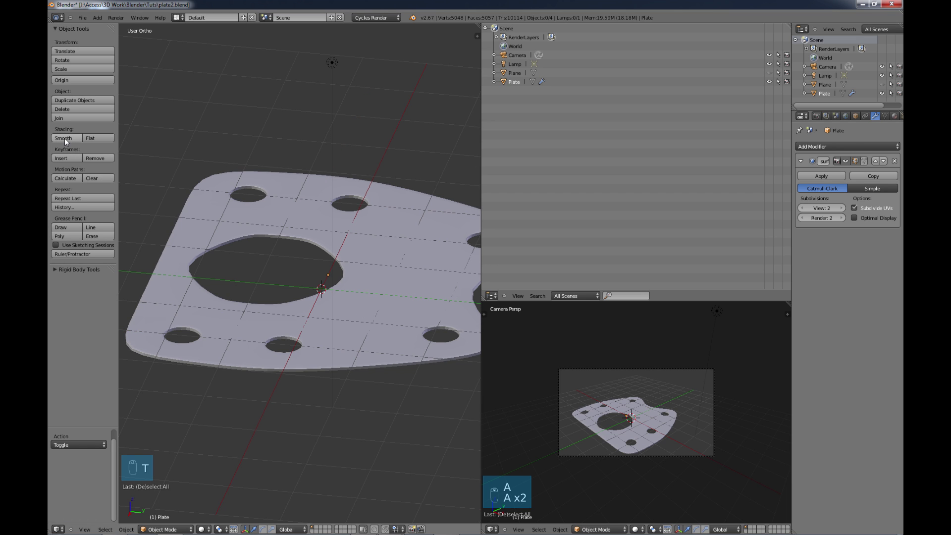
pyautogui.press('a')
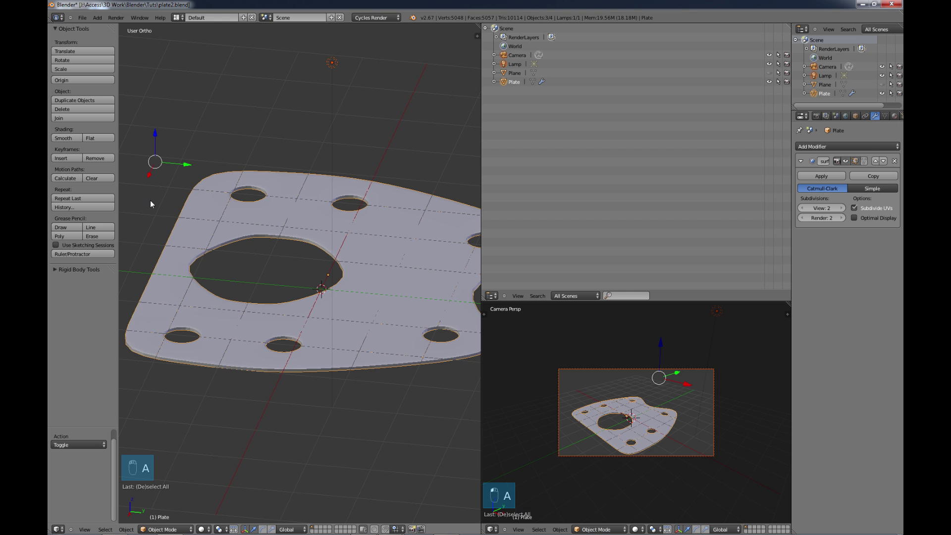
pyautogui.rightClick(283, 237)
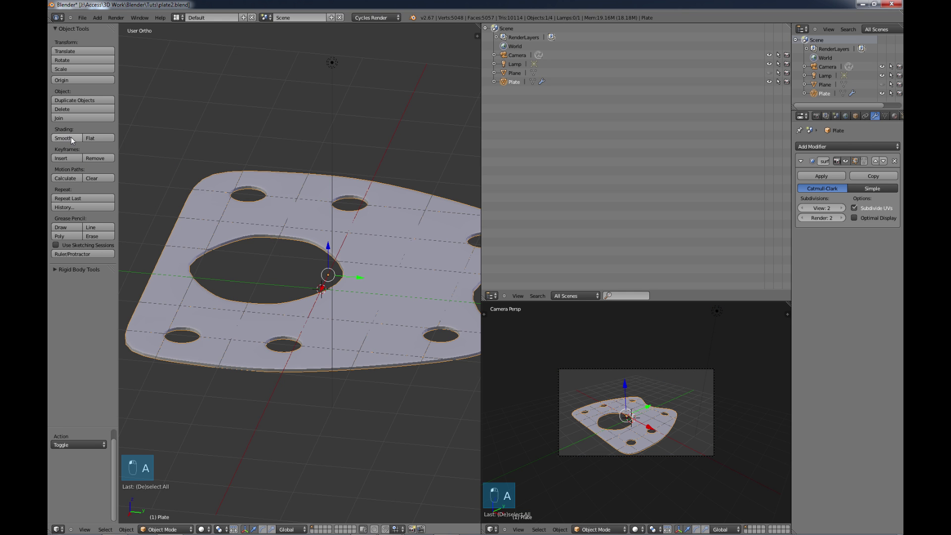
pyautogui.click(63, 138)
pyautogui.scroll(-3, 142, 175)
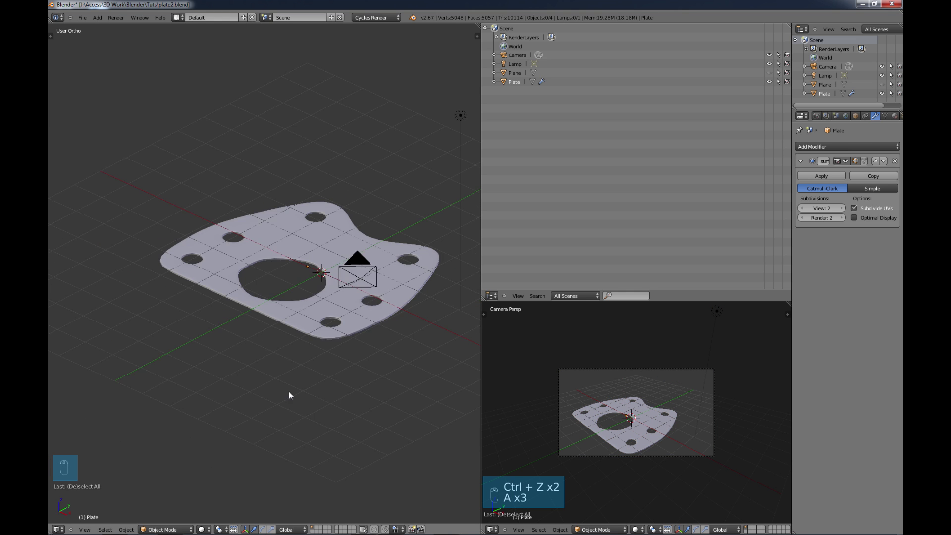
pyautogui.moveTo(298, 385); pyautogui.dragTo(305, 287, button='middle')
pyautogui.press('a')
pyautogui.press('a')
# Step: In Edit Mode from the top view, move the stacked vertices at the large hole's upper middle about 0.11 down along Y
pyautogui.press('KP_7')
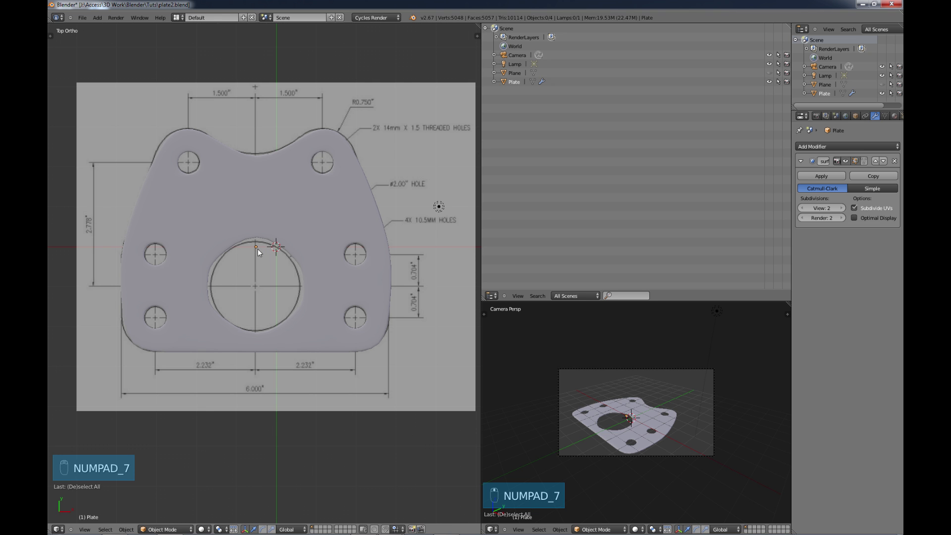
pyautogui.scroll(2, 261, 245)
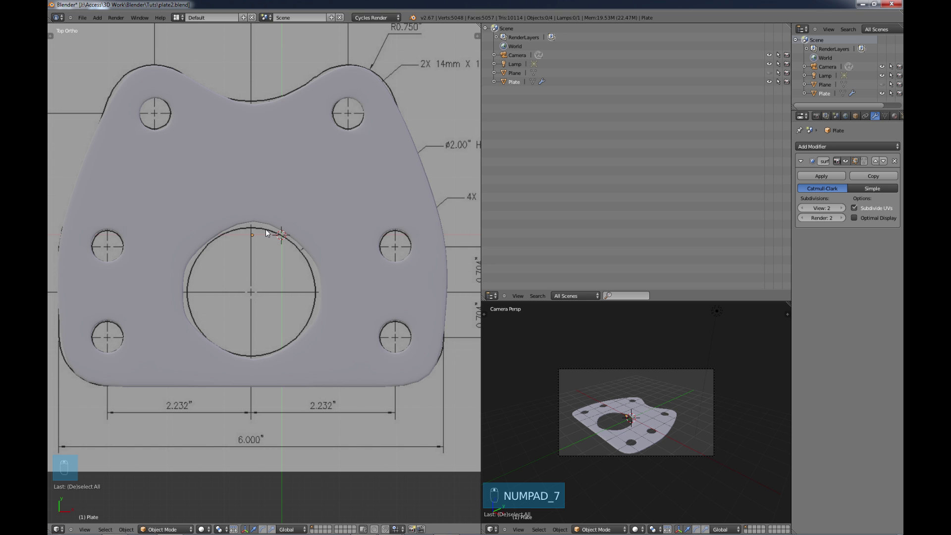
pyautogui.rightClick(248, 204)
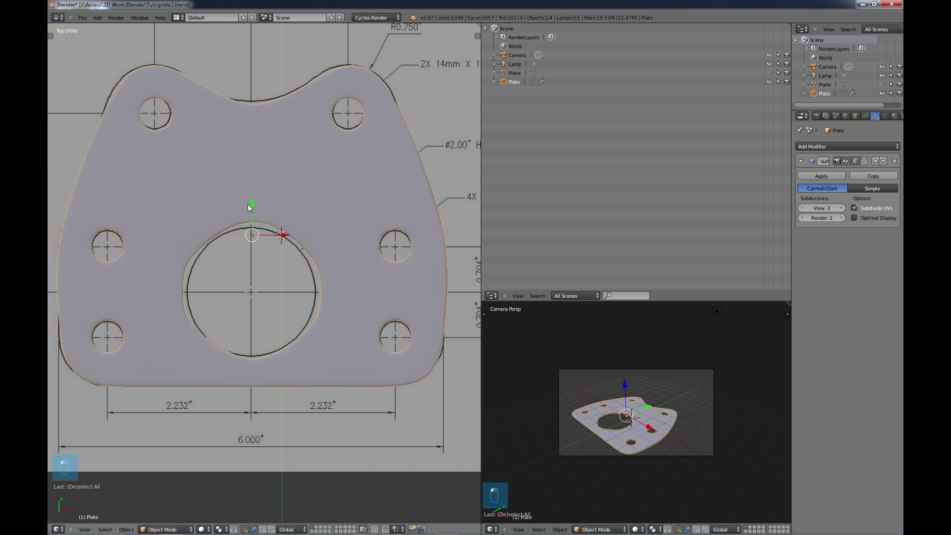
pyautogui.press('Tab')
pyautogui.scroll(1, 258, 213)
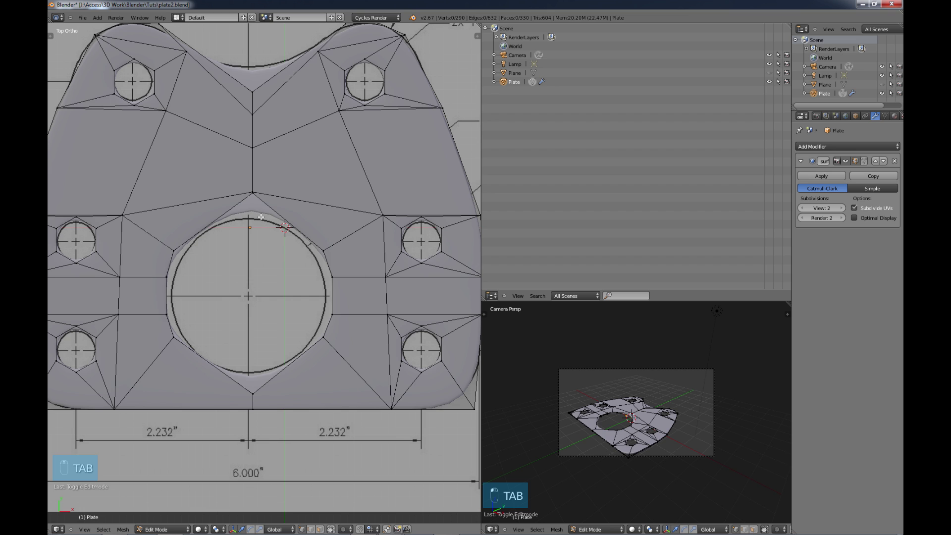
pyautogui.press('b')
pyautogui.press('b')
pyautogui.moveTo(262, 204); pyautogui.dragTo(262, 204)
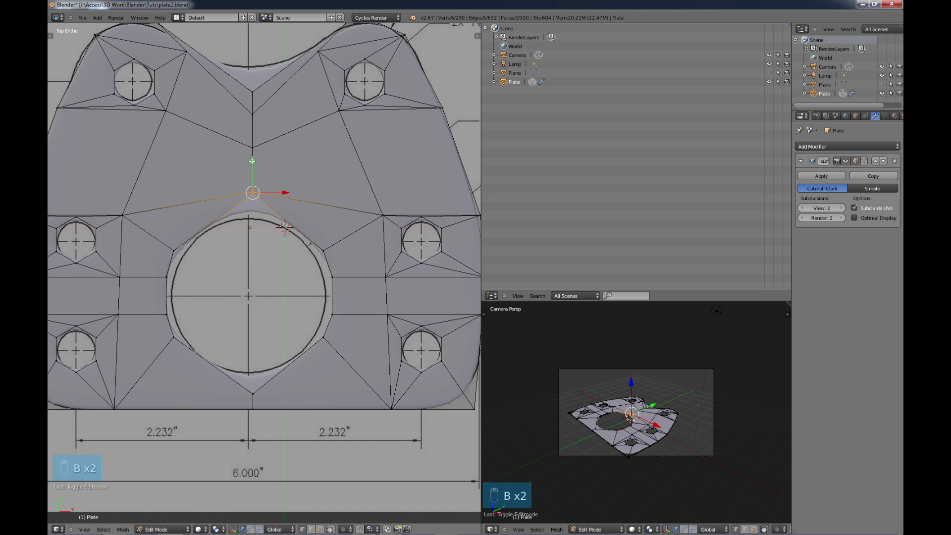
pyautogui.press('g')
pyautogui.press('y')
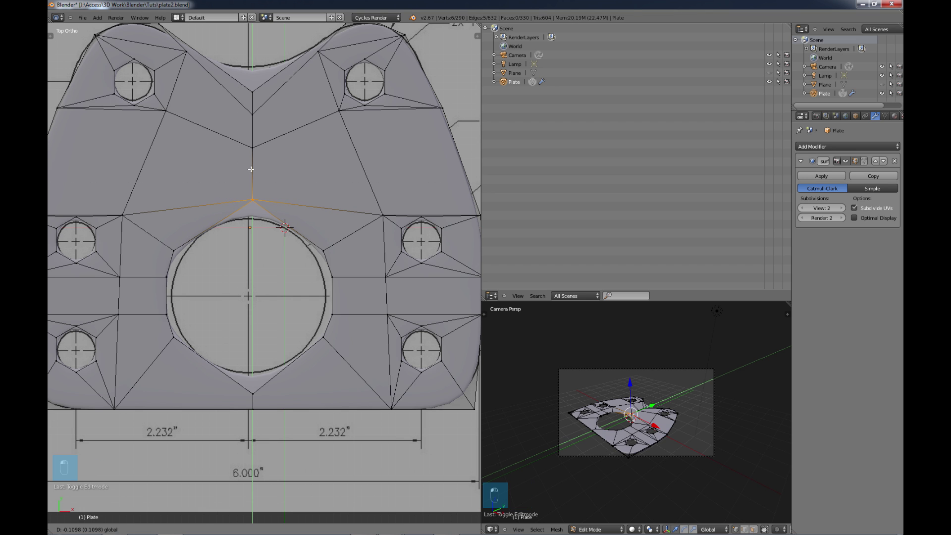
pyautogui.click(252, 169)
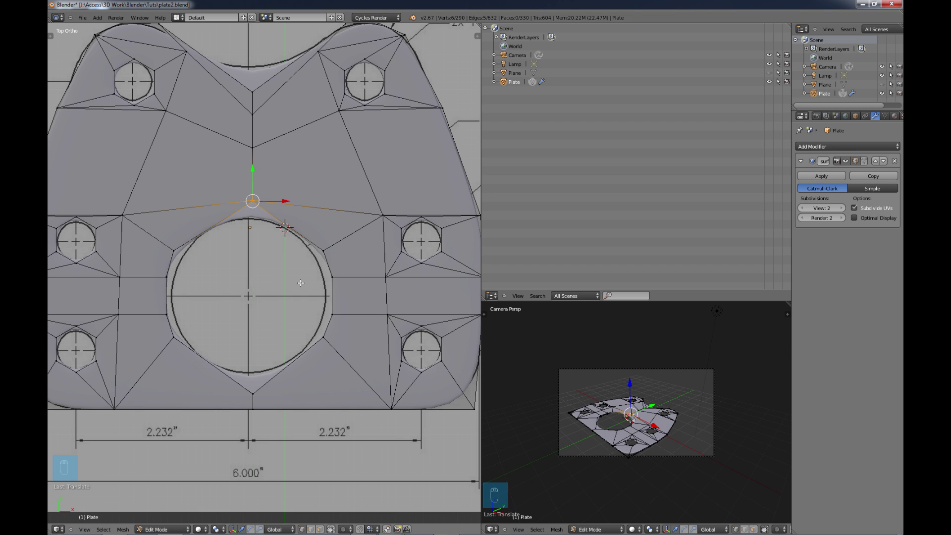
# Step: Select all stacked vertices at the large hole's lower middle and move them slightly up and left toward the drawing's centre line
pyautogui.rightClick(254, 393)
pyautogui.press('b')
pyautogui.moveTo(241, 387); pyautogui.dragTo(283, 406)
pyautogui.press('g')
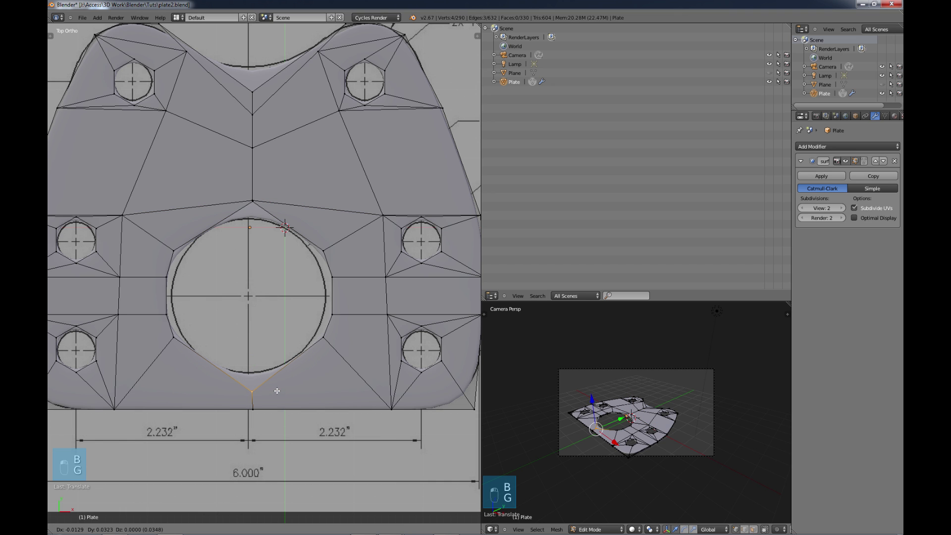
pyautogui.click(272, 392)
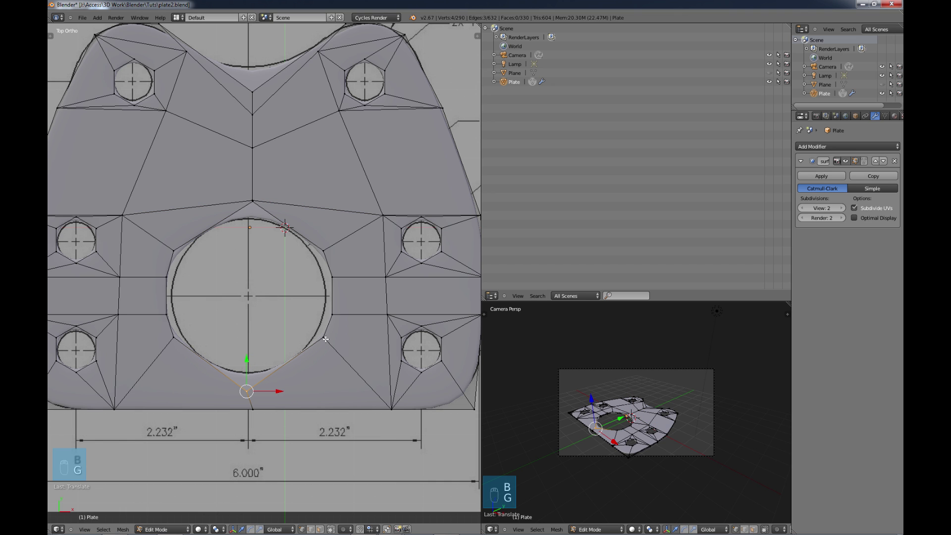
# Step: Move the stacked vertices along the large hole's right and left sides inward to follow the drawn circle
pyautogui.rightClick(324, 338)
pyautogui.moveTo(322, 298); pyautogui.dragTo(314, 224)
pyautogui.moveTo(352, 295); pyautogui.dragTo(347, 296)
pyautogui.press('a')
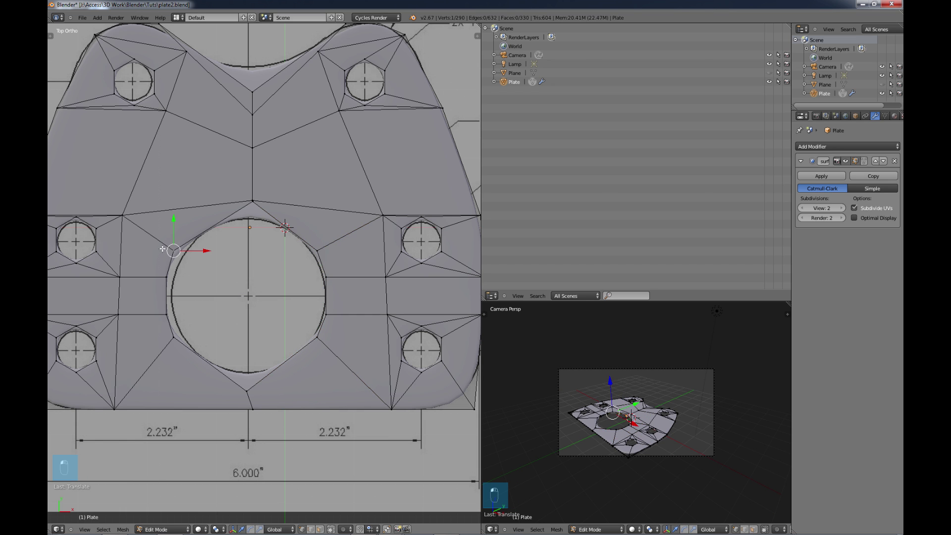
pyautogui.press('b')
pyautogui.moveTo(144, 221); pyautogui.dragTo(207, 300)
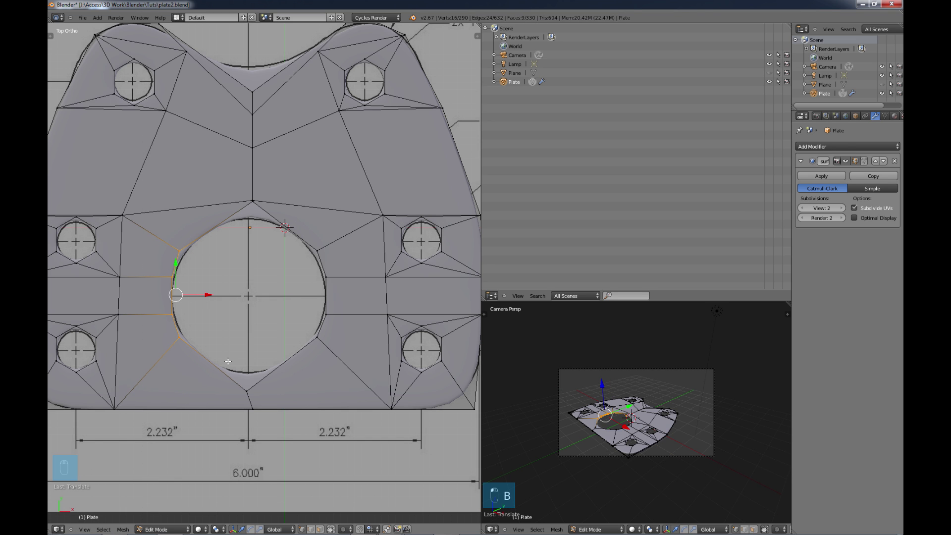
# Step: Move the large hole's lower-left stacked vertices slightly down and right along the drawn circle, and check the result in Object Mode
pyautogui.rightClick(177, 339)
pyautogui.press('b')
pyautogui.moveTo(169, 330); pyautogui.dragTo(195, 346)
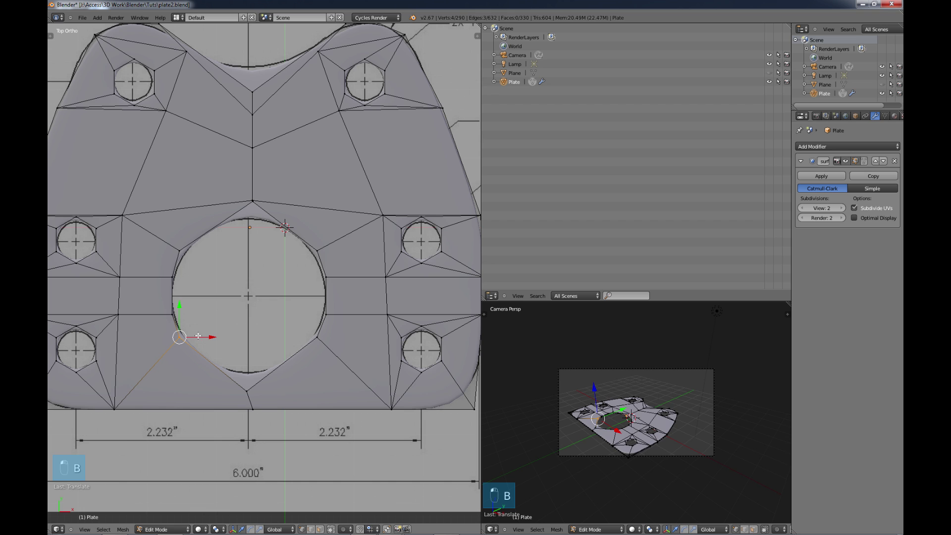
pyautogui.press('g')
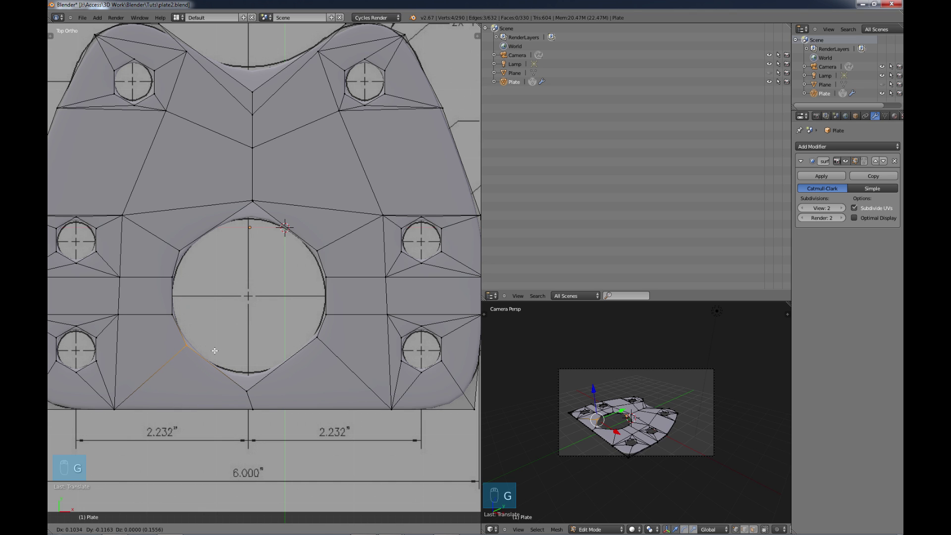
pyautogui.click(215, 351)
pyautogui.press('a')
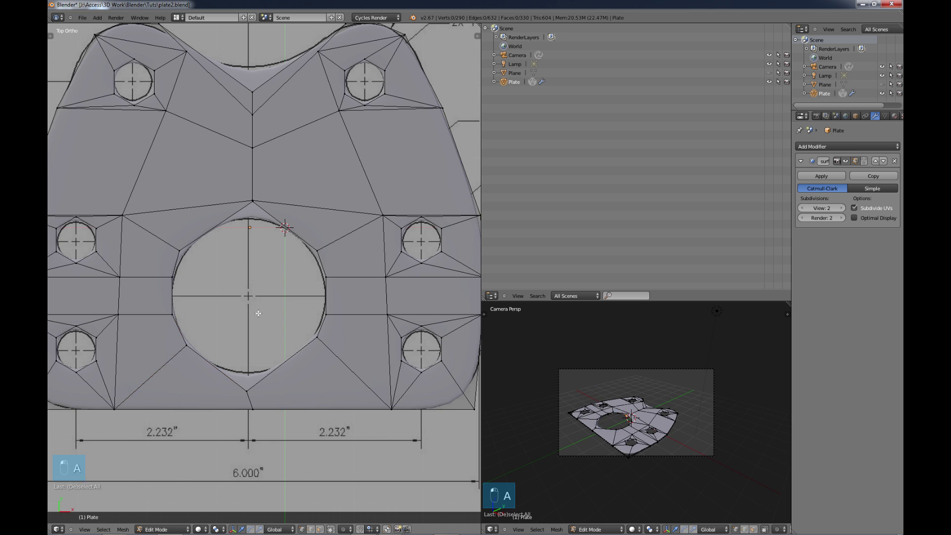
pyautogui.press('Tab')
pyautogui.press('Tab')
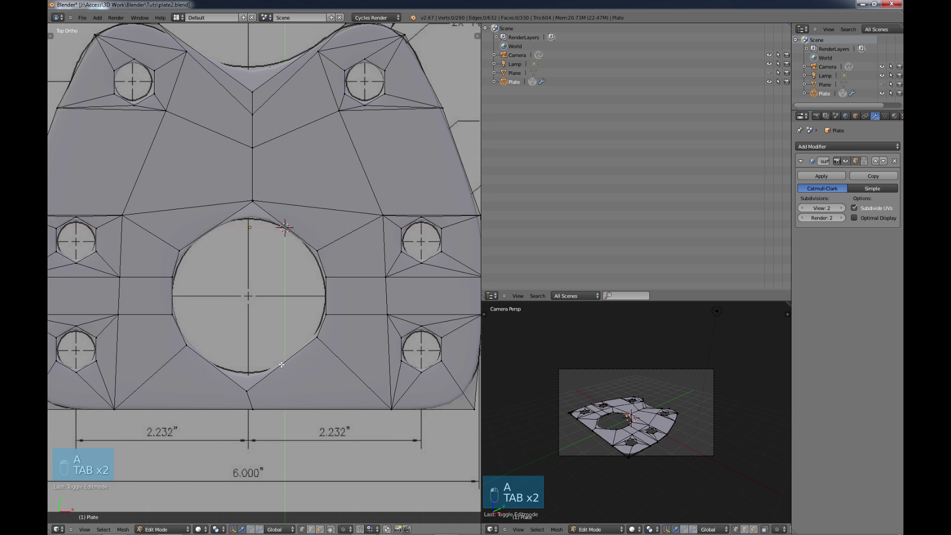
# Step: Move the large hole's lower-right stacked vertices down and left along the drawn circle
pyautogui.rightClick(320, 349)
pyautogui.press('b')
pyautogui.moveTo(325, 351); pyautogui.dragTo(308, 331)
pyautogui.press('g')
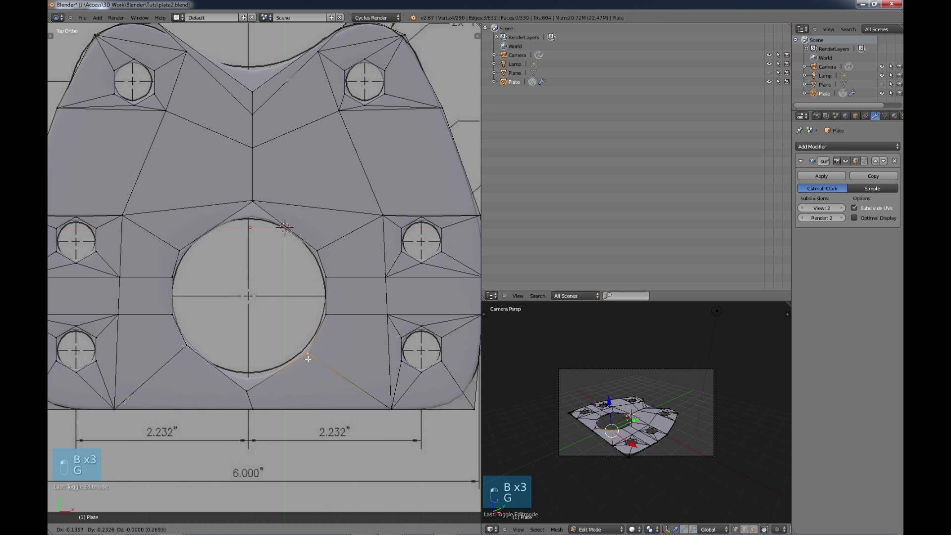
pyautogui.click(303, 357)
# Step: Nudge the large hole's lower middle stacked vertices up and left, and return to Object Mode with everything deselected
pyautogui.rightClick(246, 391)
pyautogui.press('b')
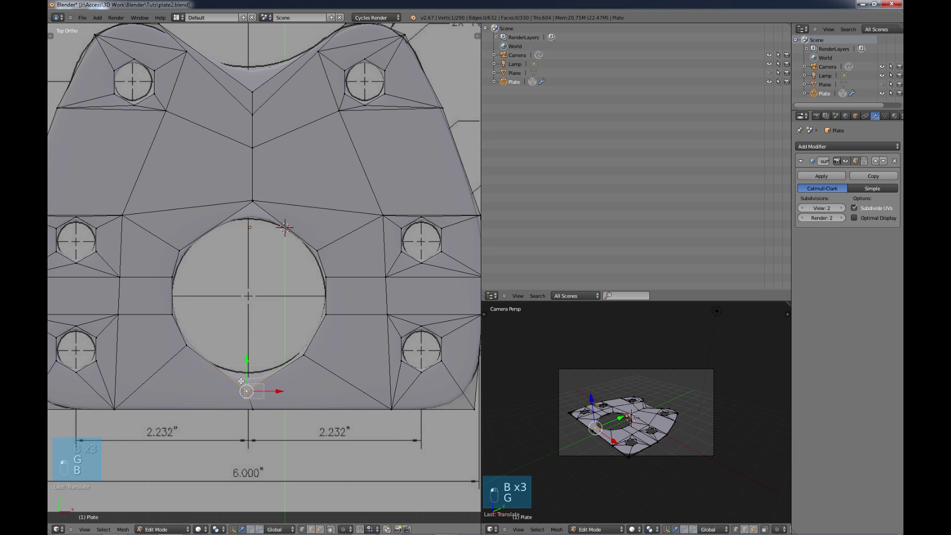
pyautogui.moveTo(241, 381); pyautogui.dragTo(263, 399)
pyautogui.press('g')
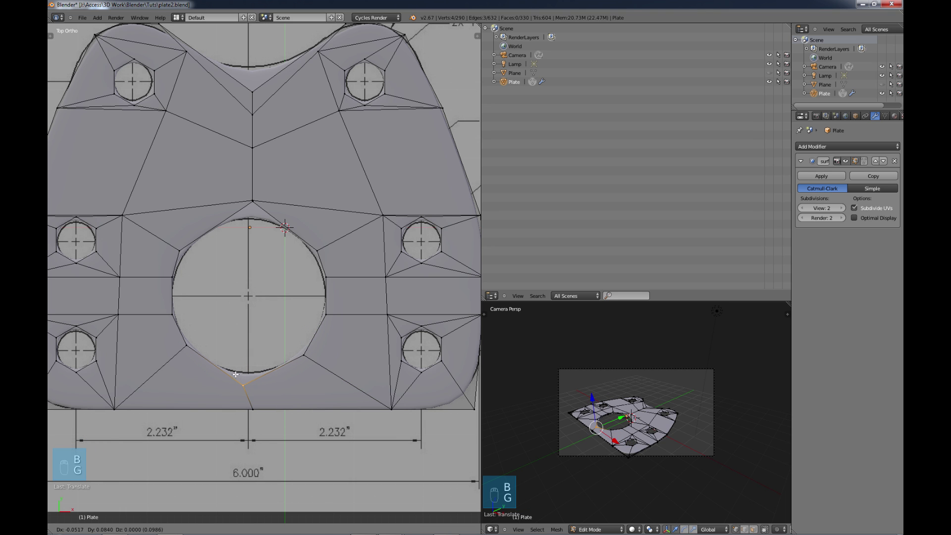
pyautogui.click(236, 375)
pyautogui.press('a')
pyautogui.press('Tab')
pyautogui.scroll(-1, 278, 366)
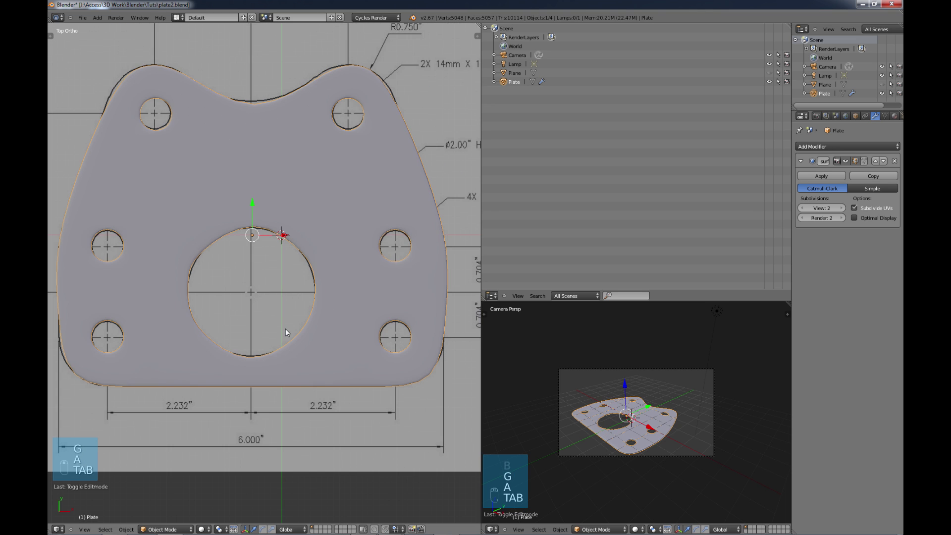
pyautogui.press('a')
# Step: Examine the plate from angled views and compare its outline and holes with the reference drawing from the top
pyautogui.scroll(-2, 295, 332)
pyautogui.moveTo(292, 316); pyautogui.dragTo(236, 238, button='middle')
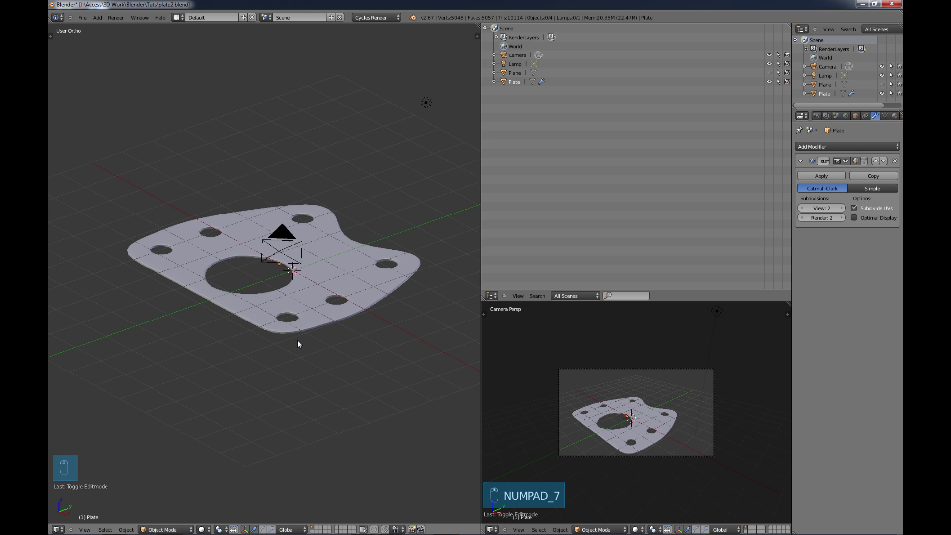
pyautogui.press('KP_7')
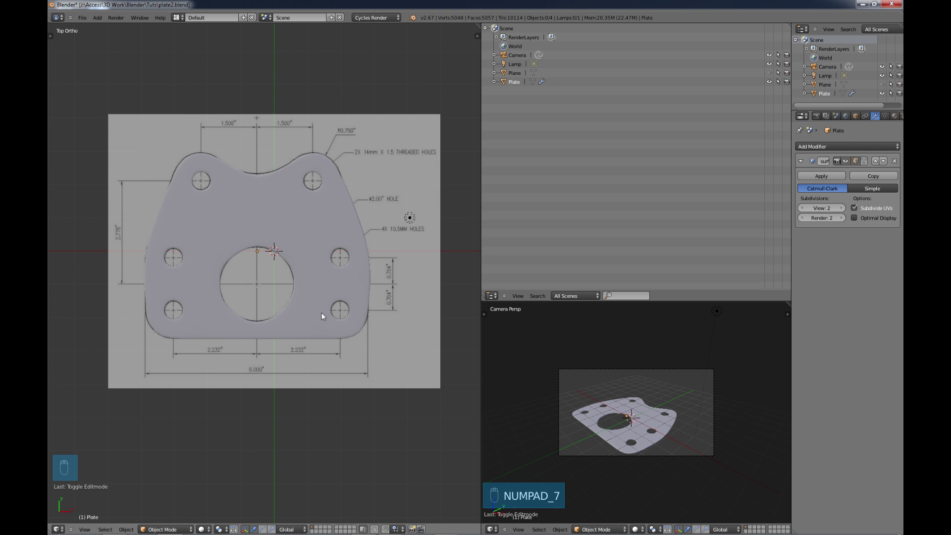
pyautogui.moveTo(301, 371); pyautogui.dragTo(290, 335, button='middle')
pyautogui.press('KP_7')
pyautogui.moveTo(295, 331); pyautogui.dragTo(262, 258, button='middle')
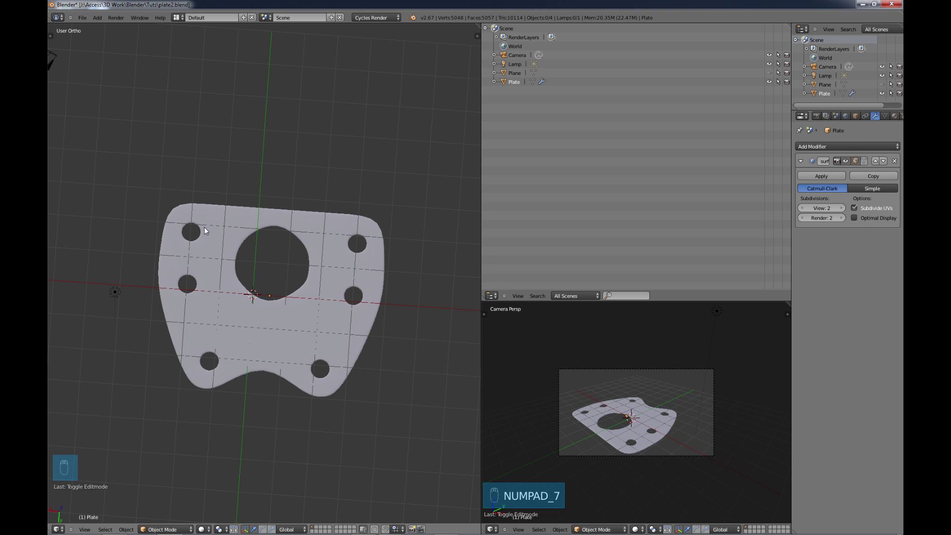
pyautogui.moveTo(325, 310); pyautogui.dragTo(317, 275, button='middle')
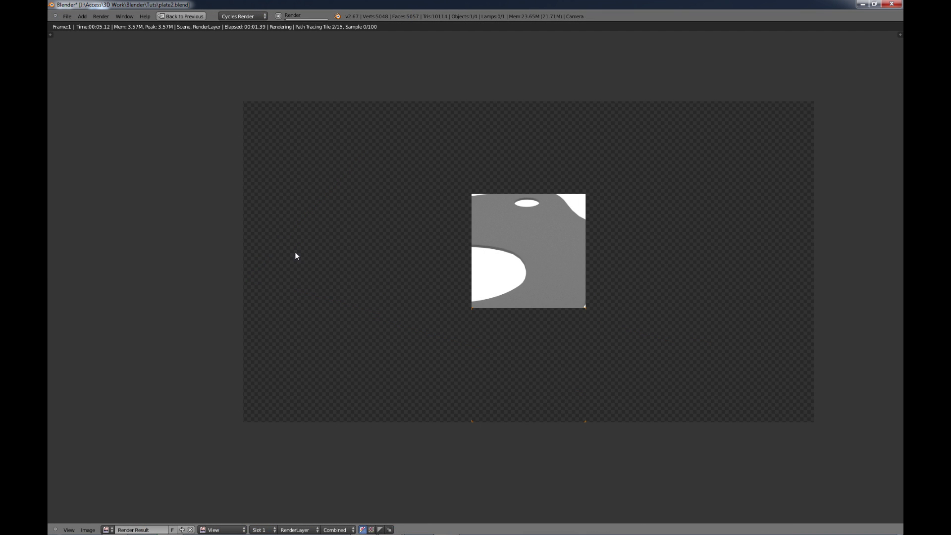